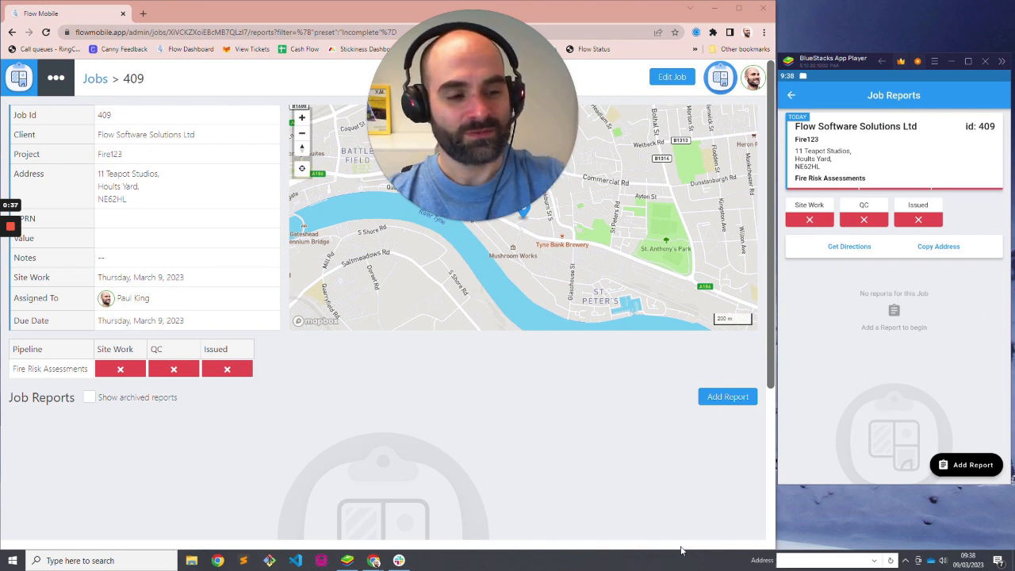
Add a Fire Risk Assessment v5 report to job 409 and open its Inspection & Action Plan section
click(979, 467)
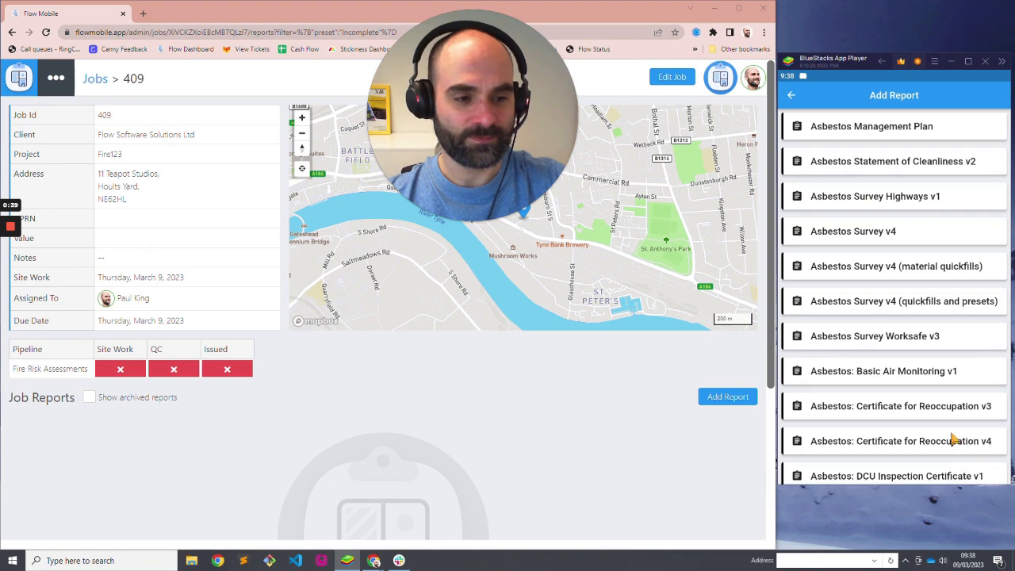
scroll(954, 441, down, 10)
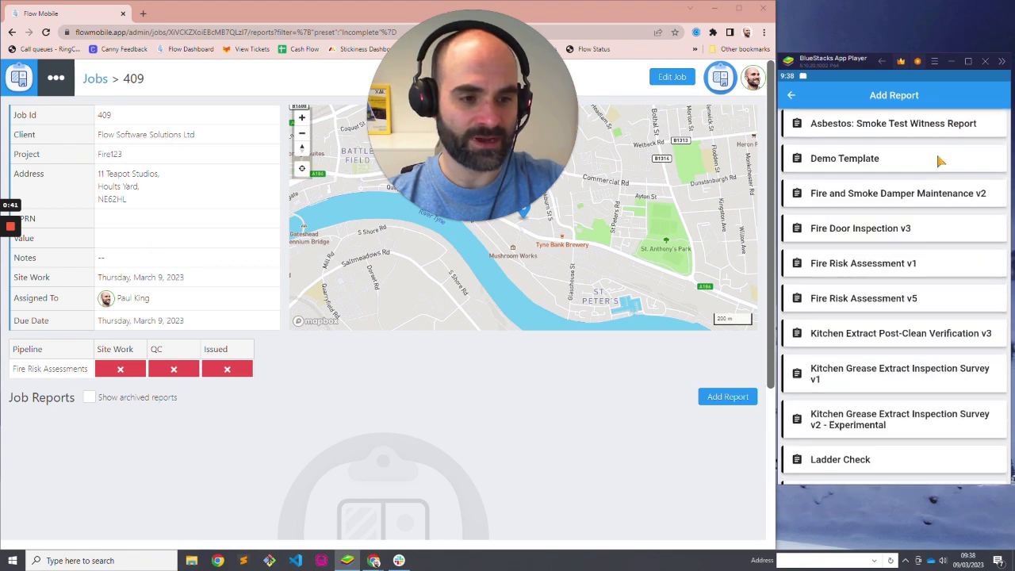
click(886, 301)
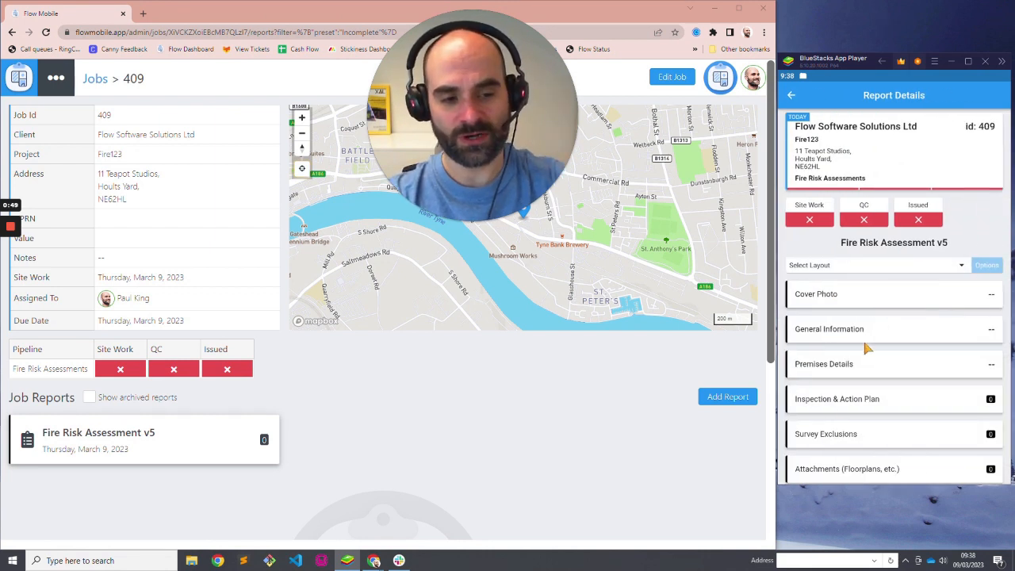
click(835, 407)
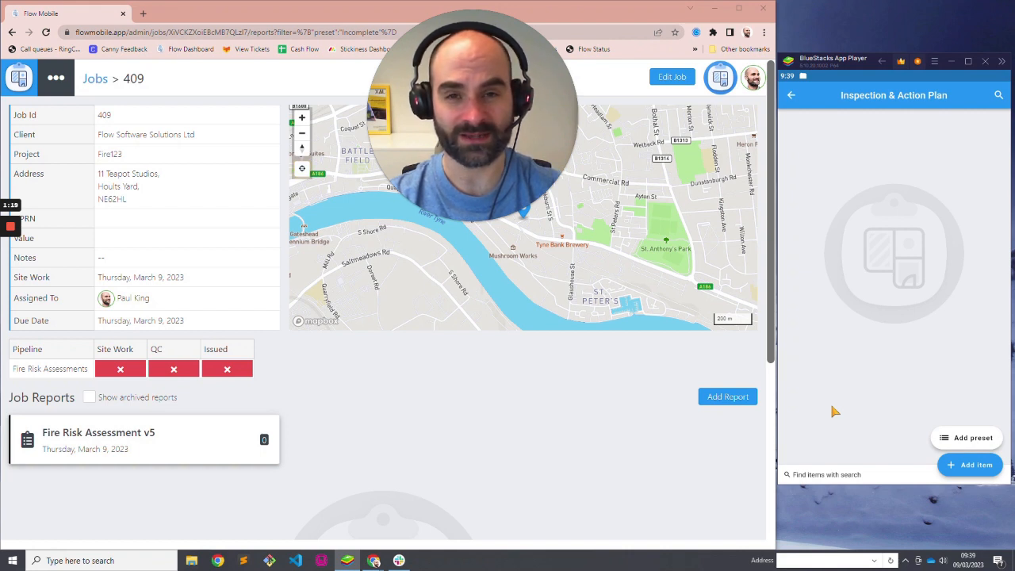
Create a new inspection item and set its category to Arson
click(982, 474)
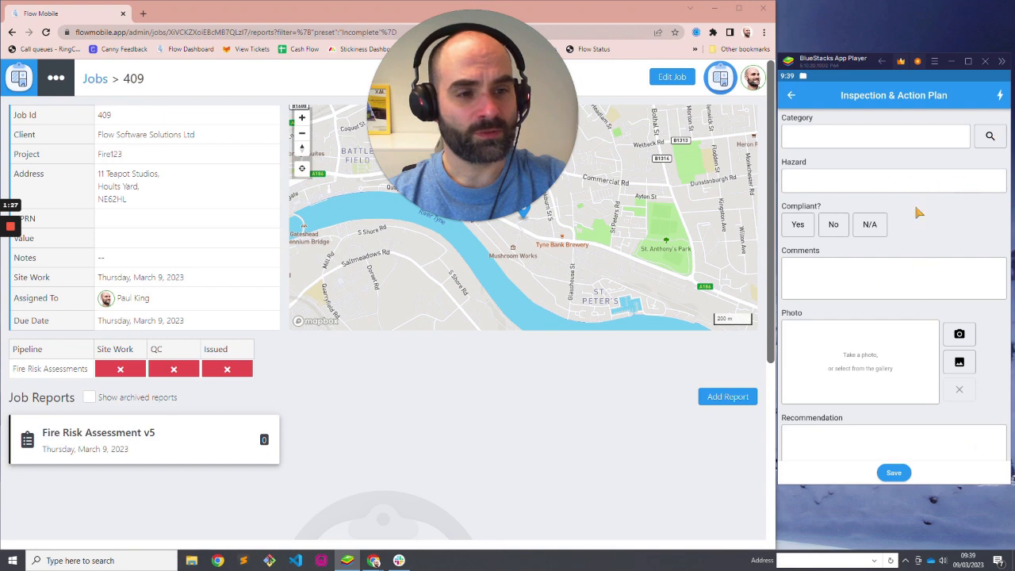
click(991, 138)
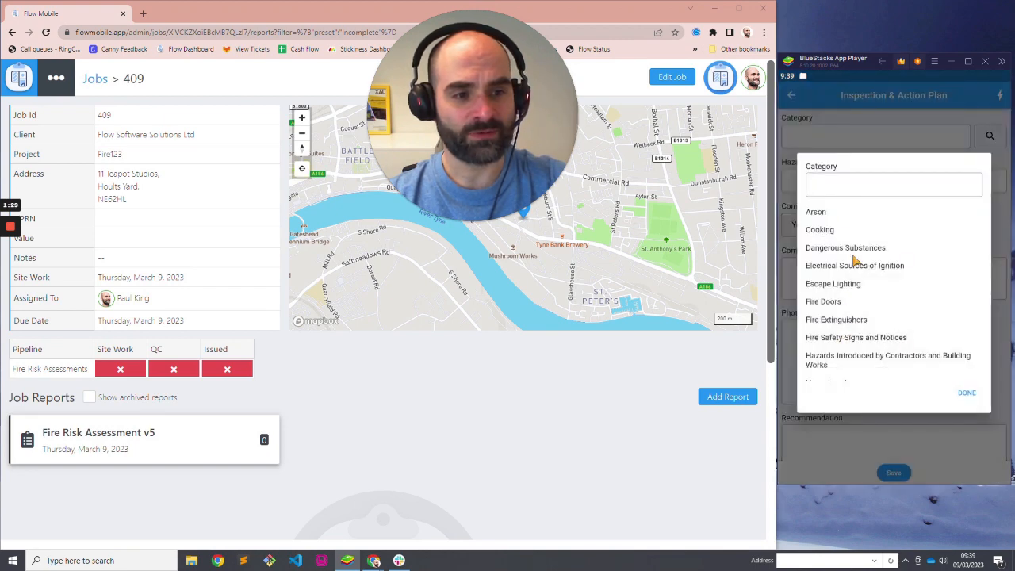
scroll(862, 313, down, 3)
scroll(833, 265, up, 4)
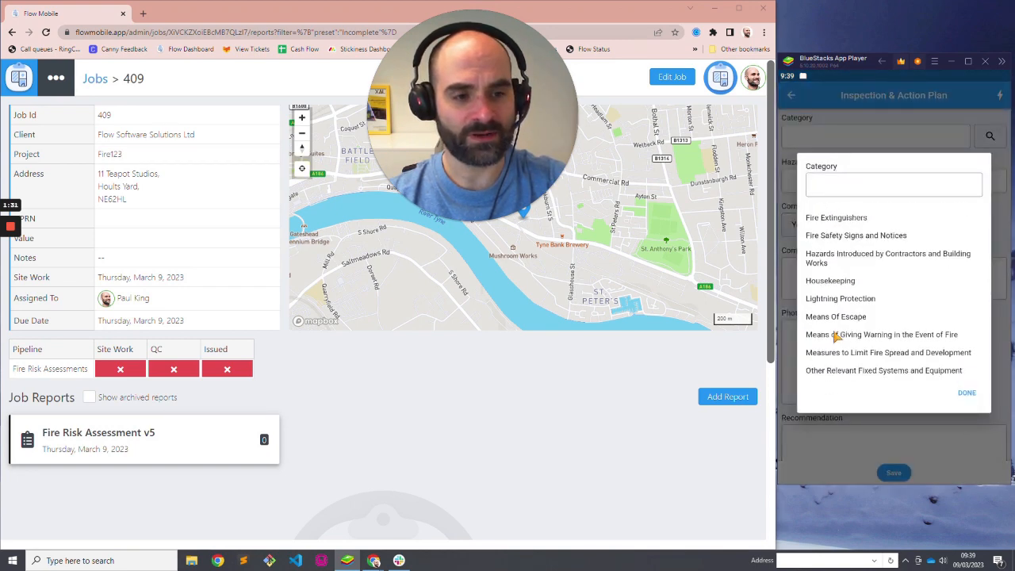
click(817, 213)
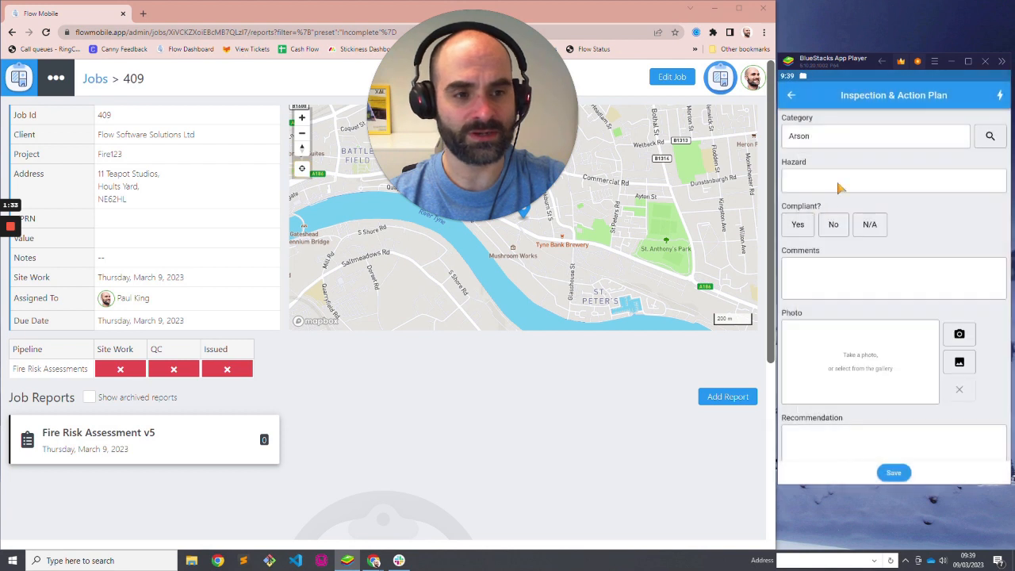
Fill in the item's hazard with the "Arson: Sufficient Control" quick fill
click(841, 187)
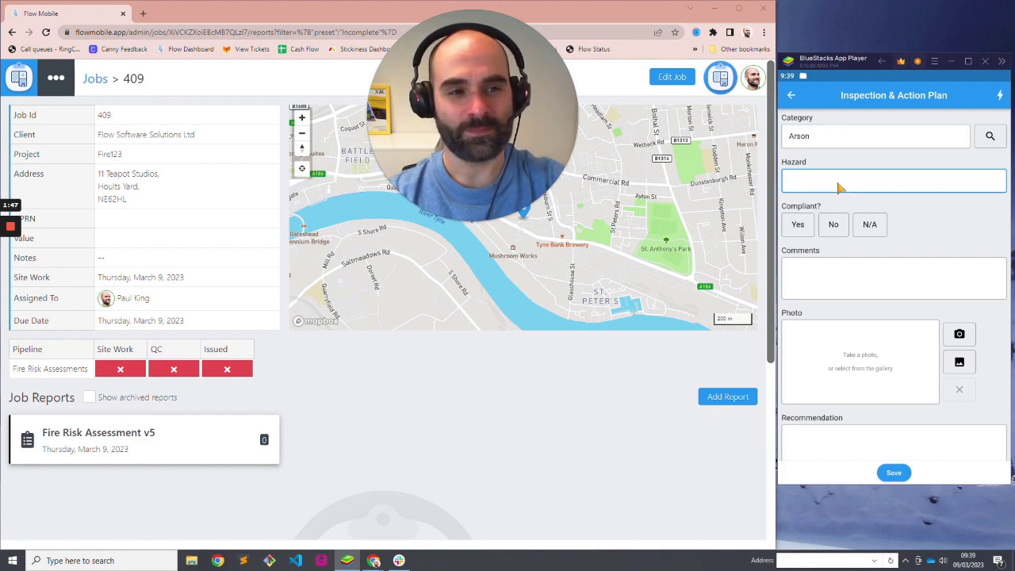
click(1001, 95)
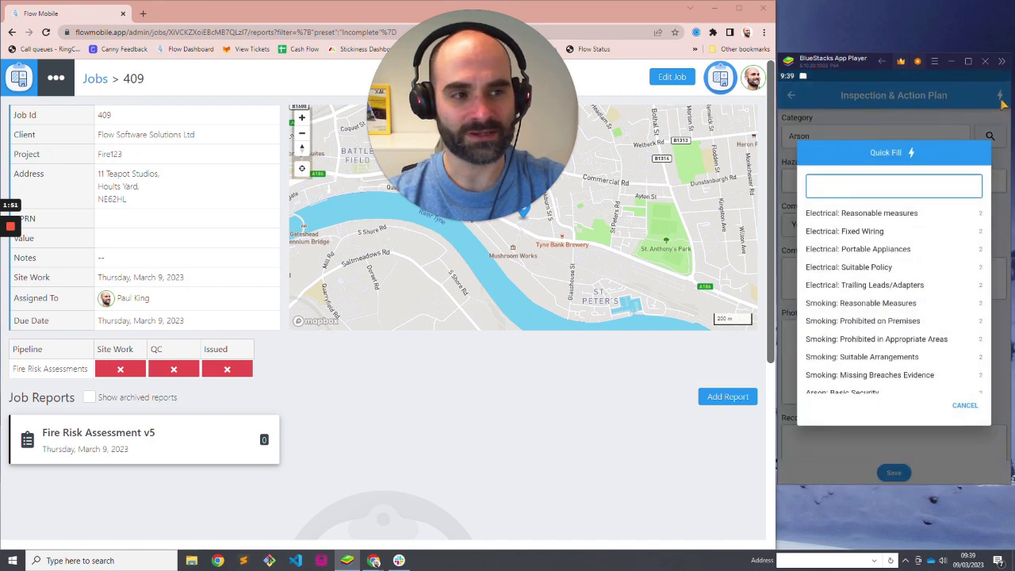
drag(873, 349, 873, 272)
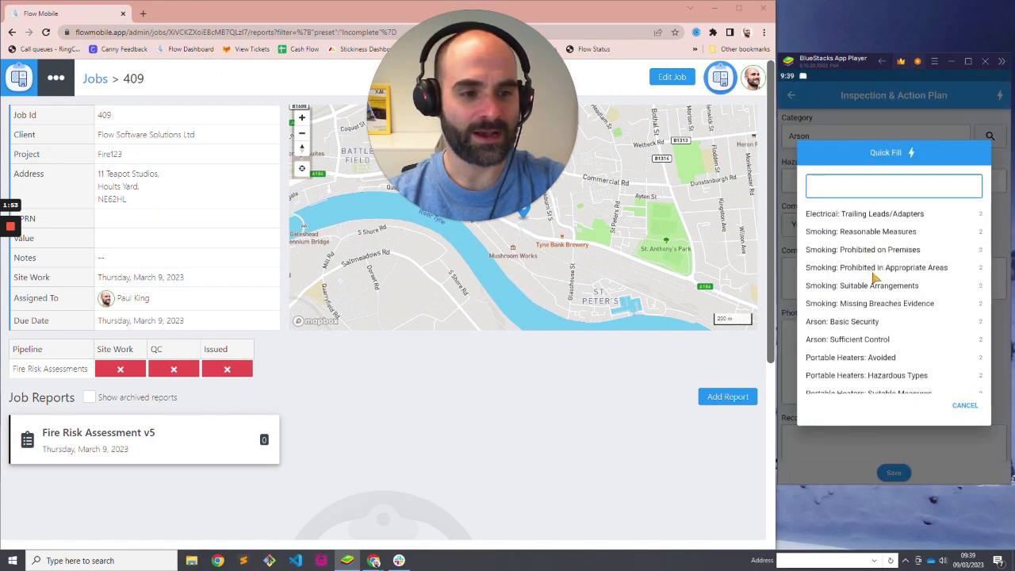
click(844, 342)
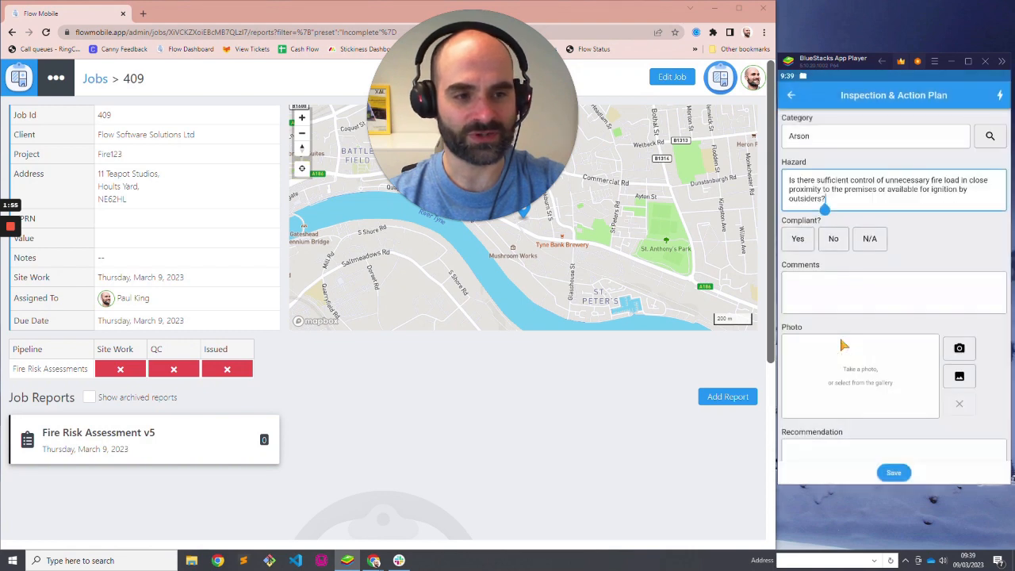
click(825, 139)
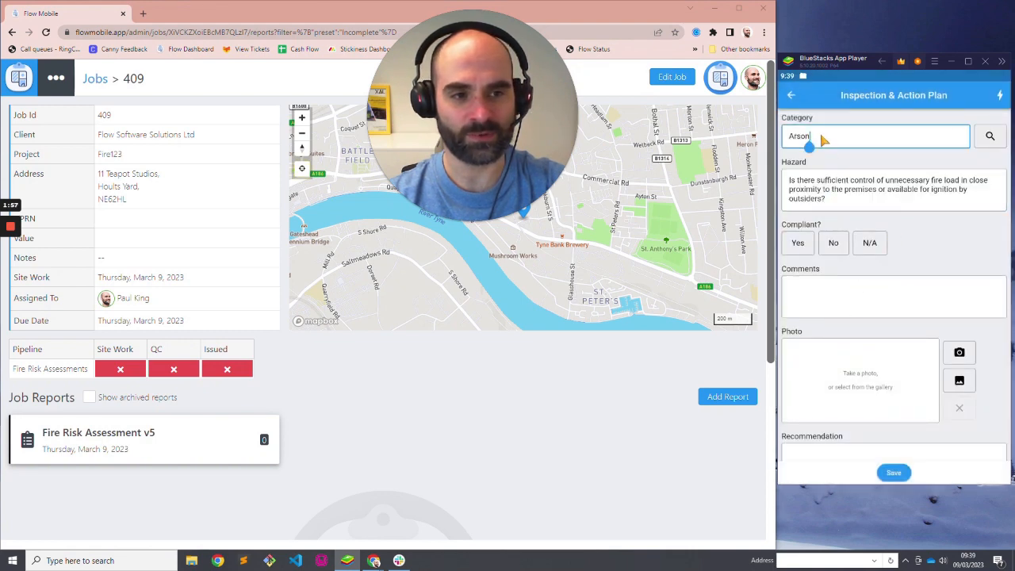
click(829, 204)
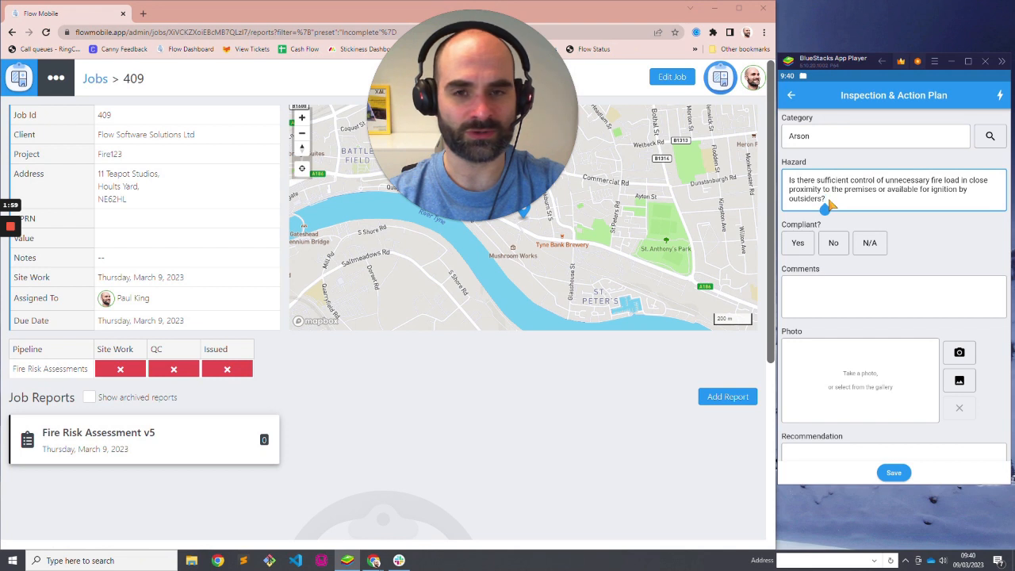
Set Compliant? to No and enter the comment "Bins too close to building"
click(837, 247)
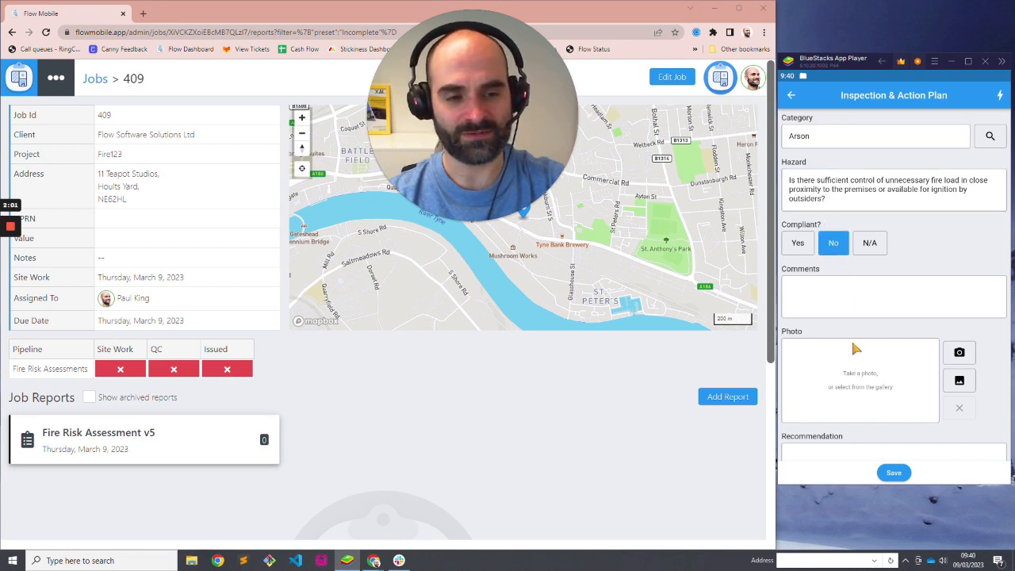
click(862, 301)
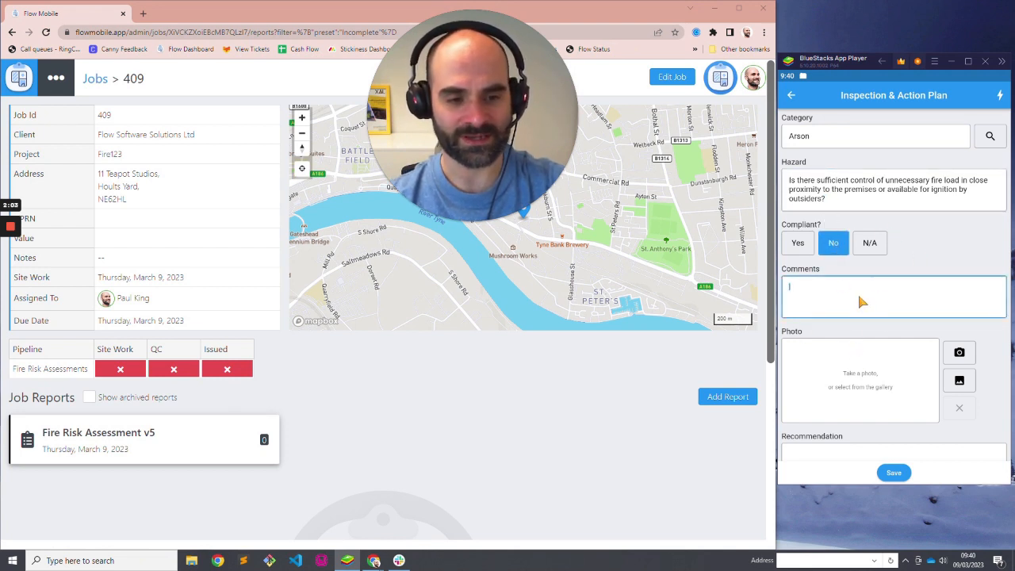
text(Bins t)
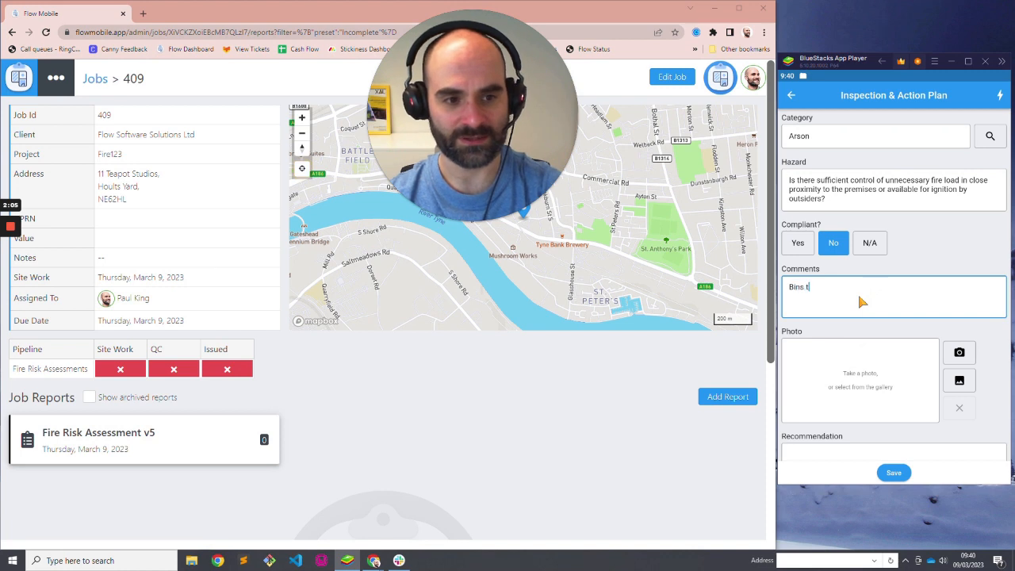
text(oo close to bui)
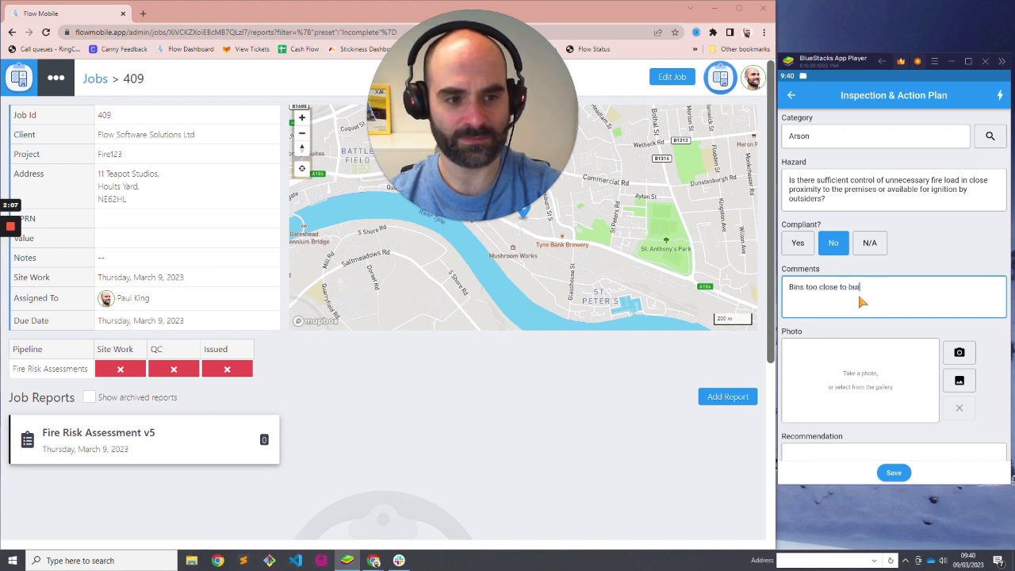
text(lding)
Set the item's priority to Medium and save the item
scroll(862, 317, down, 3)
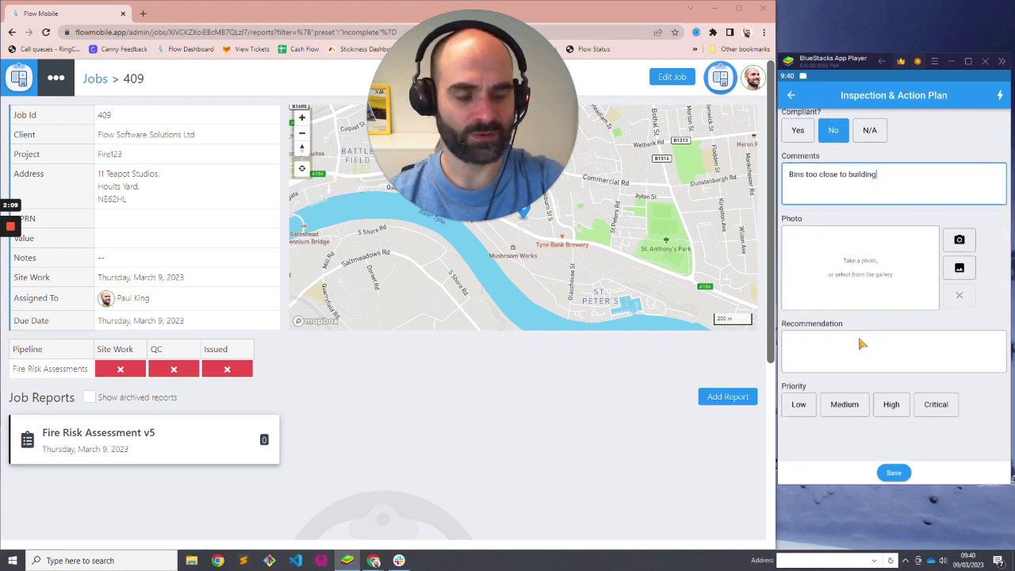
scroll(886, 381, down, 1)
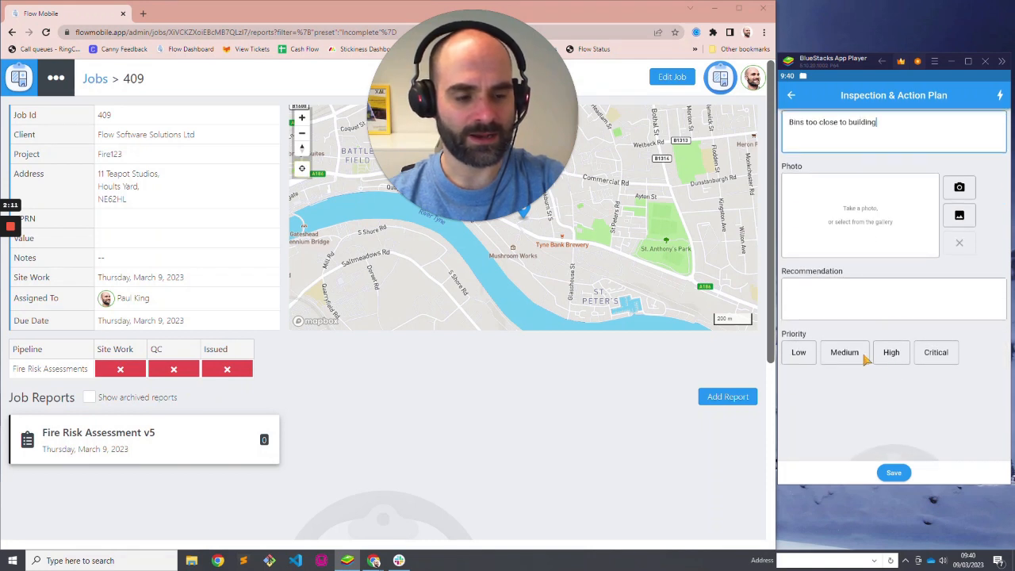
click(863, 357)
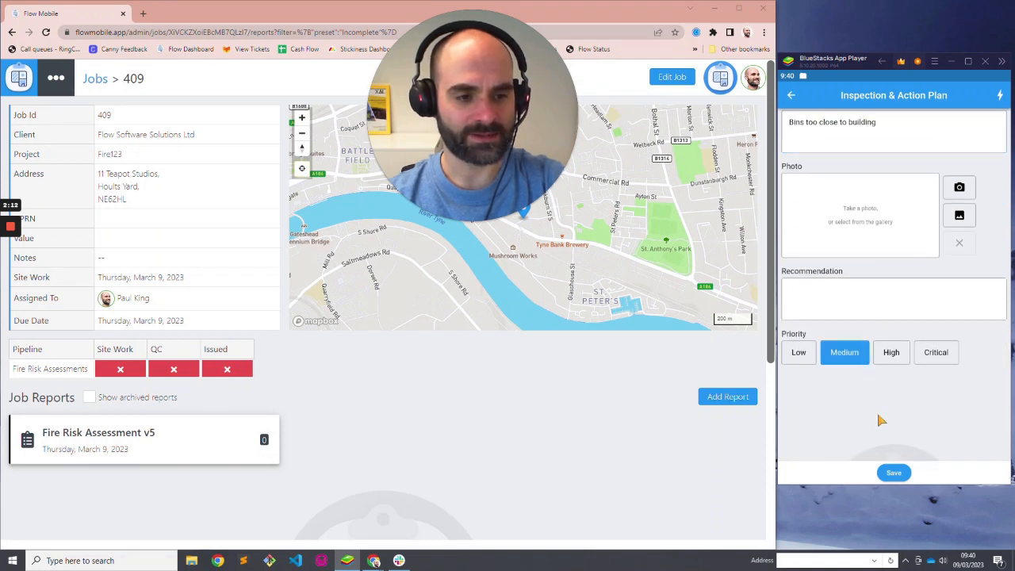
click(892, 474)
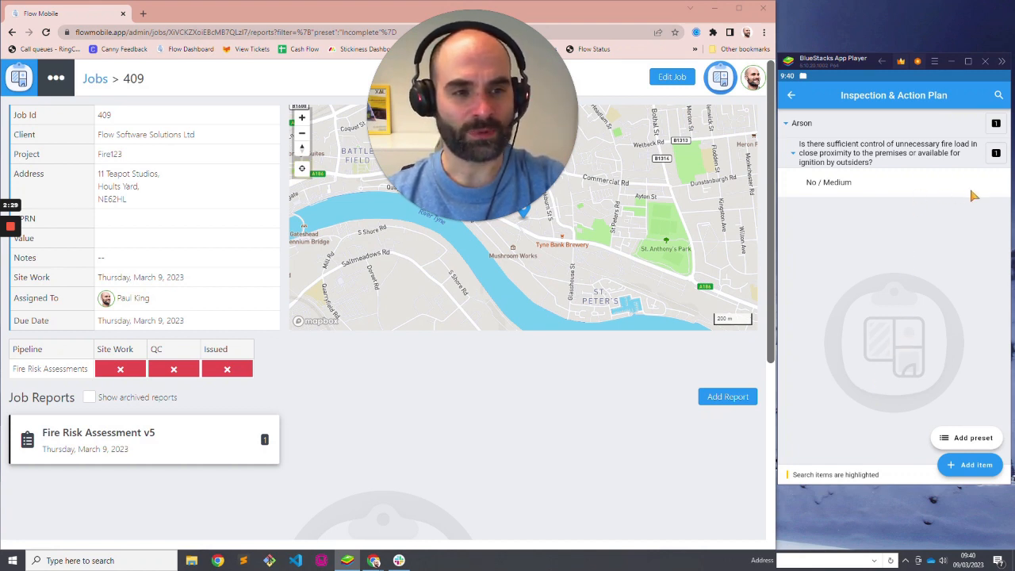
Delete the saved No / Medium item from the Arson category and confirm the deletion
drag(990, 195, 888, 186)
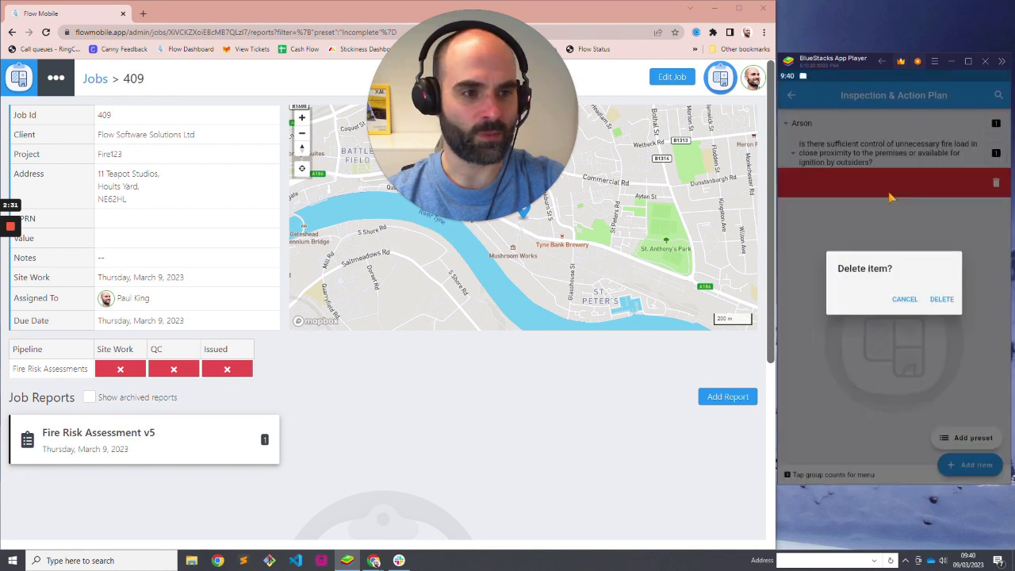
click(942, 302)
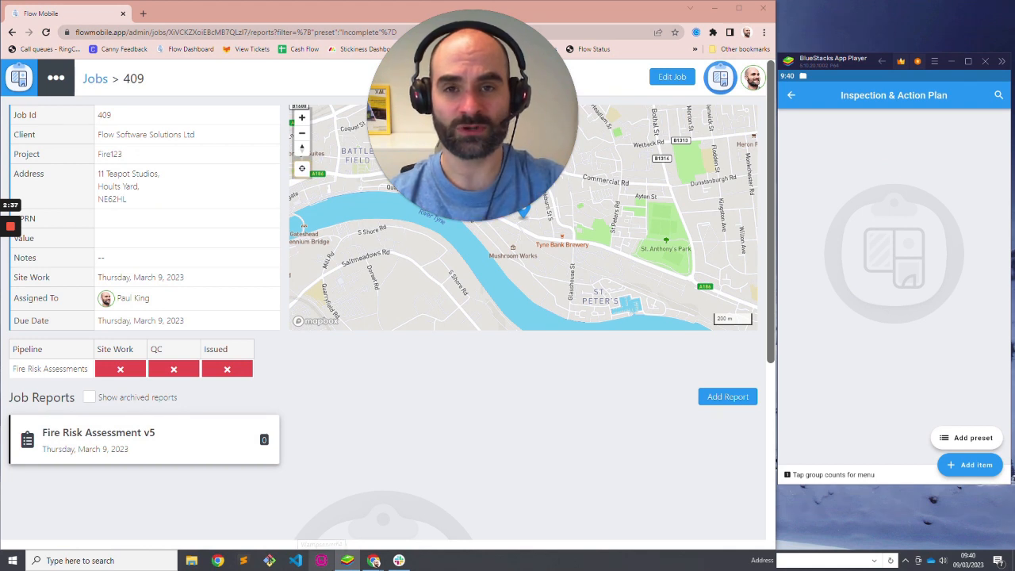
Add the "ALL PAS79 HAZARDS" preset to the Inspection & Action Plan
click(964, 441)
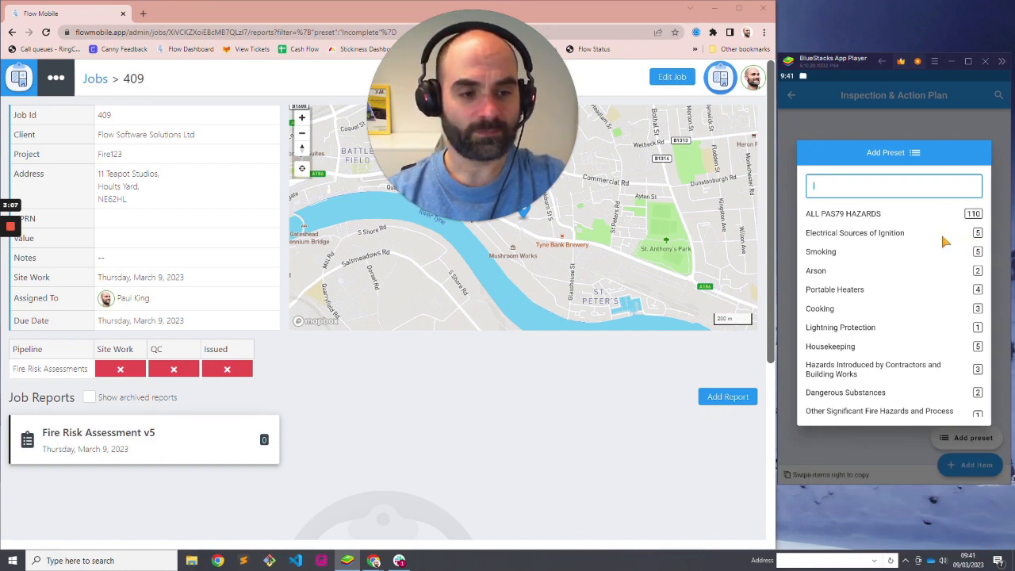
click(872, 222)
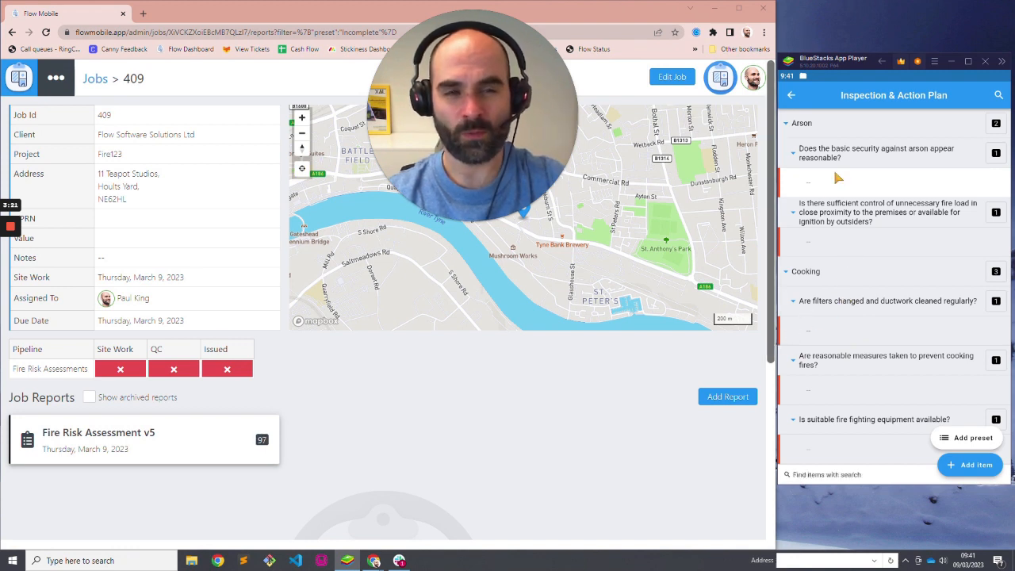
click(793, 96)
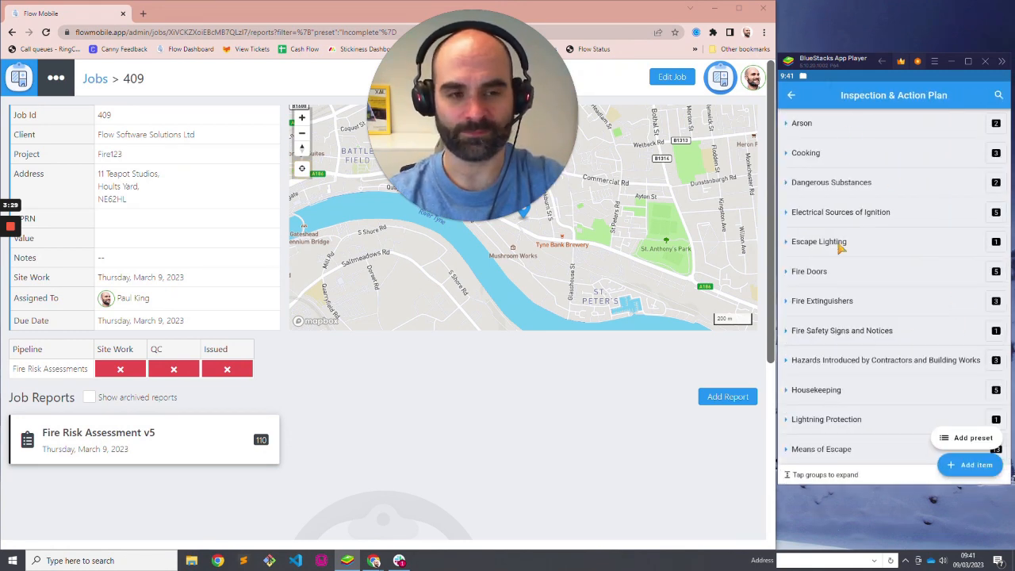
Open the Arson item about sufficient control of unnecessary fire load and set Compliant? to No
click(855, 125)
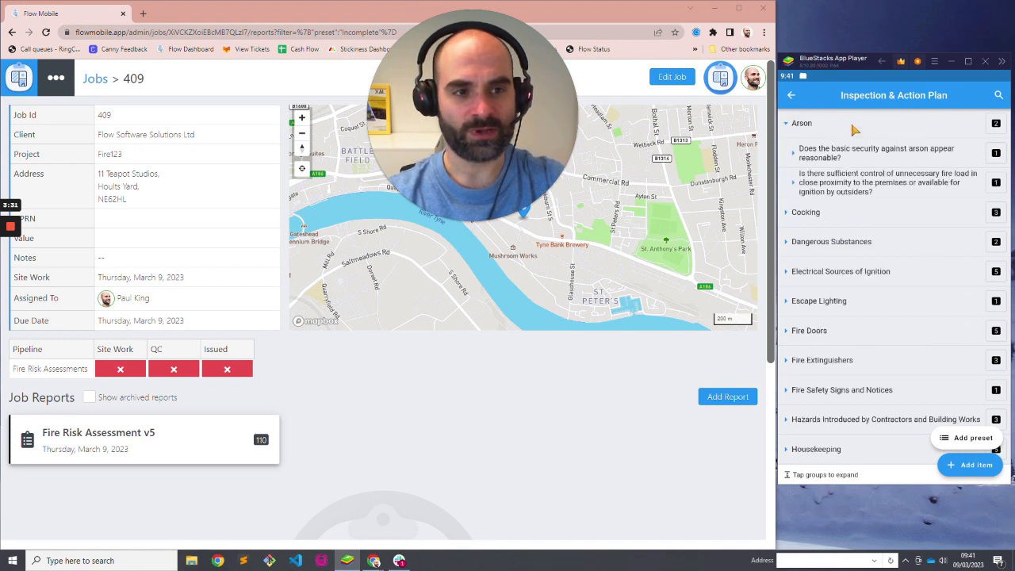
click(866, 187)
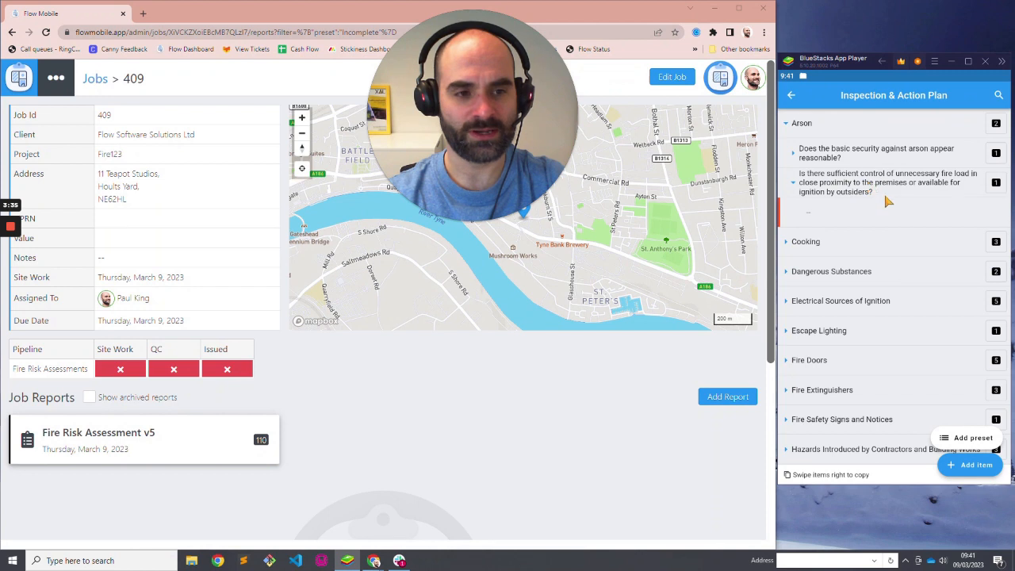
click(840, 221)
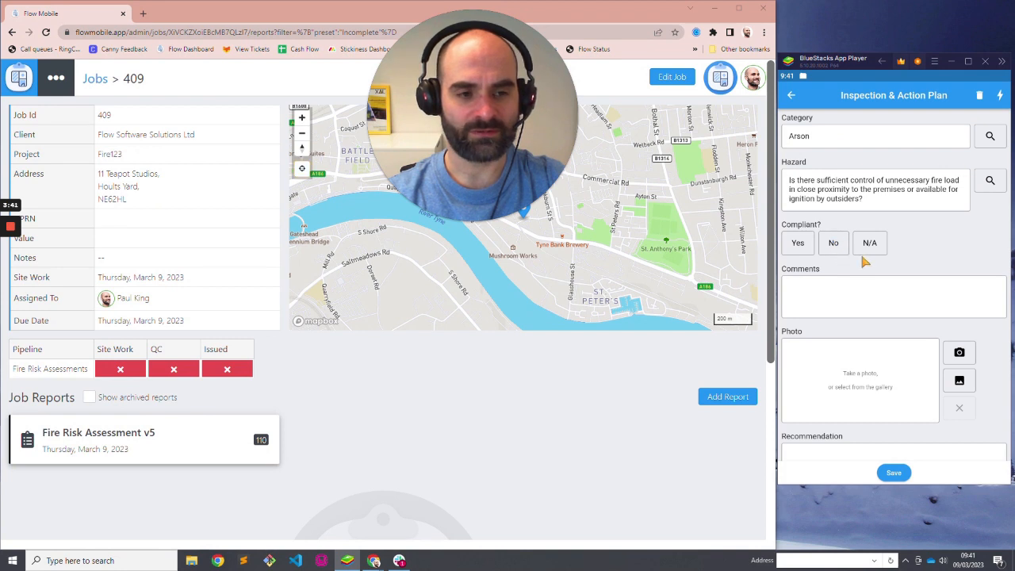
click(834, 246)
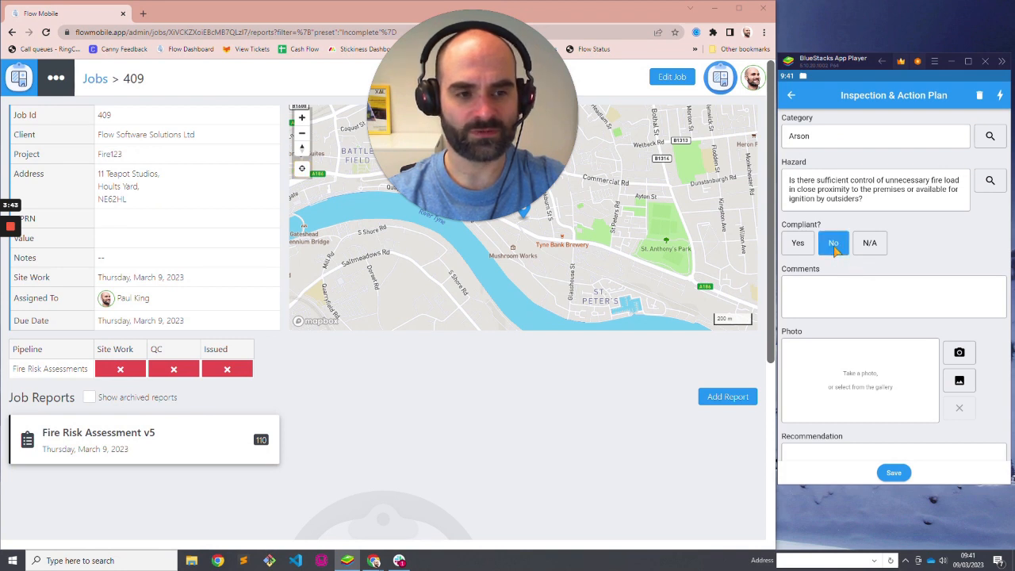
Enter the comment "Bins too close to the building" for the fire load item
click(831, 299)
text(Bins too)
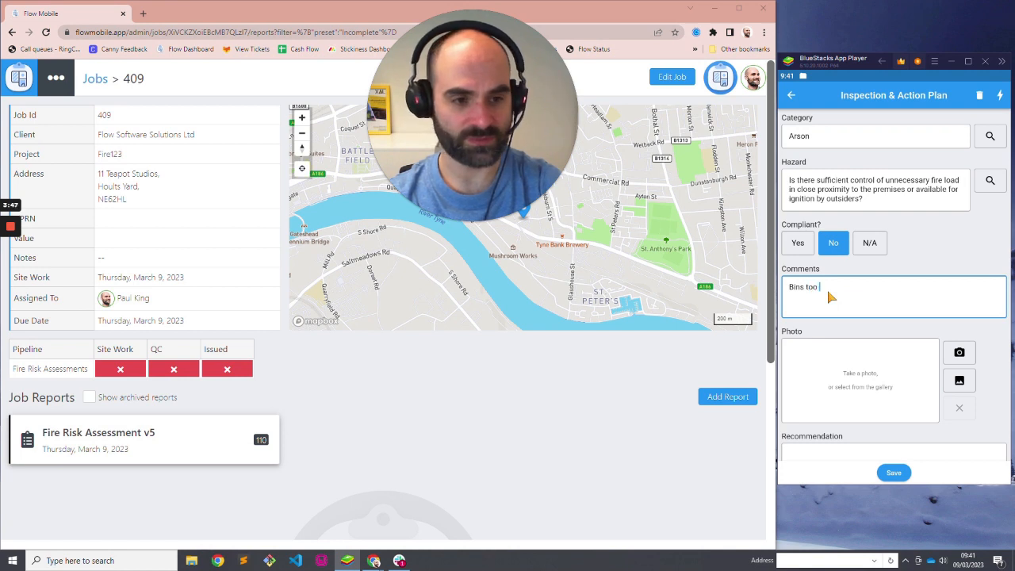
text( close to the )
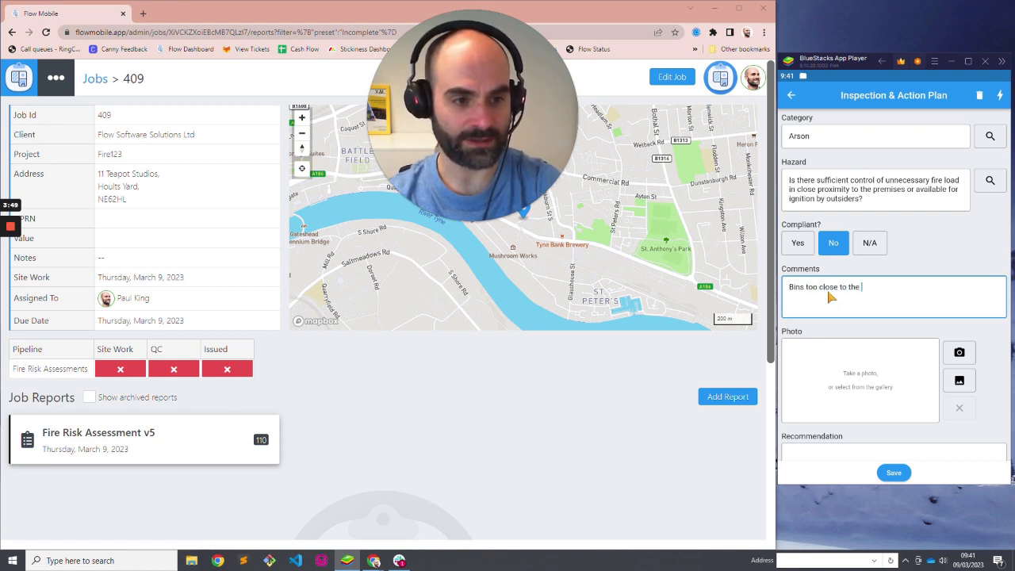
text(buildiun)
key(BackSpace)
key(BackSpace)
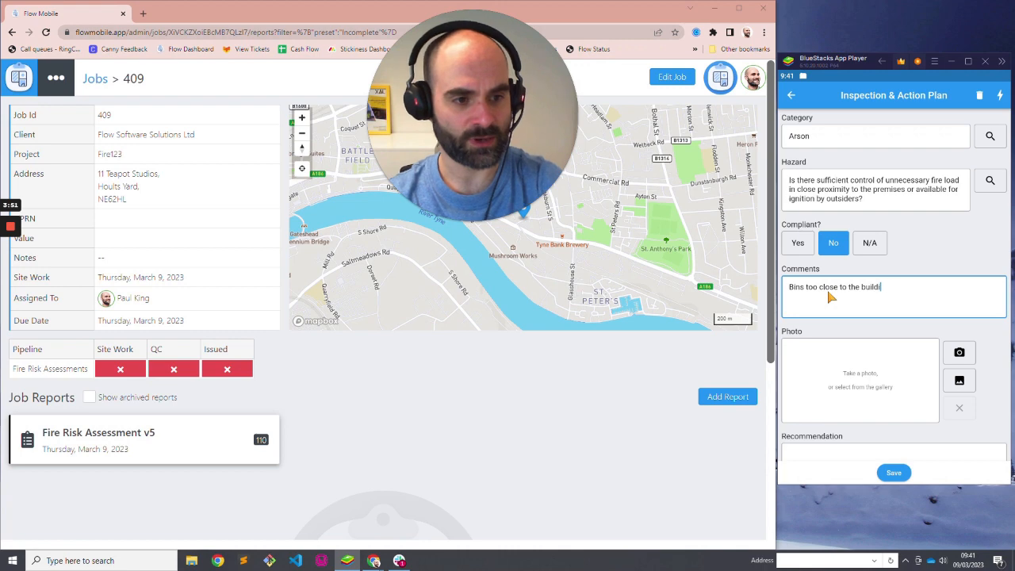
text(ng)
Attach the gallery image bins.jpg as the photo of the fire load item
click(958, 379)
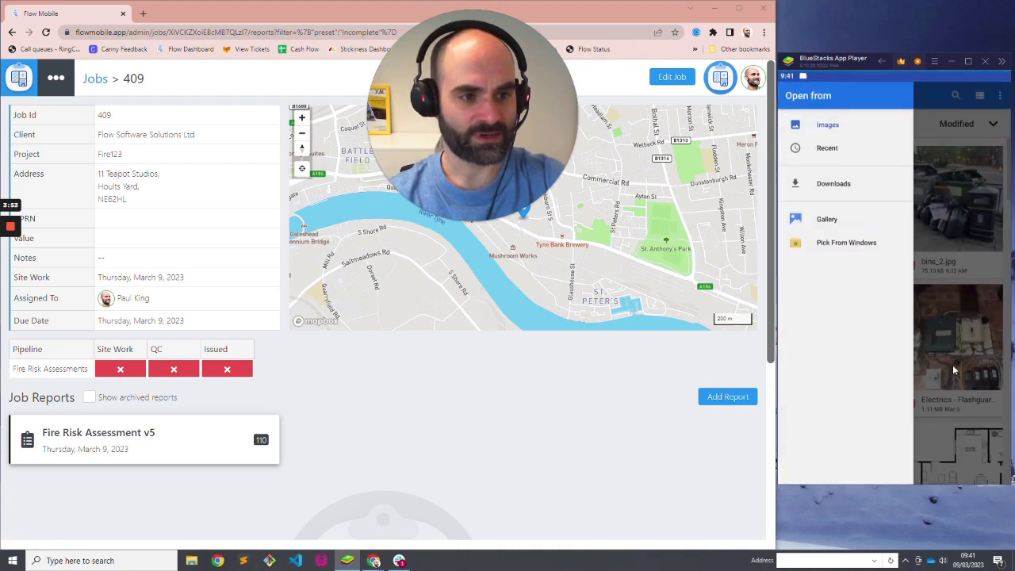
click(956, 278)
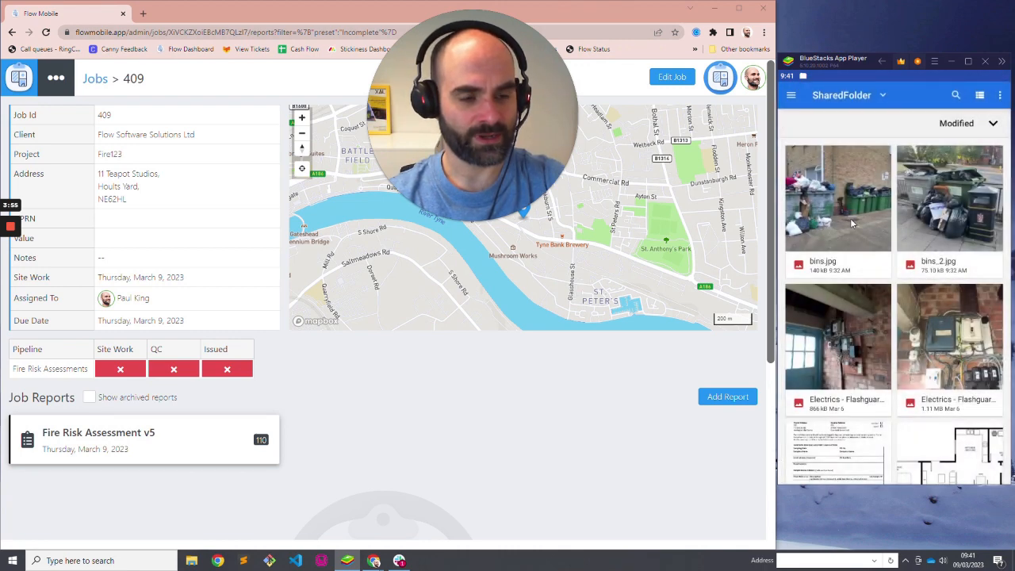
click(853, 223)
Enter the recommendation "Move bins to a safer location", set the priority to Medium, and save the fire load item
scroll(884, 309, down, 3)
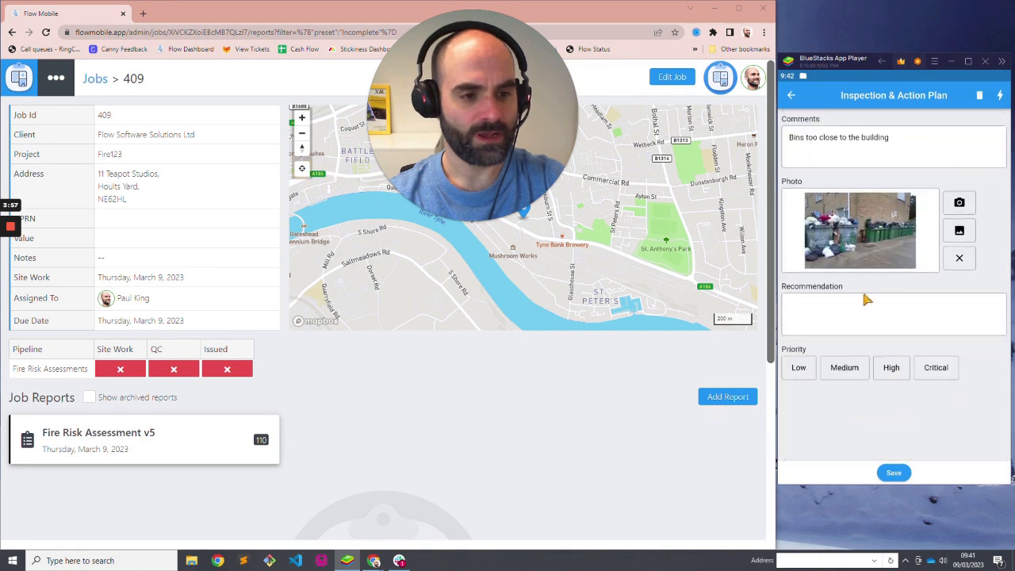
click(849, 301)
text(Mo)
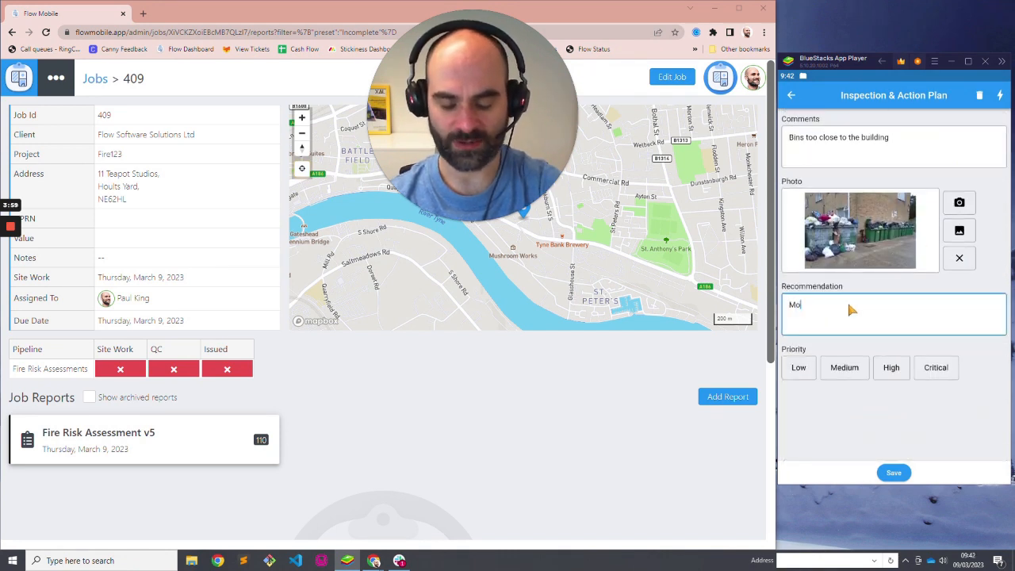
text(ve bins to a safer location)
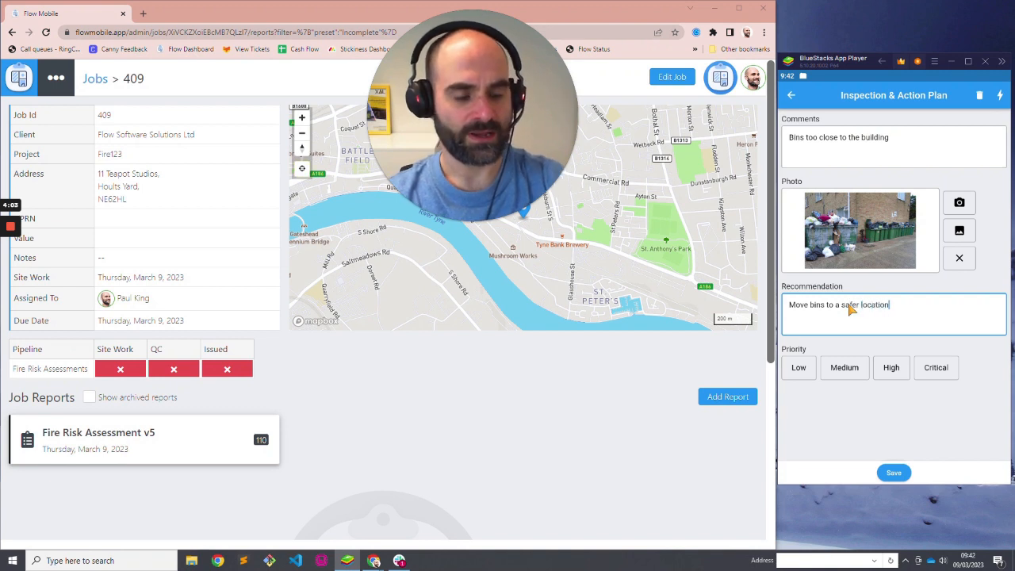
click(861, 373)
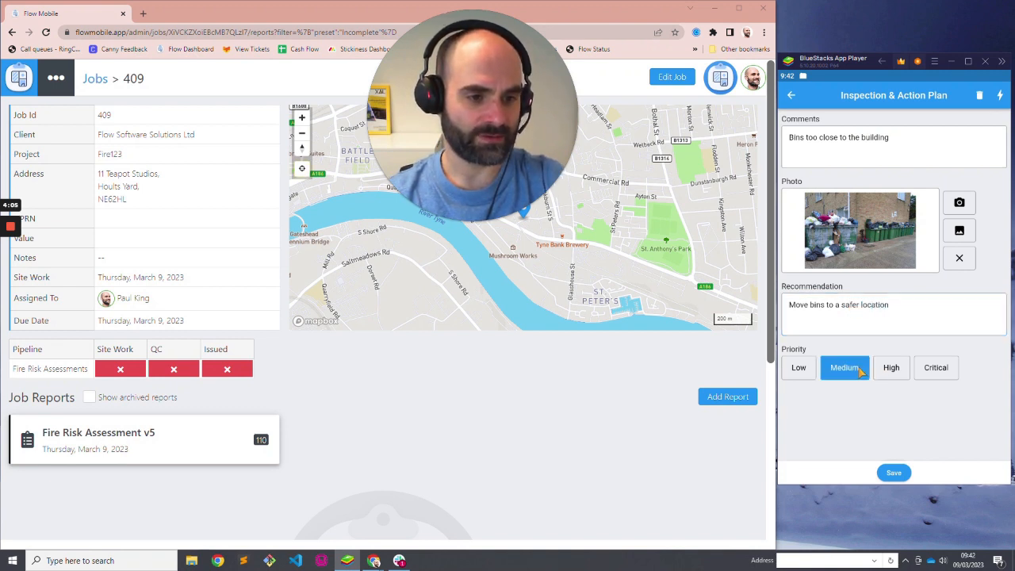
click(899, 474)
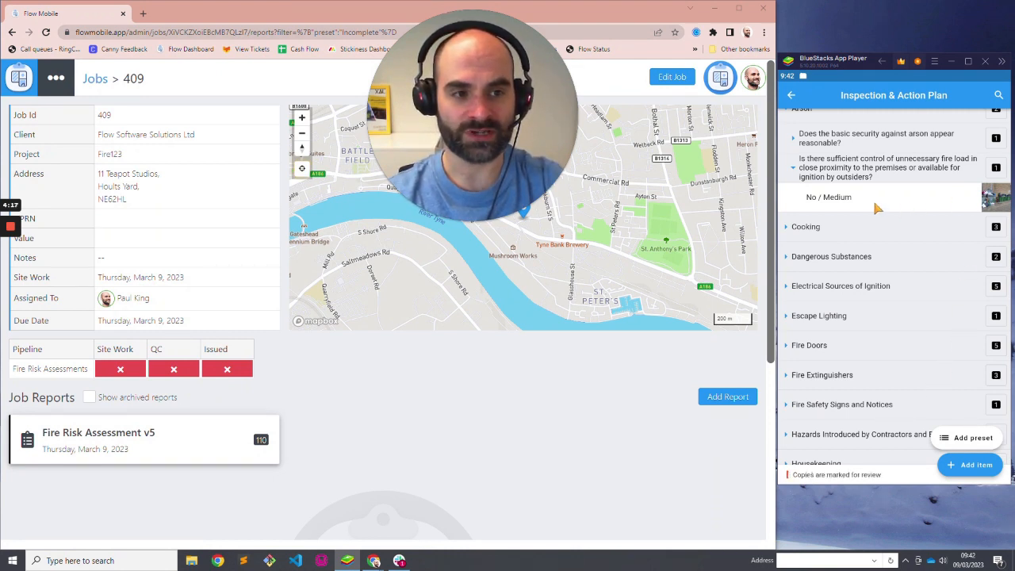
Copy the No / Medium fire load item with all its fields, excluding images
drag(811, 201, 959, 202)
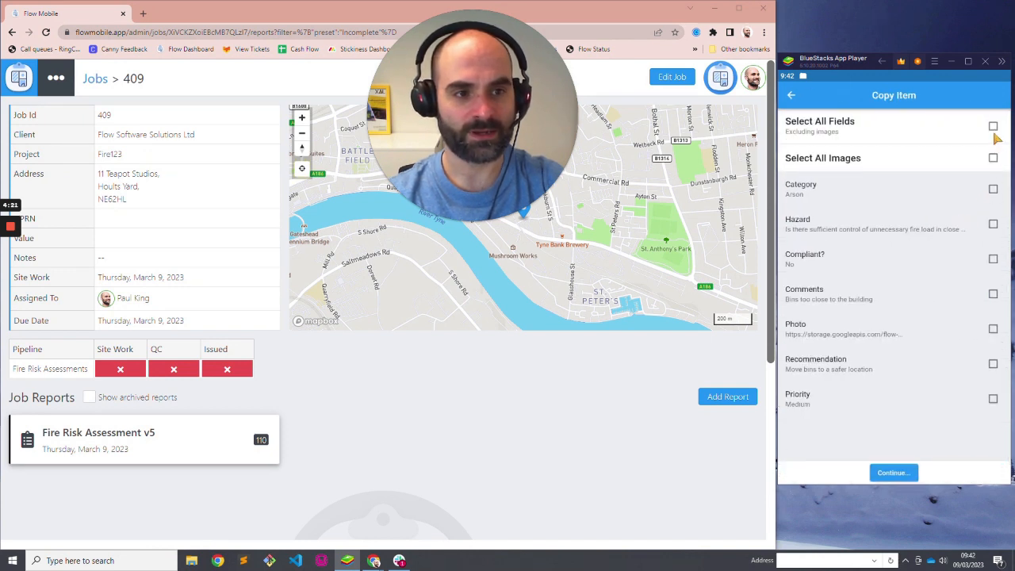
click(993, 126)
click(894, 472)
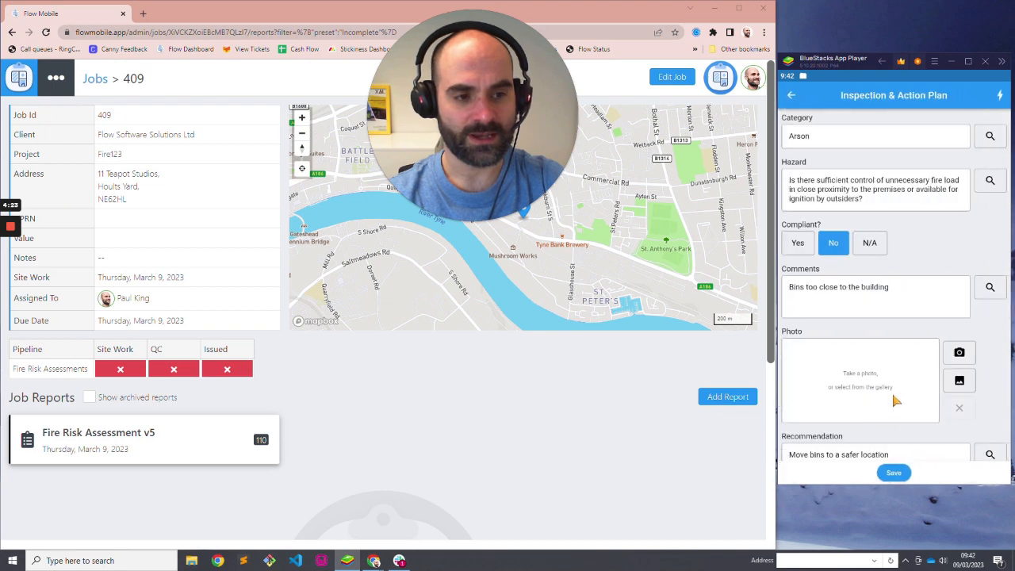
Attach the gallery image bins_2.jpg as the photo of the copied item
click(960, 384)
click(968, 272)
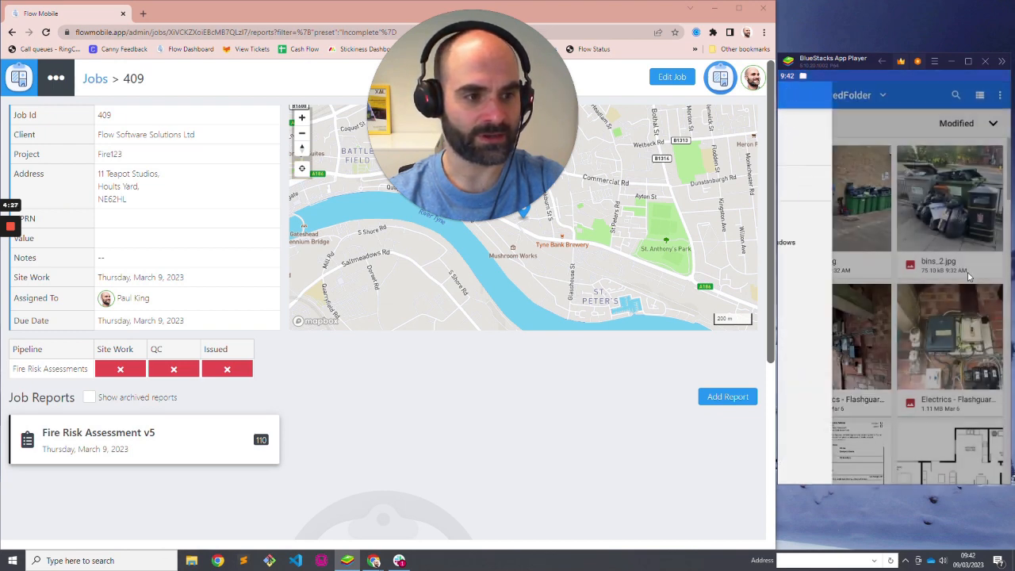
click(964, 232)
Set the copied item's priority to Low and save it
scroll(893, 399, down, 3)
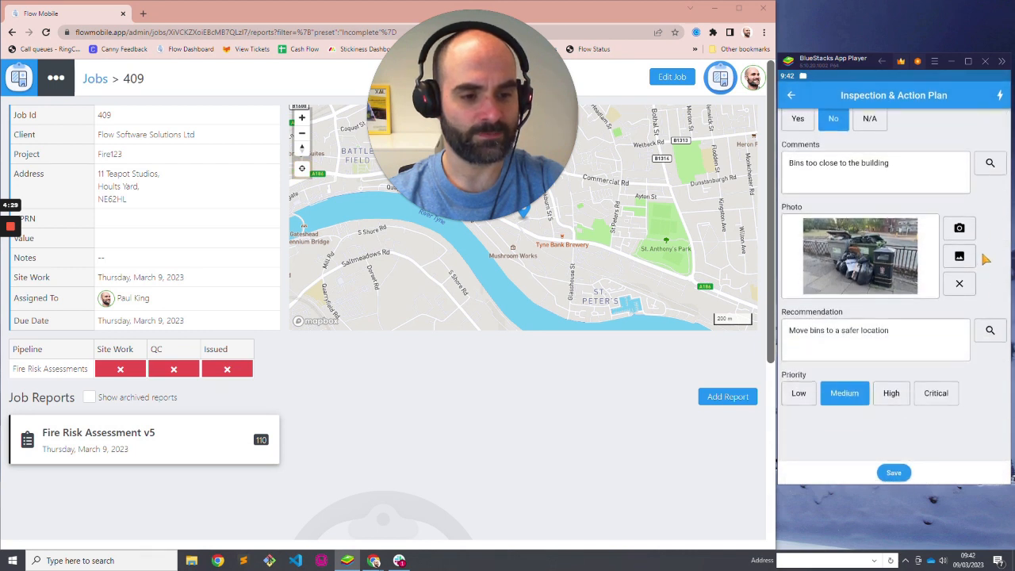
click(891, 361)
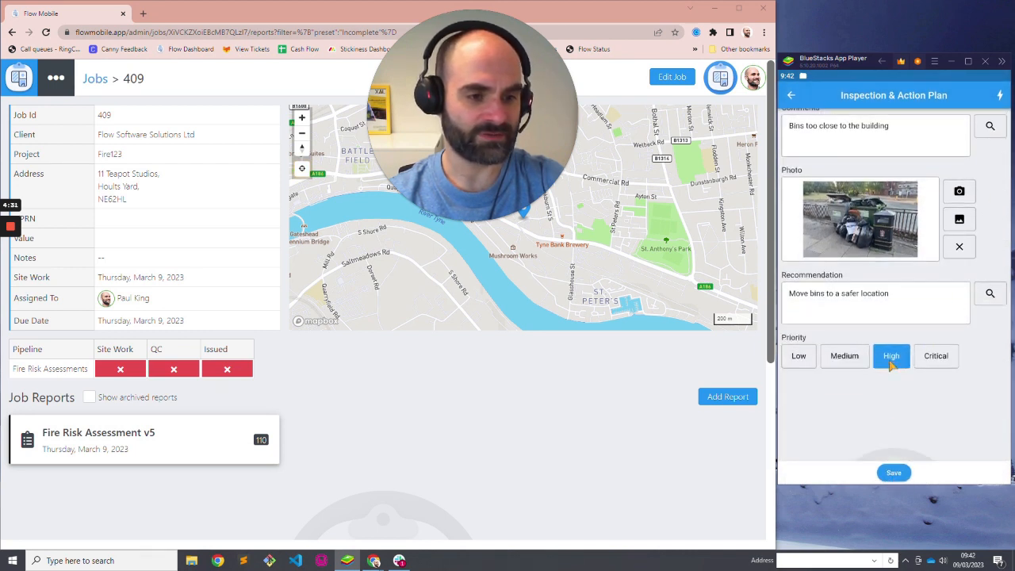
click(797, 359)
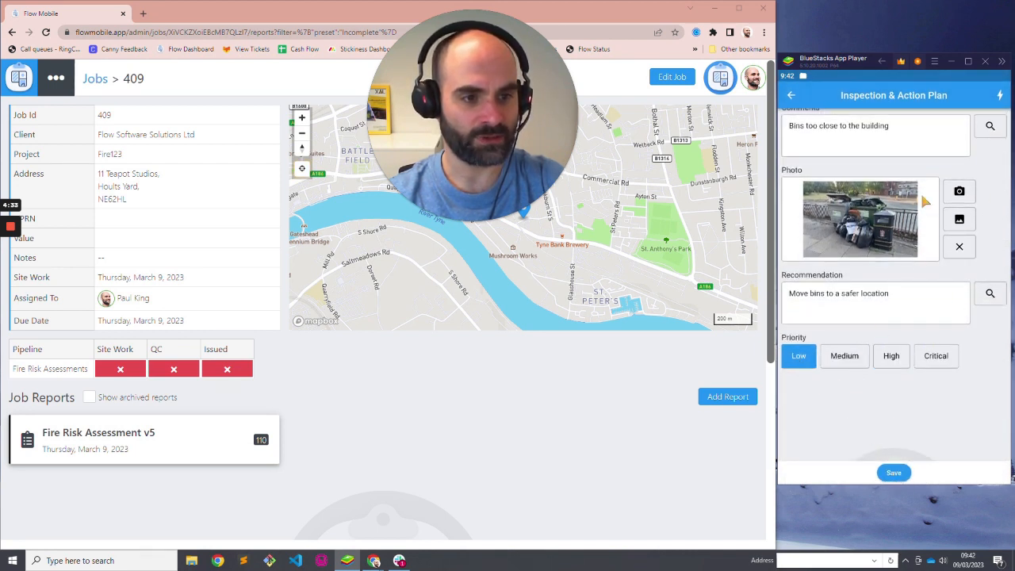
click(894, 473)
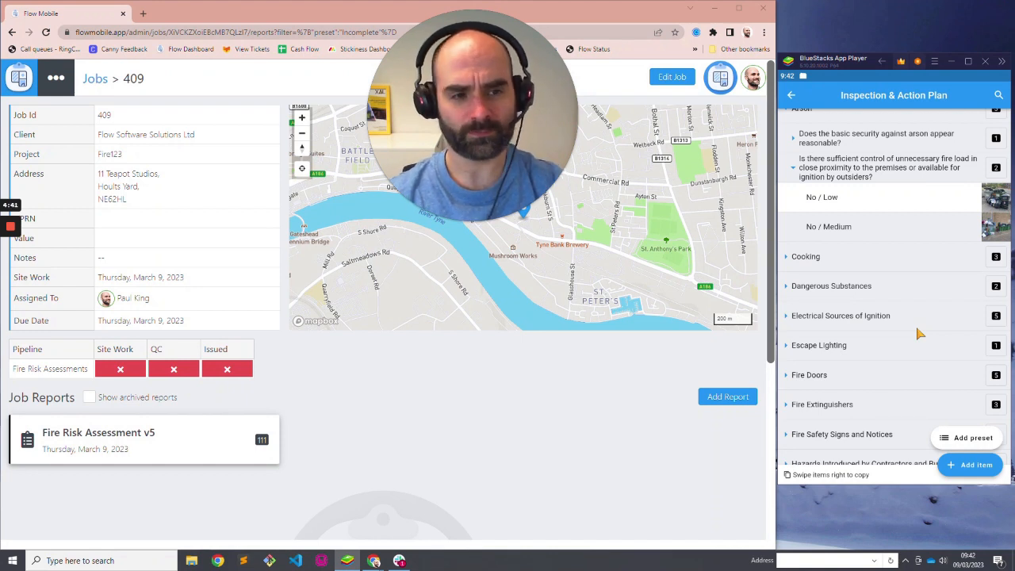
Open the No / Low fire load item, replace the word "building" at the end of its comment, and save it
click(871, 203)
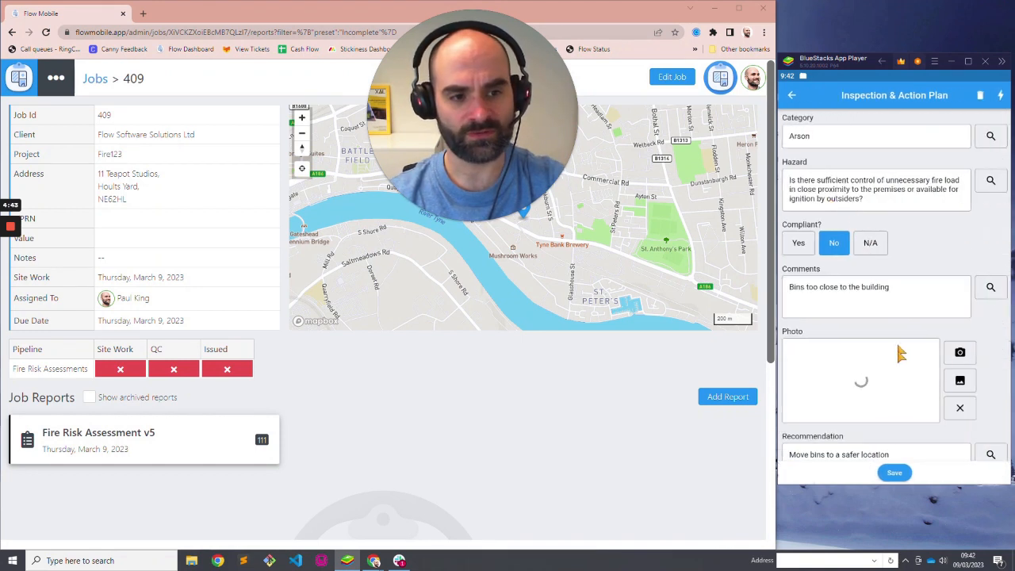
click(889, 298)
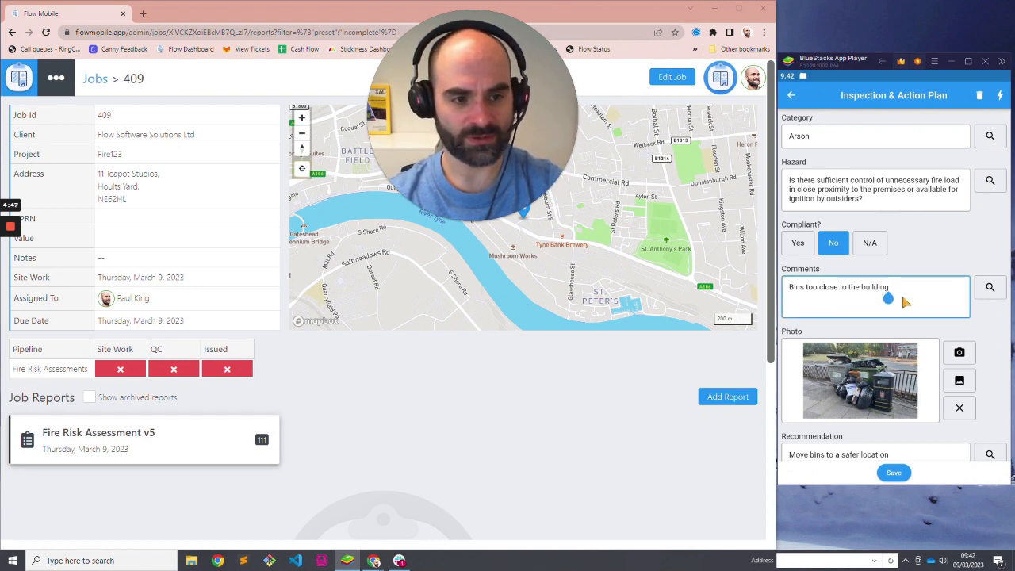
key(BackSpace)
key(BackSpace)
key(BackSpace)
key(BackSpace)
key(BackSpace)
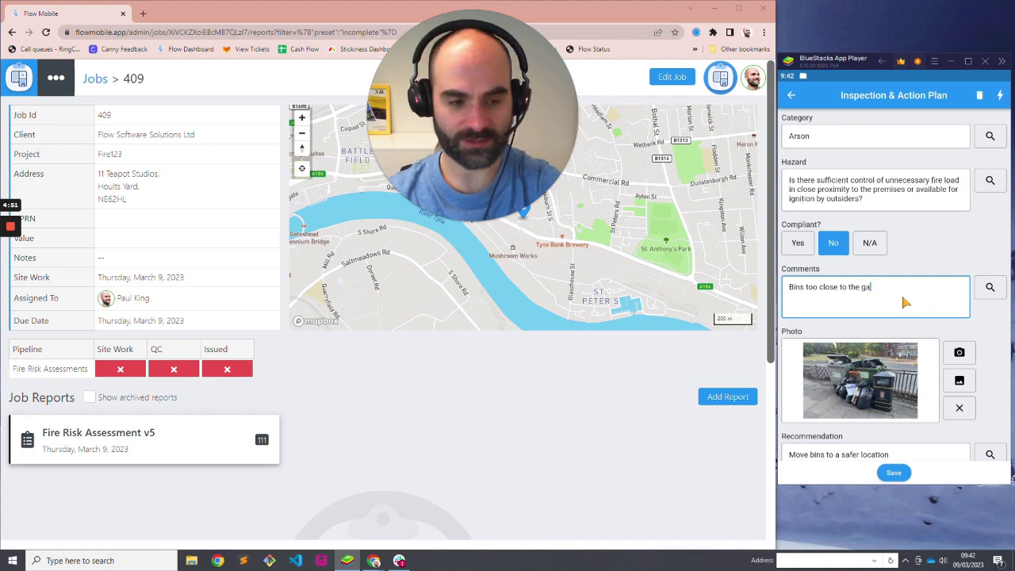
click(895, 472)
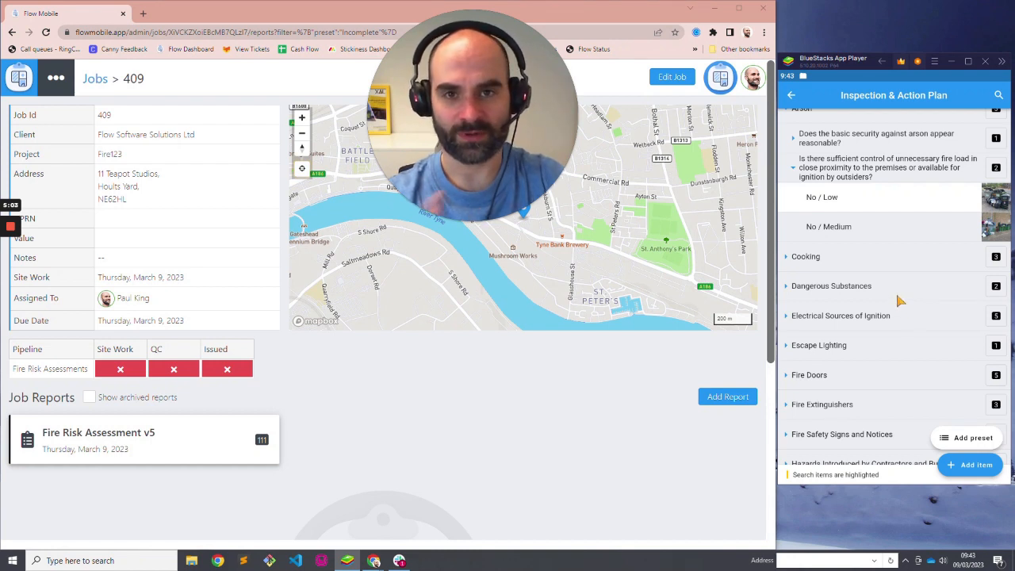
Open the Arson item about basic security against arson, set Compliant? to No, and save it
click(854, 175)
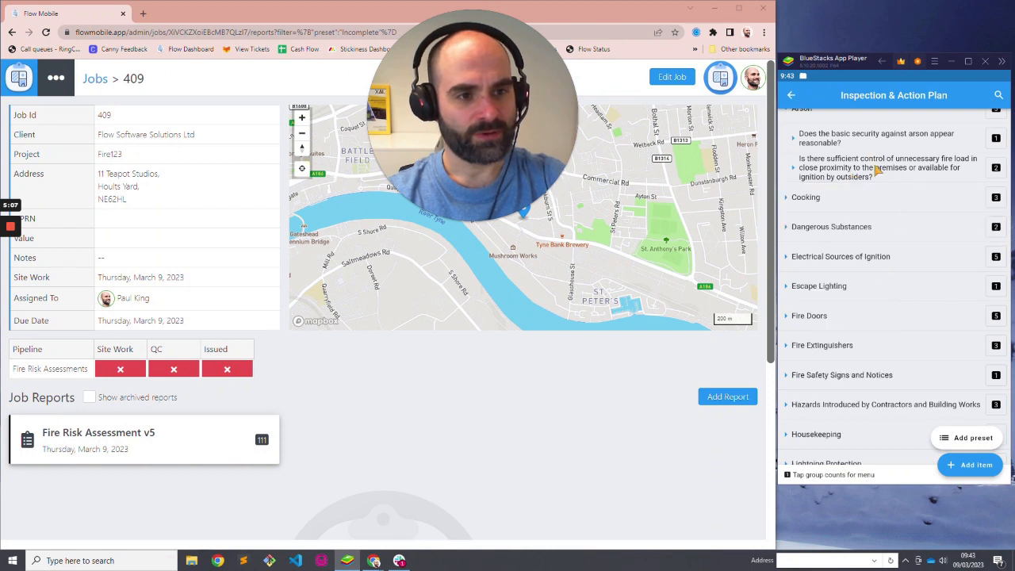
click(877, 169)
click(869, 170)
click(872, 145)
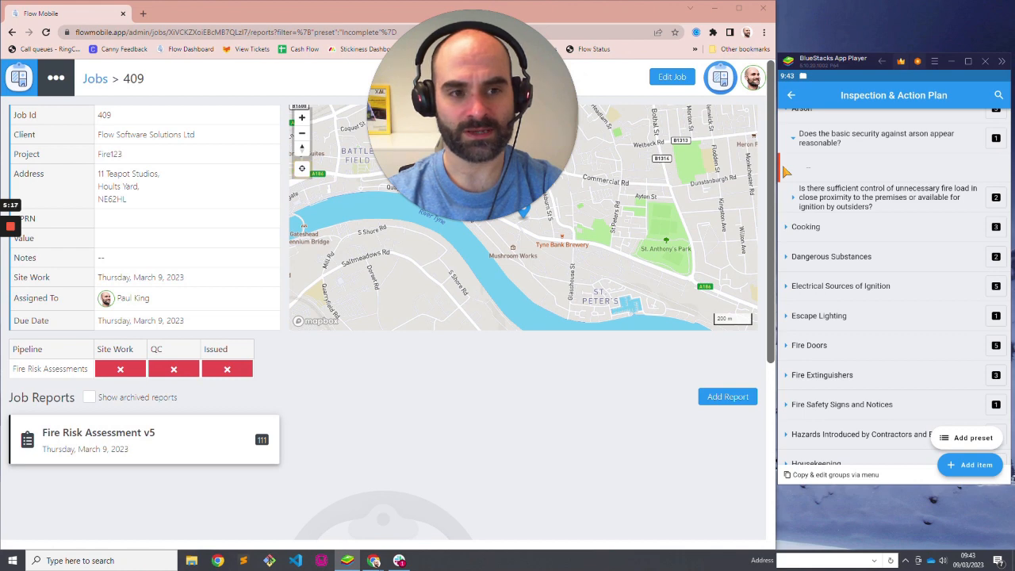
click(848, 174)
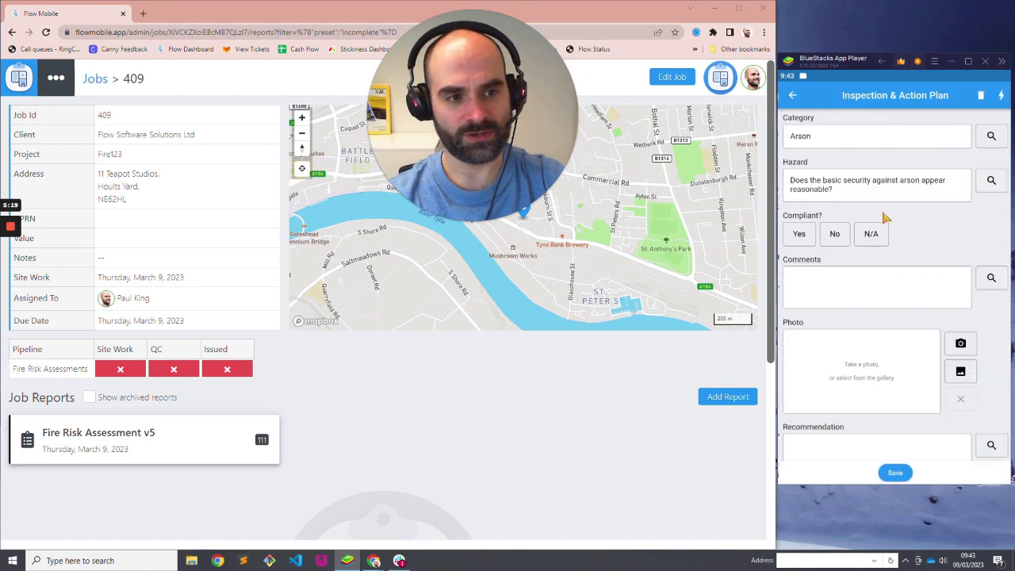
click(848, 234)
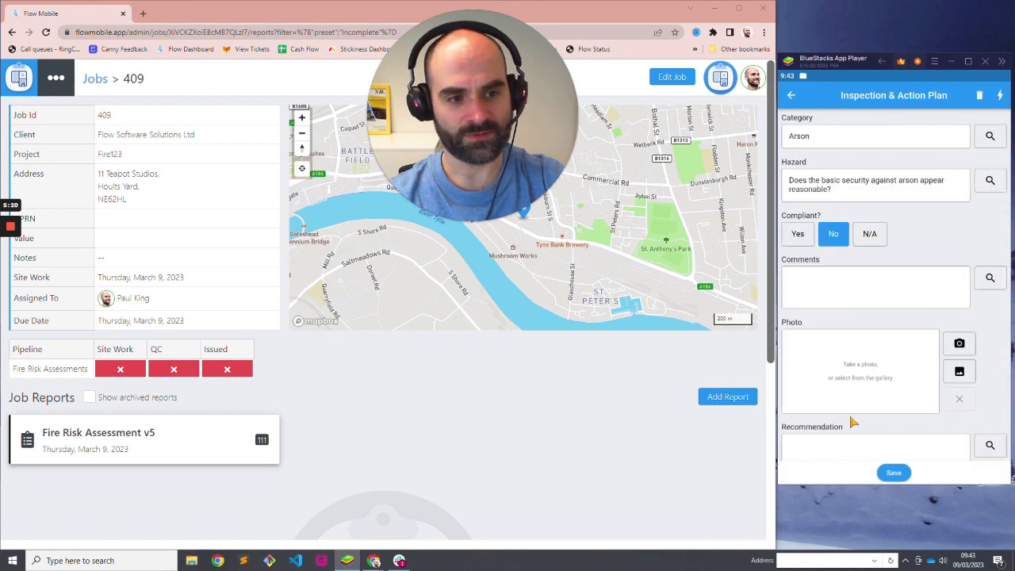
click(894, 474)
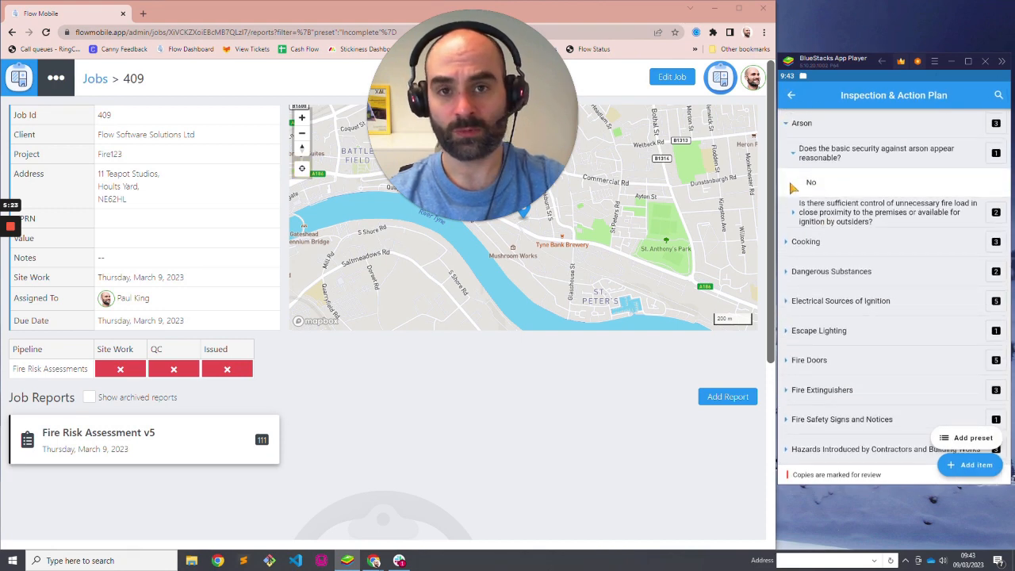
Review the hazard questions in the Cooking category and return to the report's list of sections
click(834, 242)
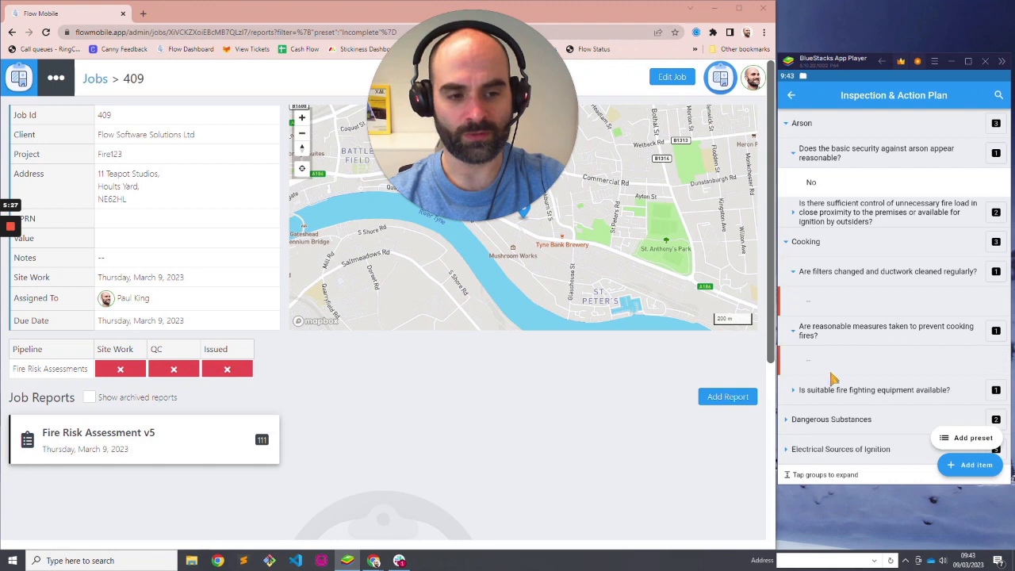
click(831, 274)
click(828, 299)
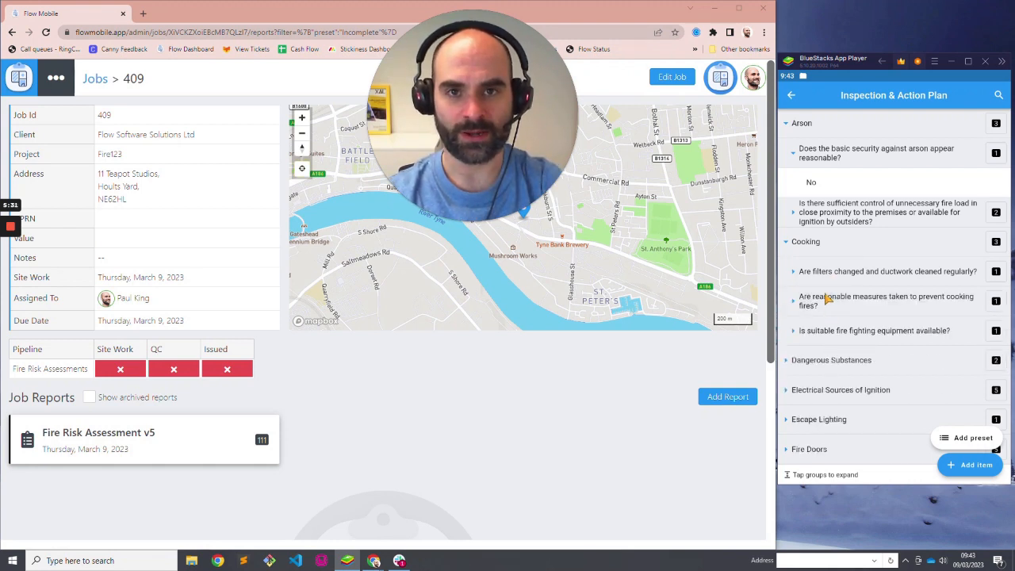
click(794, 95)
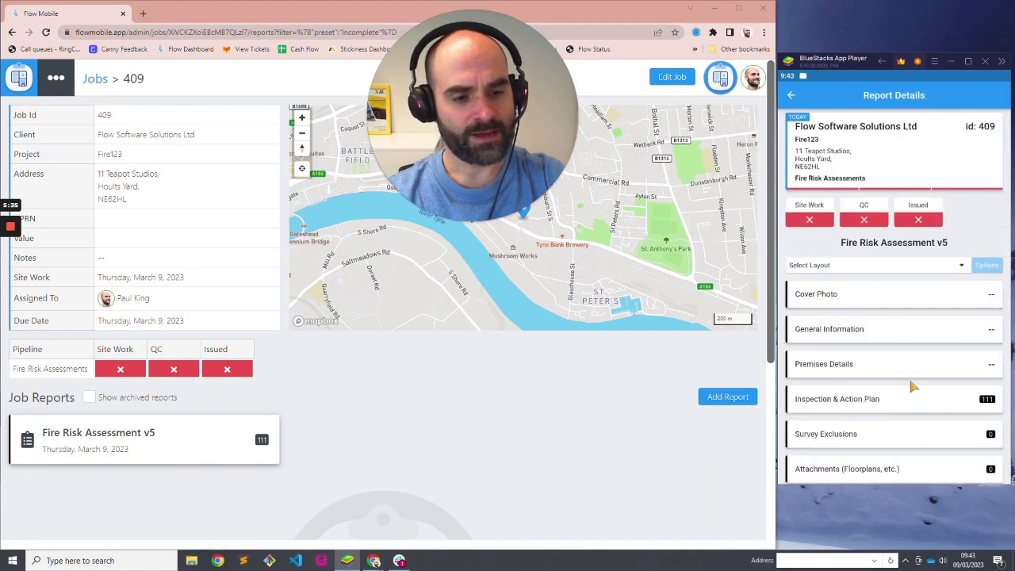
drag(911, 386, 928, 251)
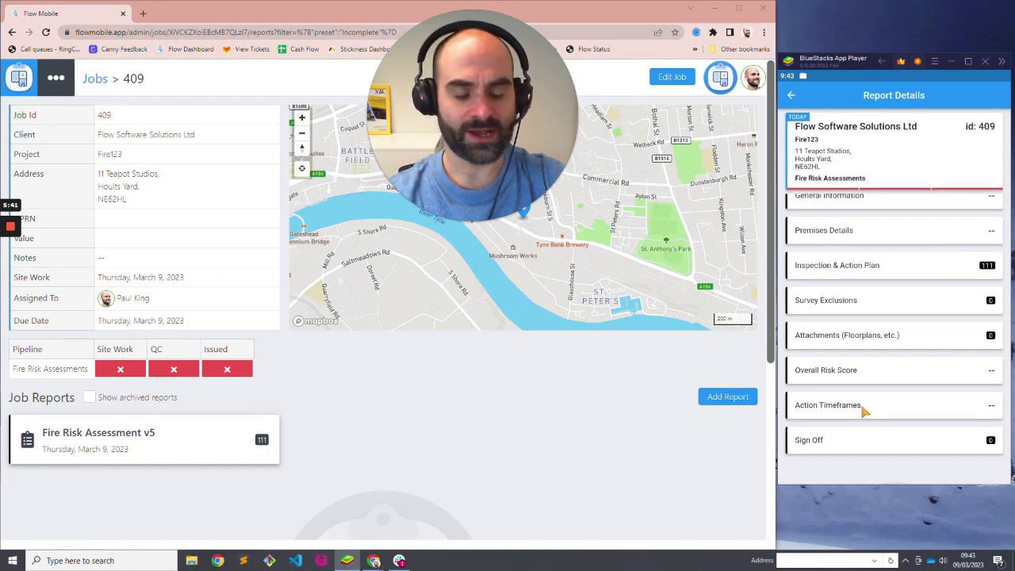
Reopen the Inspection & Action Plan and check the priority of the No / Low fire load item under Arson
click(852, 282)
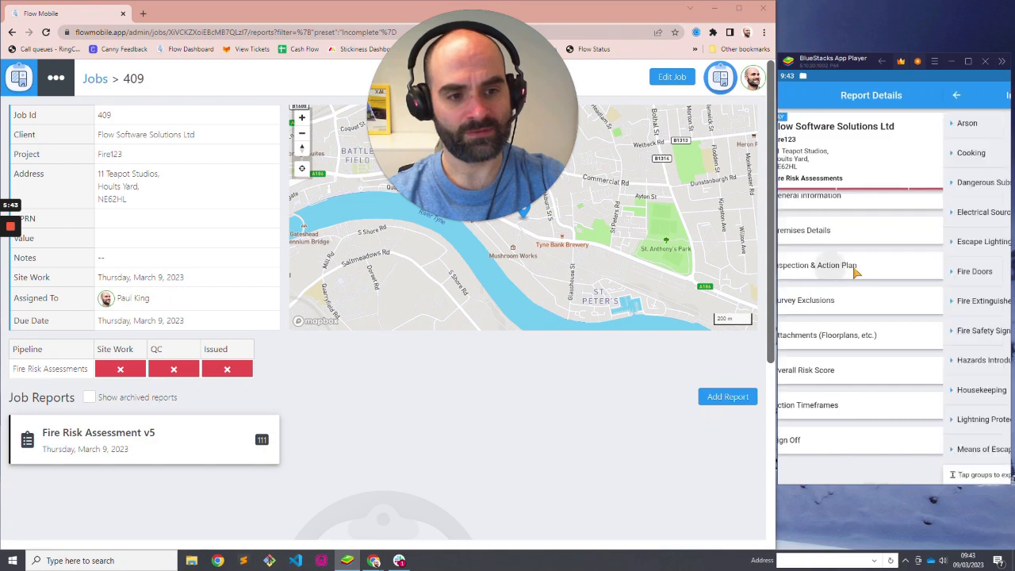
click(836, 127)
click(856, 190)
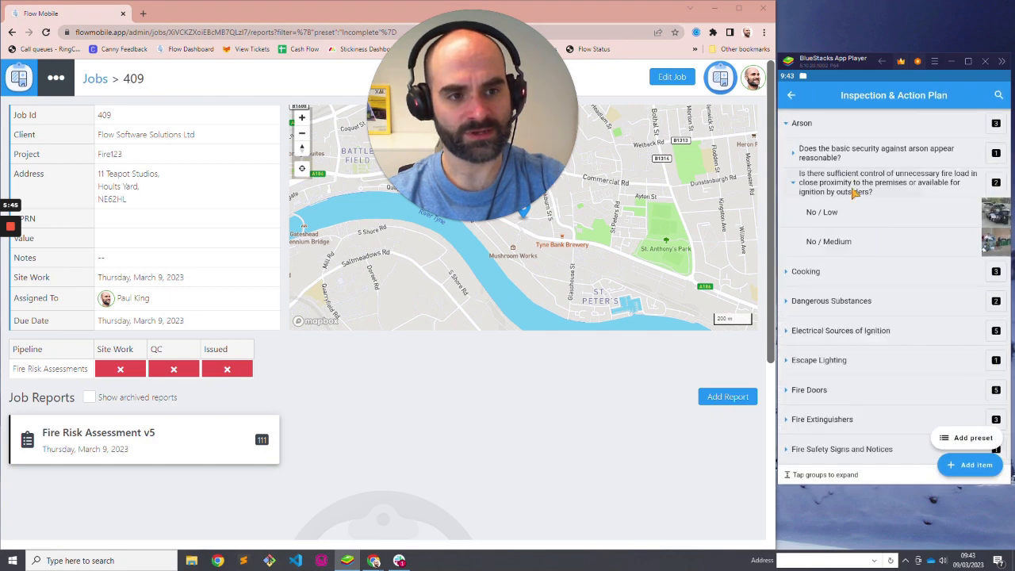
click(856, 225)
scroll(870, 375, down, 5)
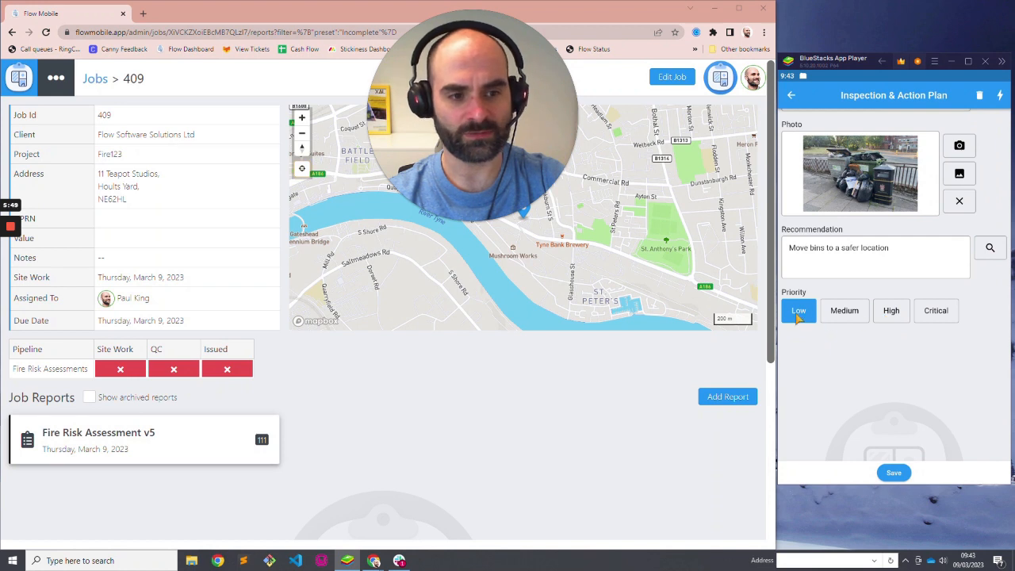
click(791, 95)
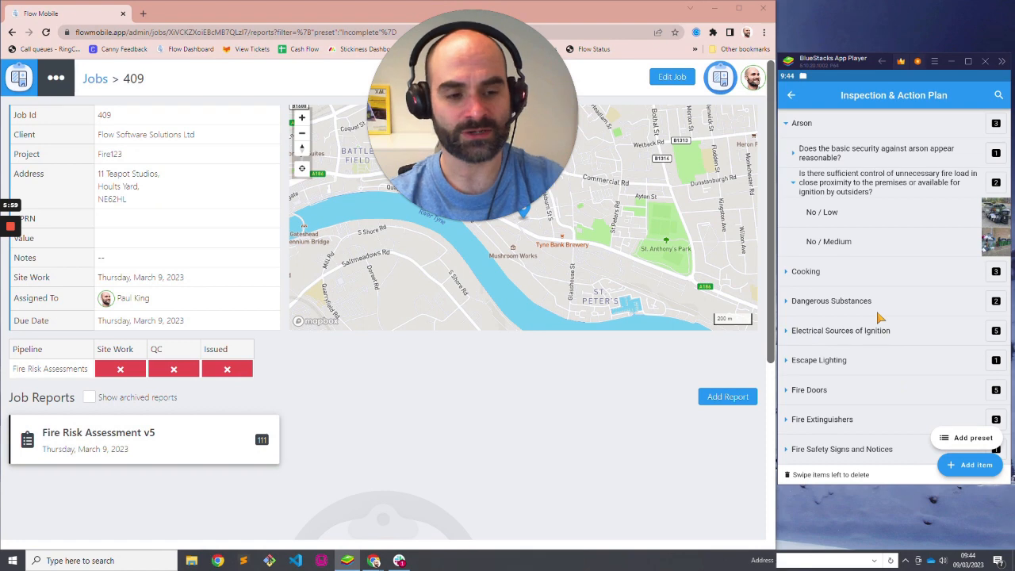
Open the Action Timeframes section of the report and set the Low risk action required to "When appropriate"
click(791, 96)
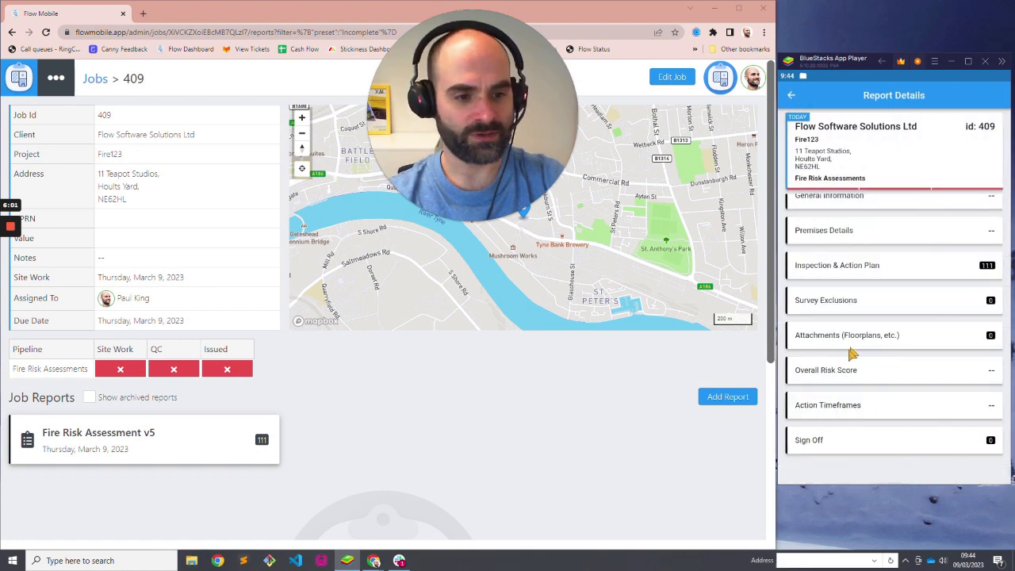
click(844, 406)
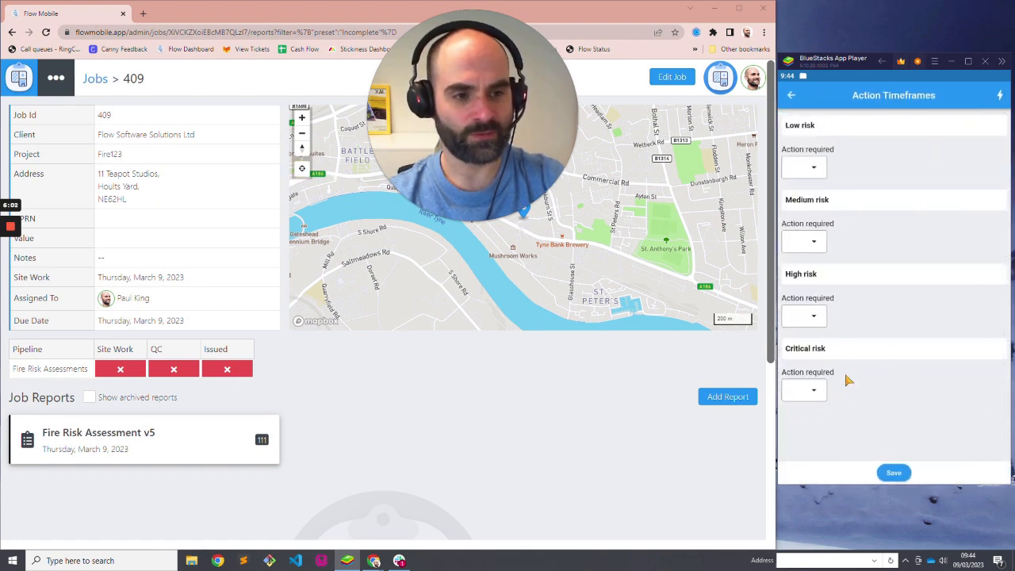
click(816, 171)
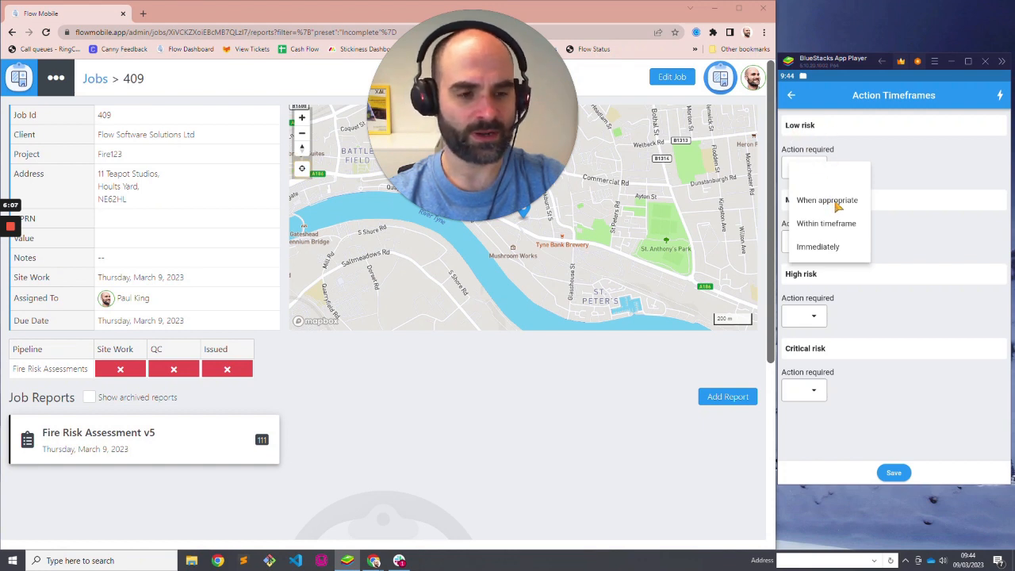
click(837, 204)
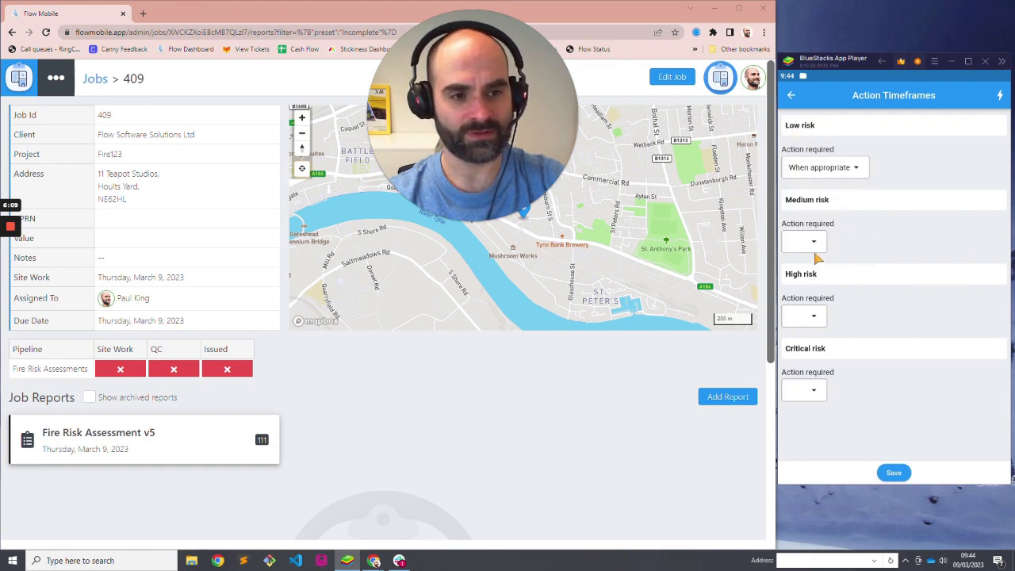
Set the Medium risk action required to "Within timeframe" with a value of 1 and the unit weeks
click(815, 242)
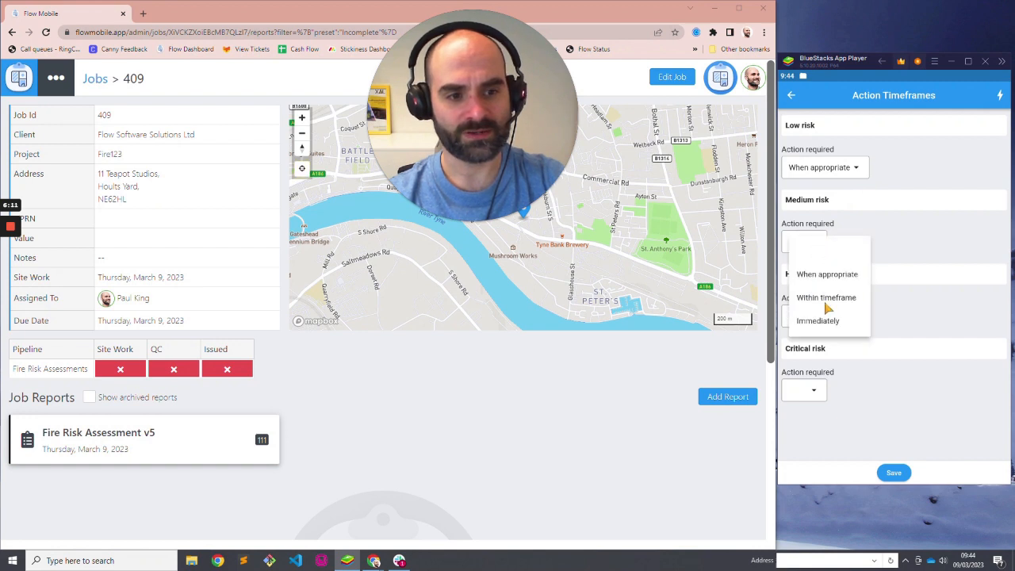
click(824, 295)
click(823, 292)
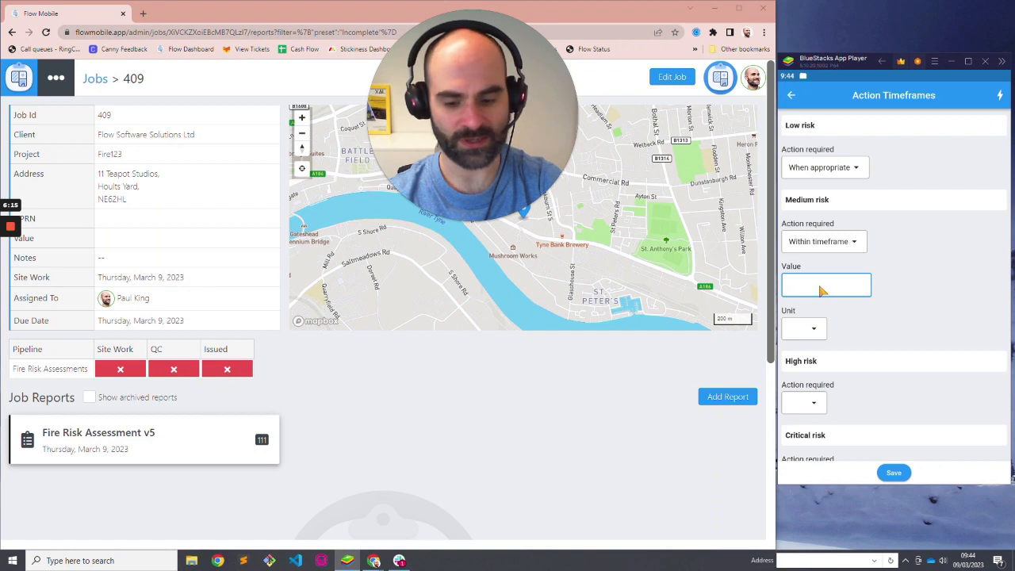
text(1)
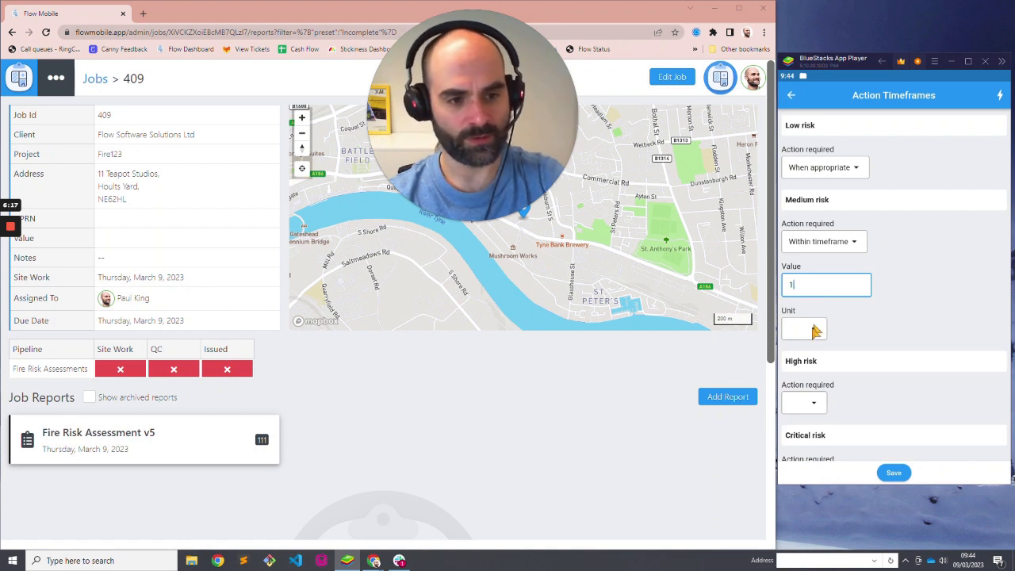
click(814, 329)
click(812, 358)
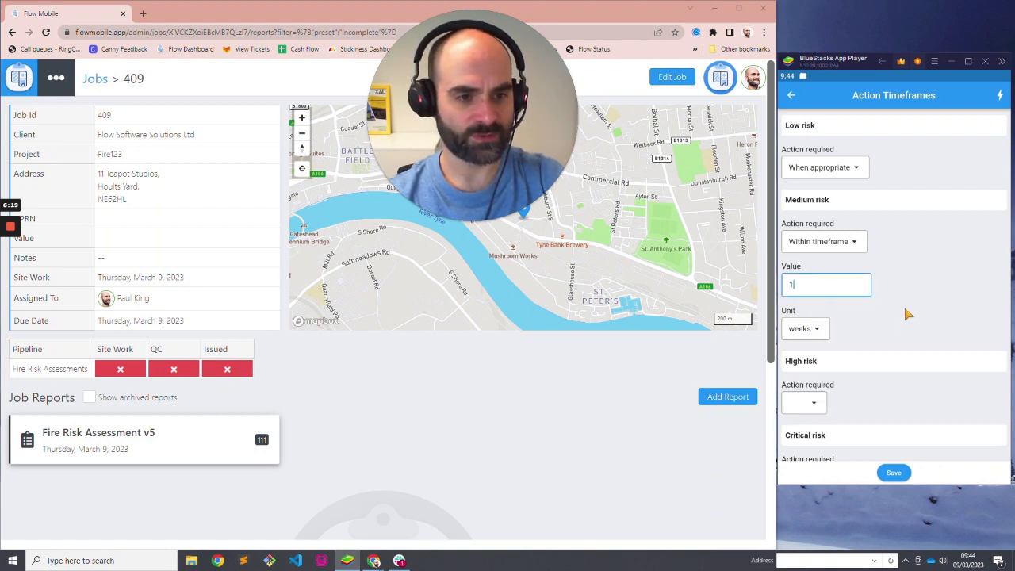
Set the High risk action required to "Within timeframe" with a value of 1 and the unit weeks
click(910, 343)
drag(910, 341, 906, 285)
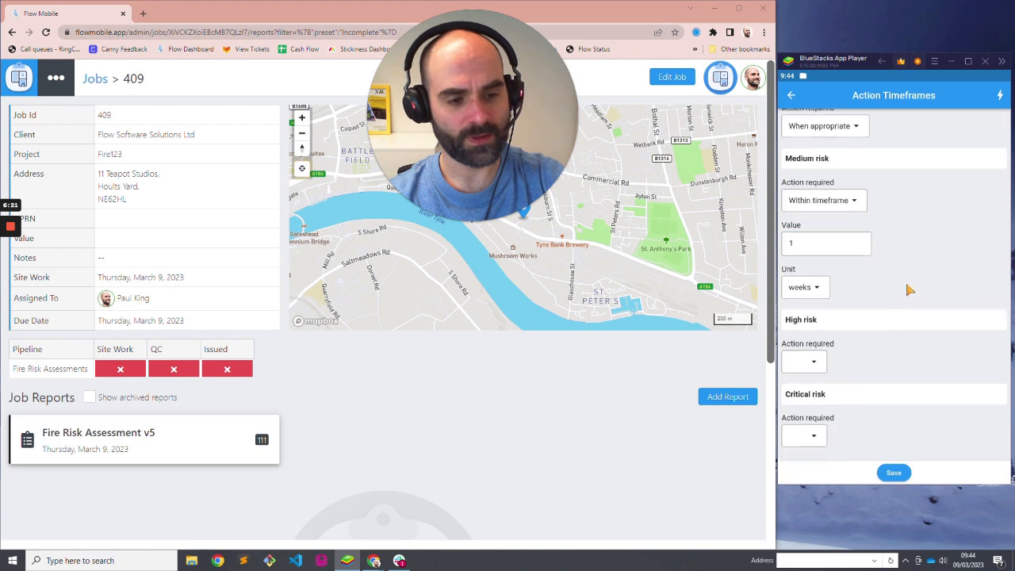
click(807, 357)
click(824, 409)
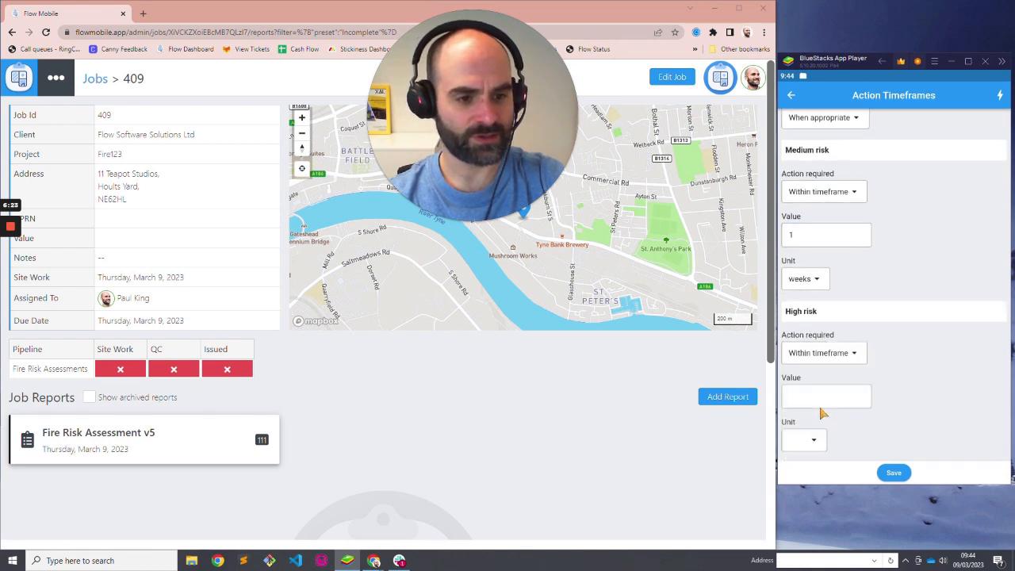
click(807, 400)
click(809, 443)
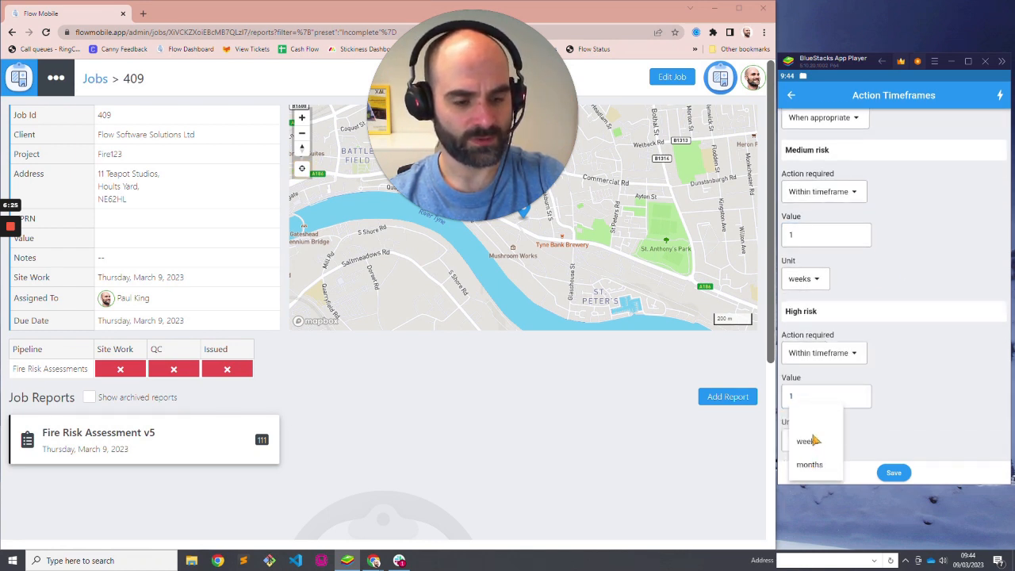
click(811, 441)
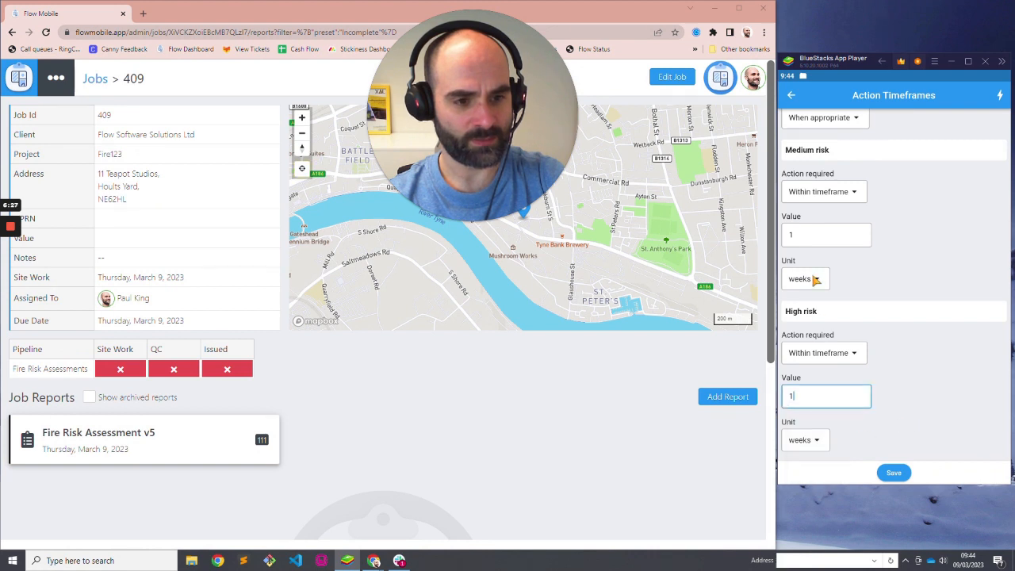
Change the Medium risk timeframe value to 2
click(794, 240)
key(BackSpace)
text(2)
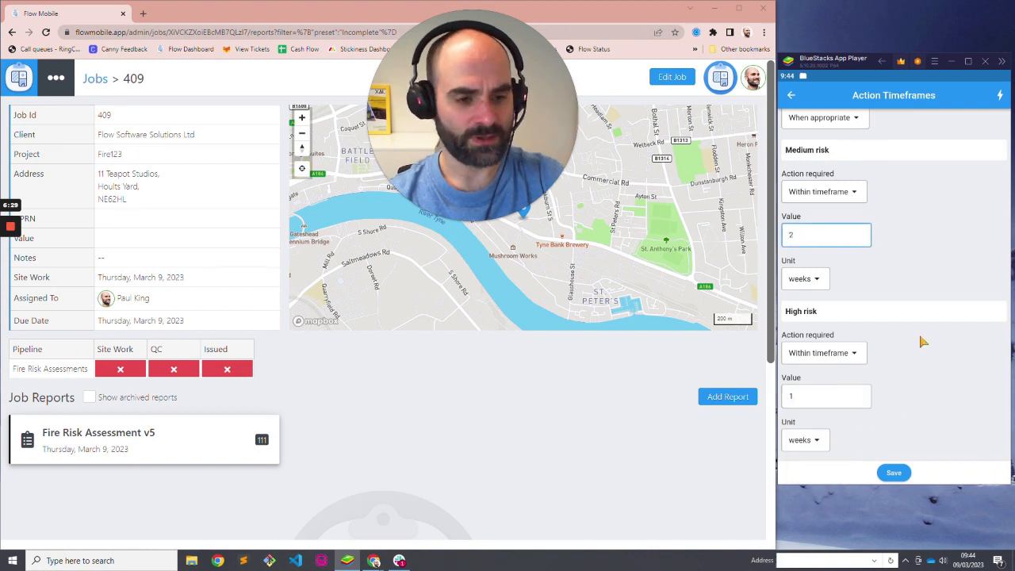
Set the Critical risk action required to "Immediately" and save the Action Timeframes section
scroll(920, 339, down, 2)
click(817, 418)
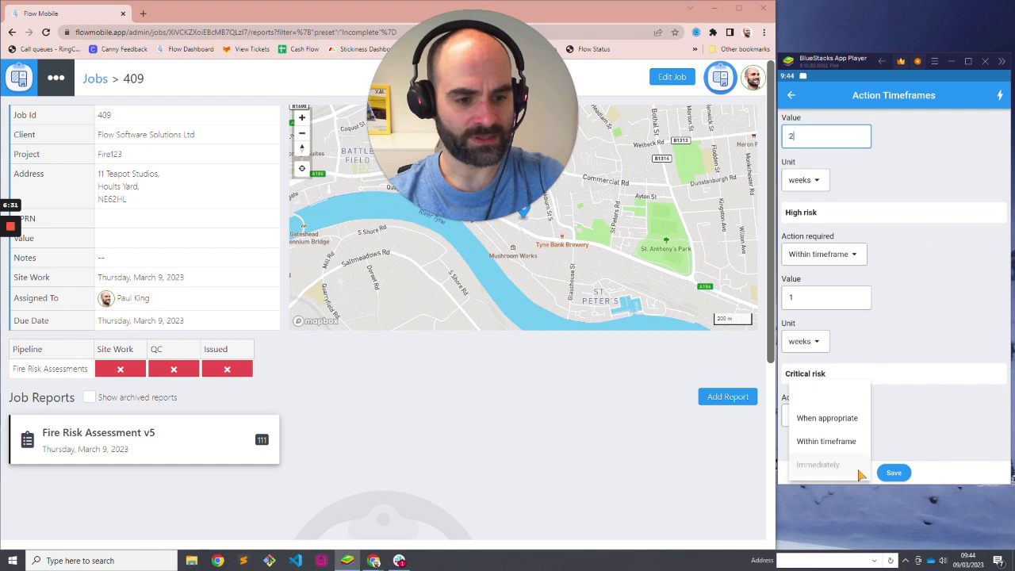
click(817, 464)
click(892, 474)
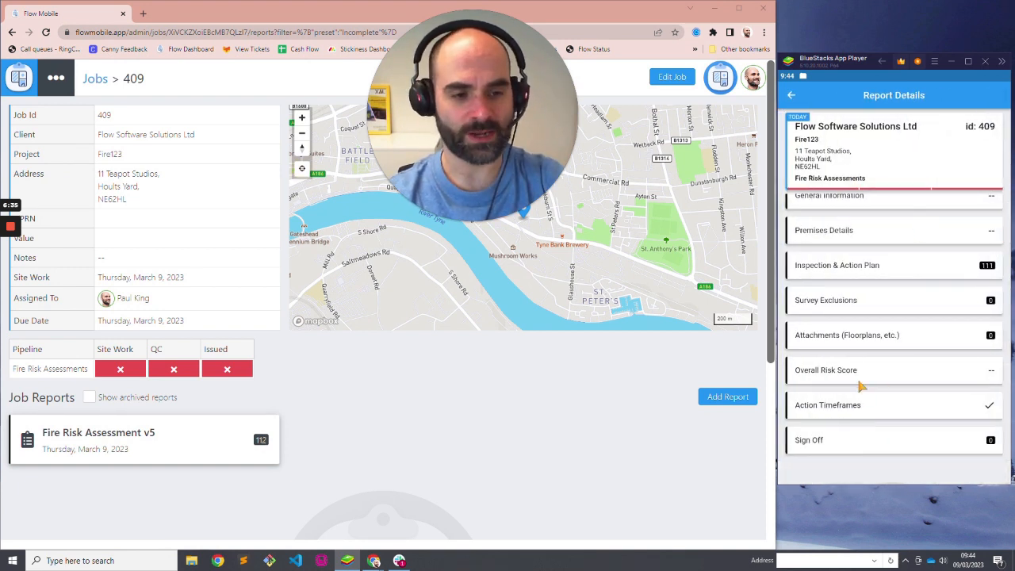
Reopen the saved Action Timeframes section and delete its entry
click(863, 408)
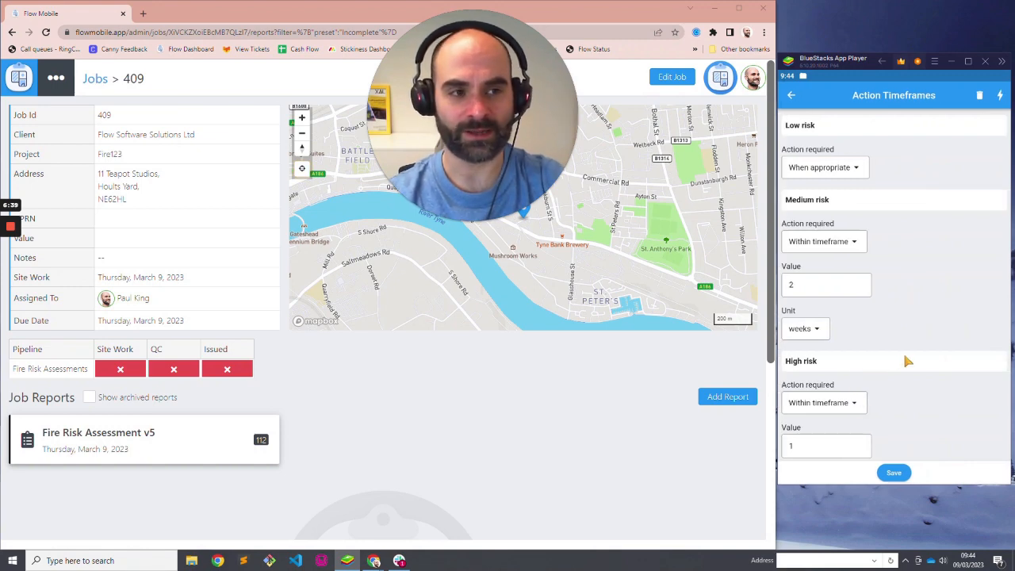
click(979, 94)
click(943, 297)
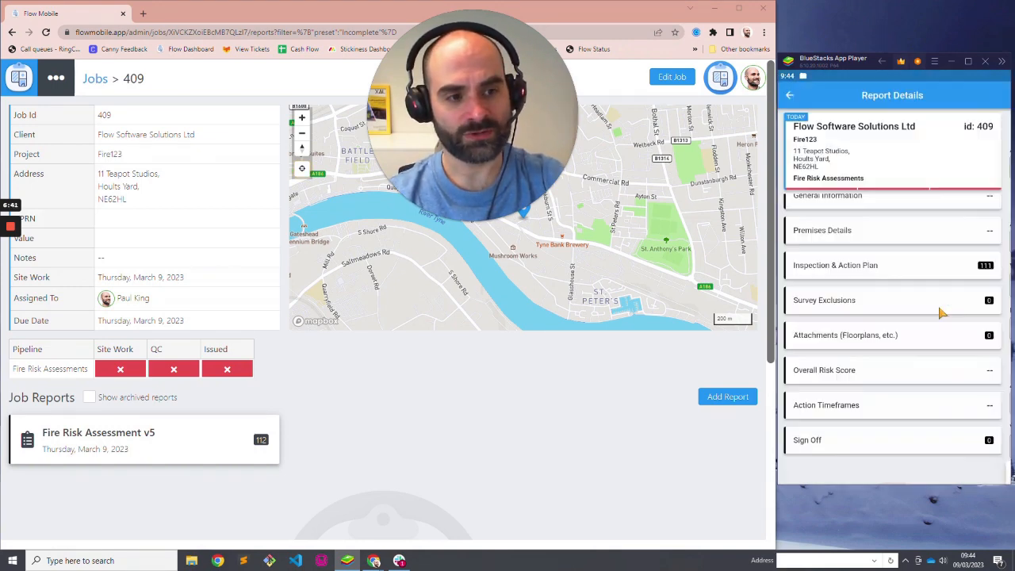
Try the "Default timeframes" Quick Fill in Action Timeframes, review the filled risk levels, and quit without saving
click(841, 409)
click(999, 97)
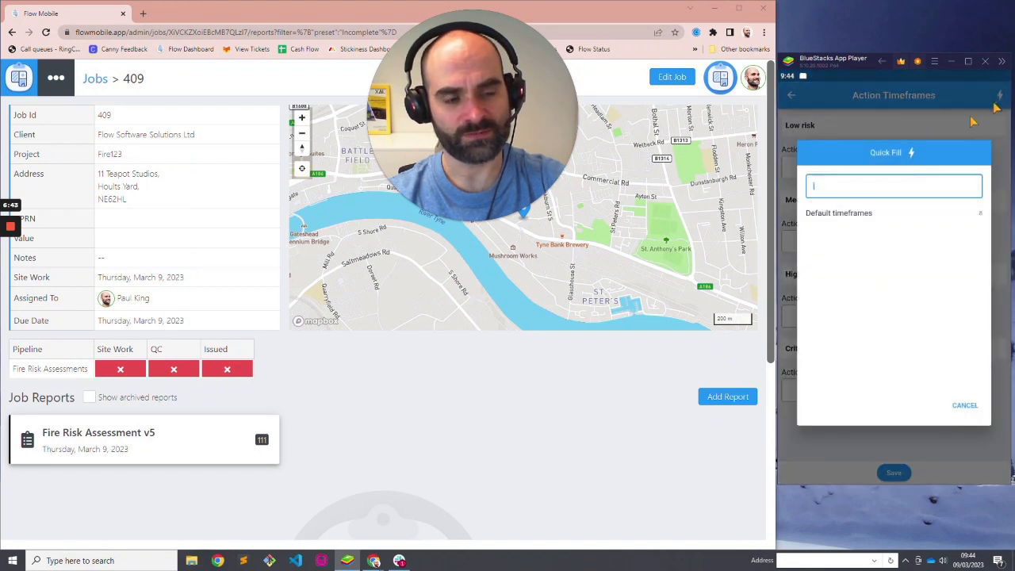
click(853, 215)
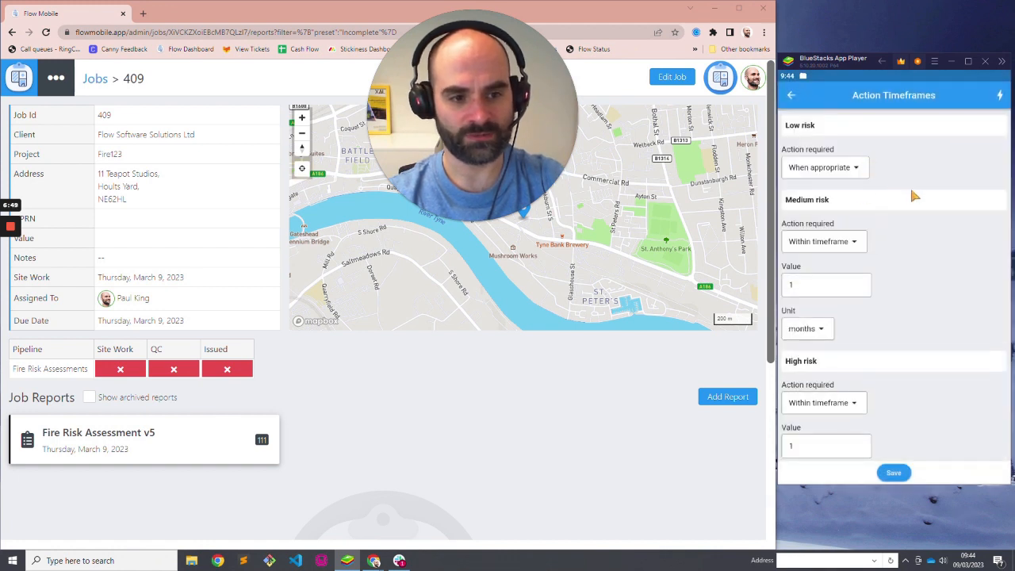
drag(914, 340, 917, 243)
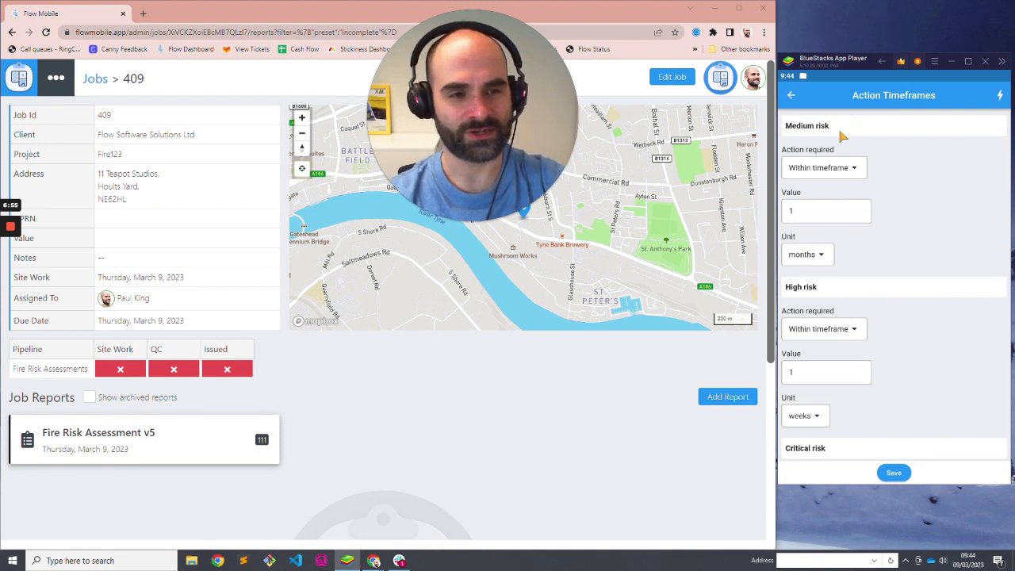
click(793, 95)
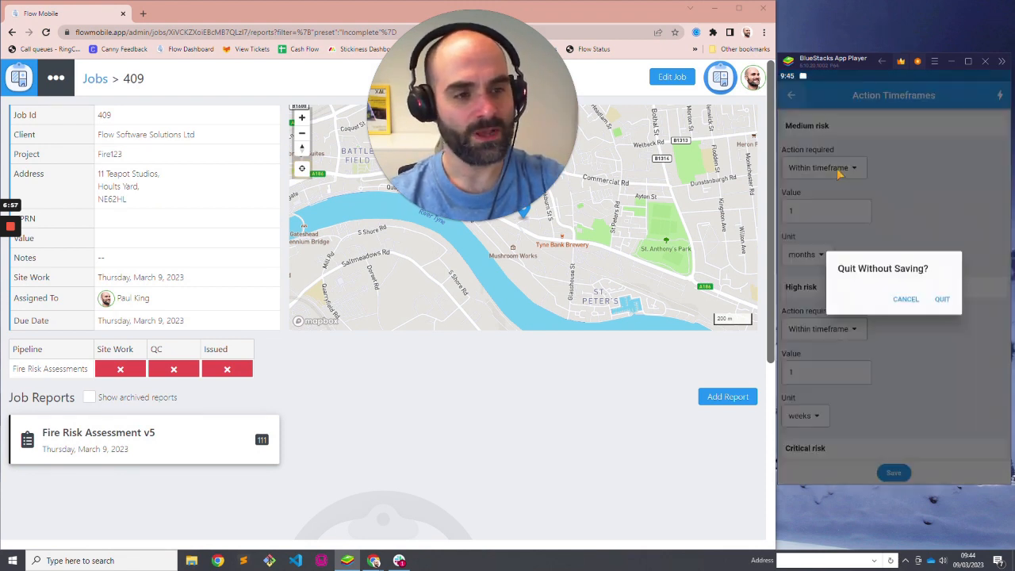
click(946, 305)
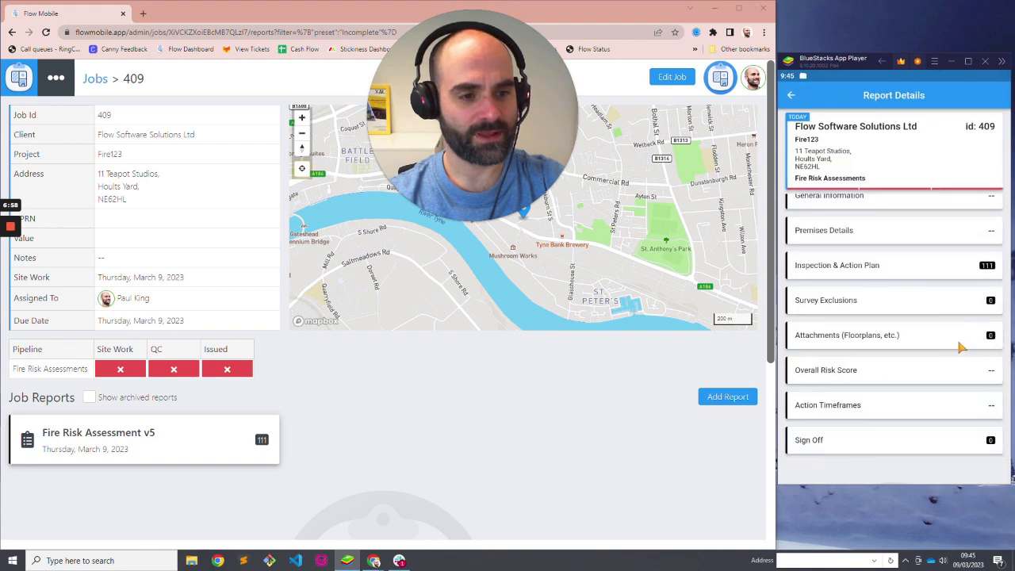
Switch to the browser, view the job's Fire Risk Assessment v5 report in the Fire Risk Assessment layout, and examine its list of data issues
click(165, 441)
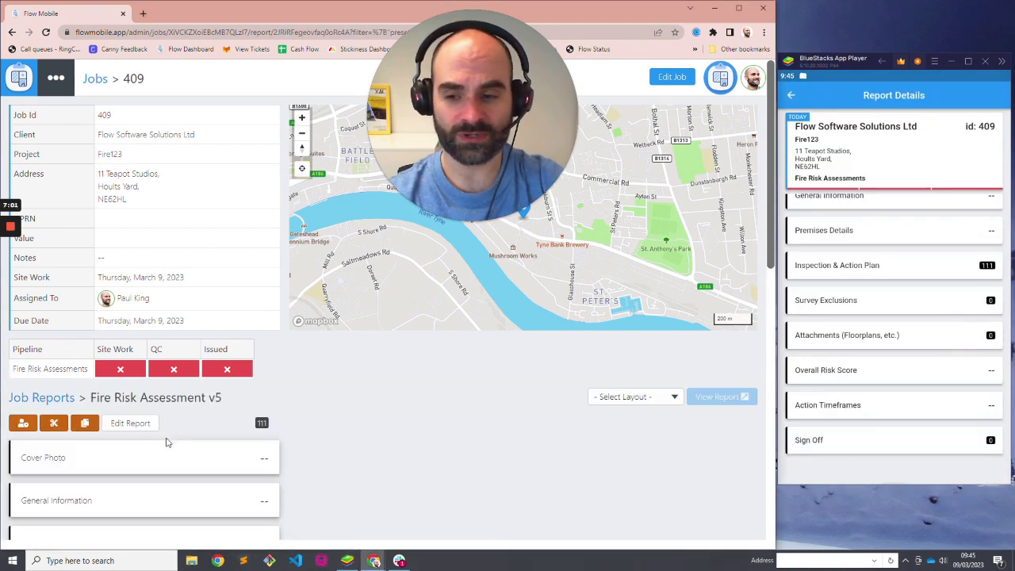
click(631, 399)
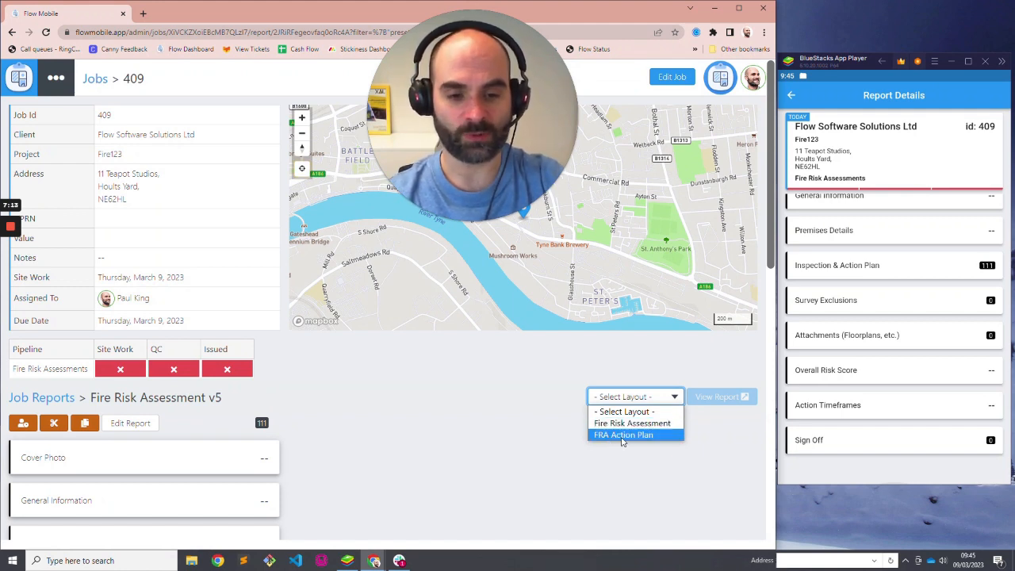
click(624, 426)
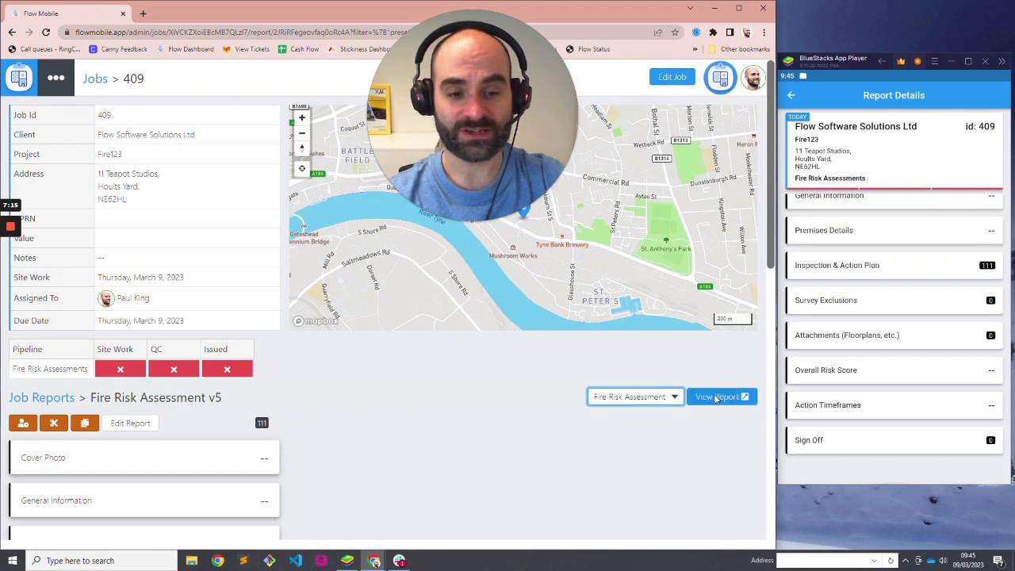
click(718, 399)
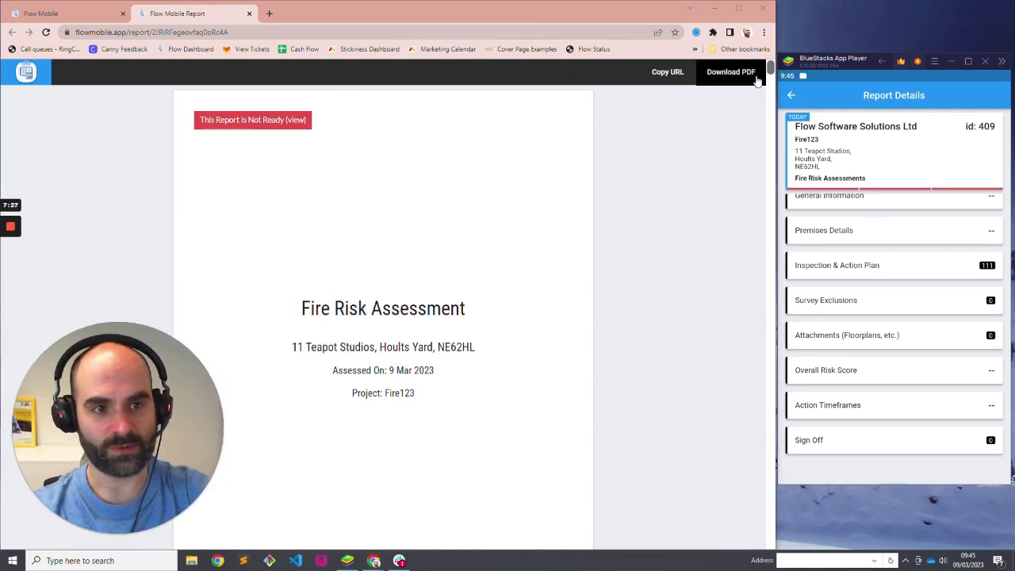
scroll(769, 88, down, 6)
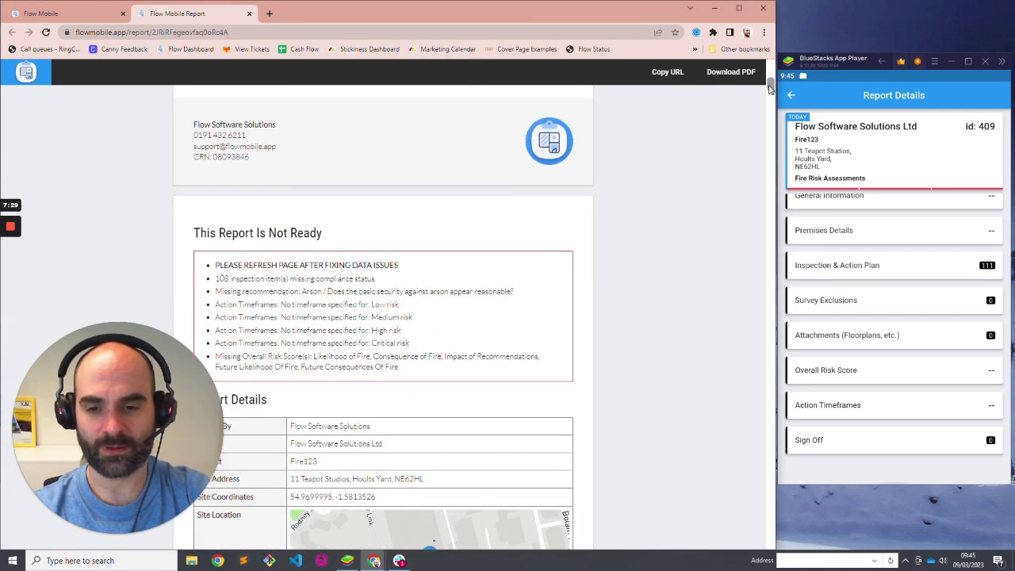
scroll(769, 89, down, 1)
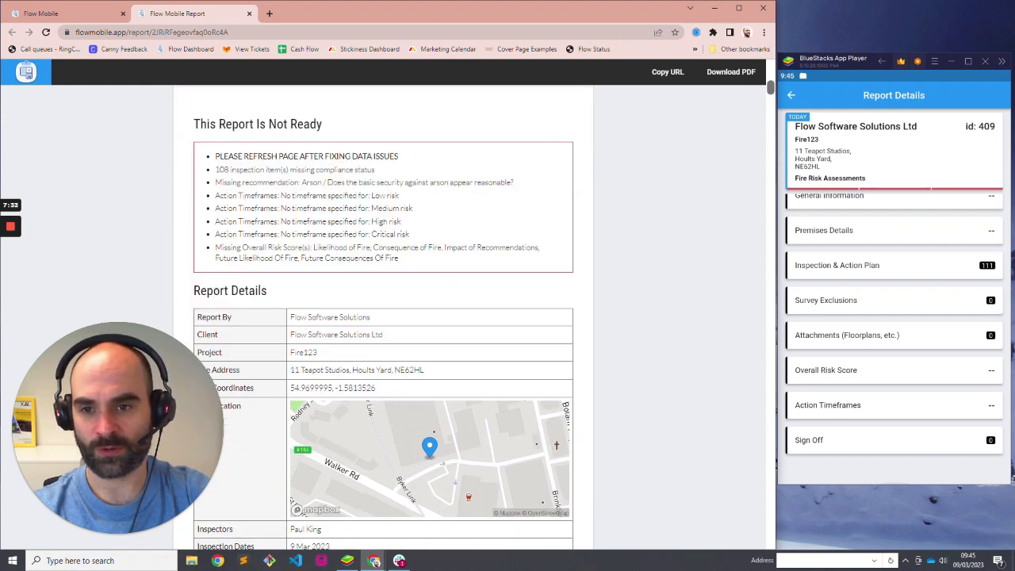
Back in the mobile app, fill the Action Timeframes section with the "Default timeframes" Quick Fill and save it
click(855, 413)
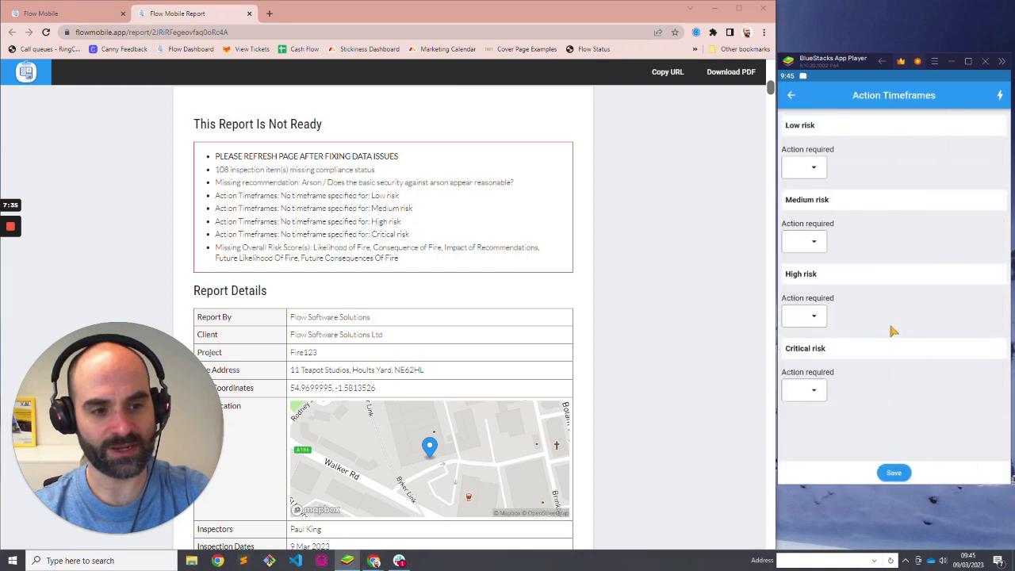
click(1000, 96)
click(841, 226)
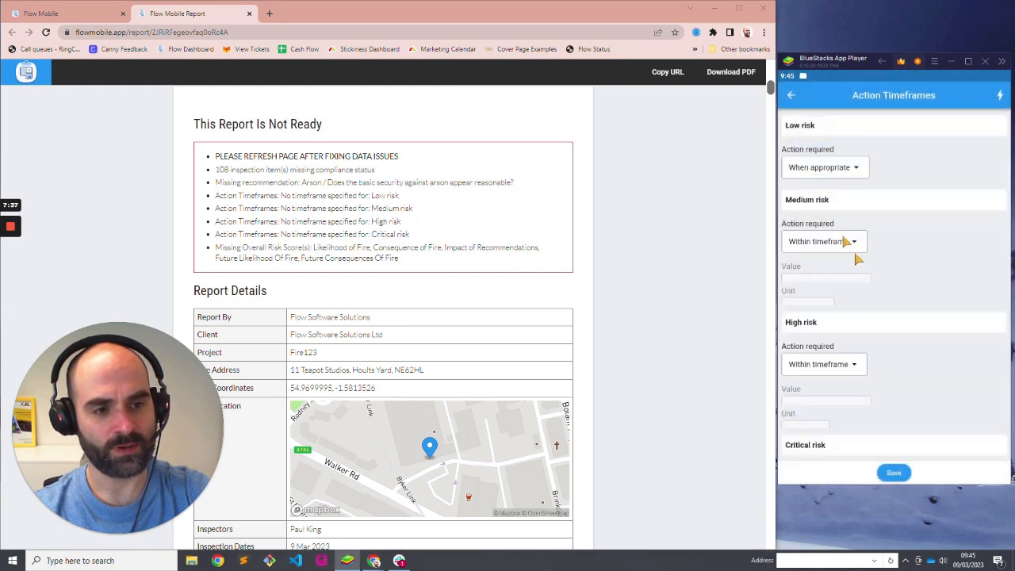
click(900, 473)
Refresh the report in the browser and check which data issues are still listed
click(46, 32)
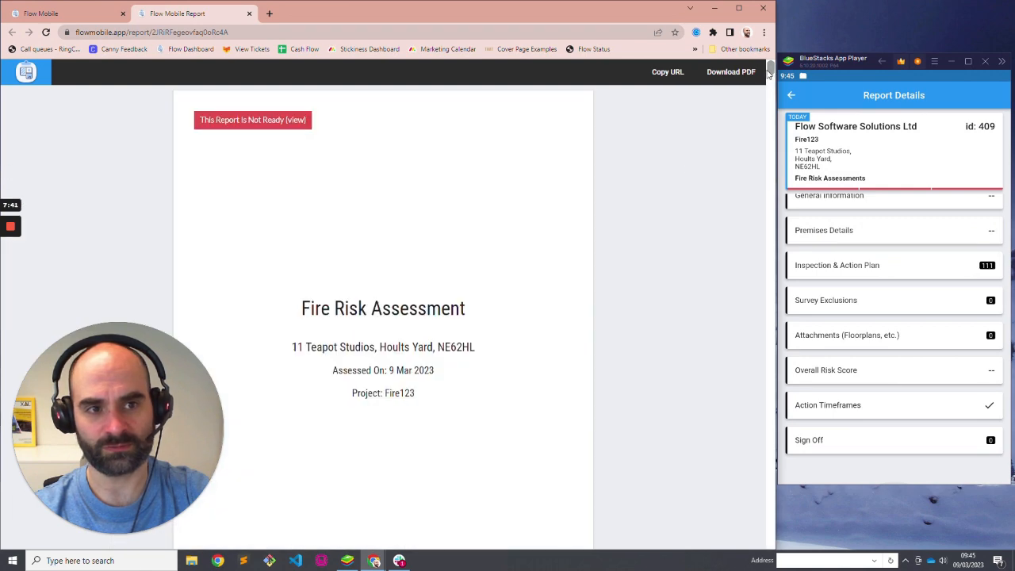
scroll(771, 79, down, 2)
mouse_move(770, 78)
mouse_down()
mouse_move(769, 100)
mouse_move(768, 91)
mouse_up()
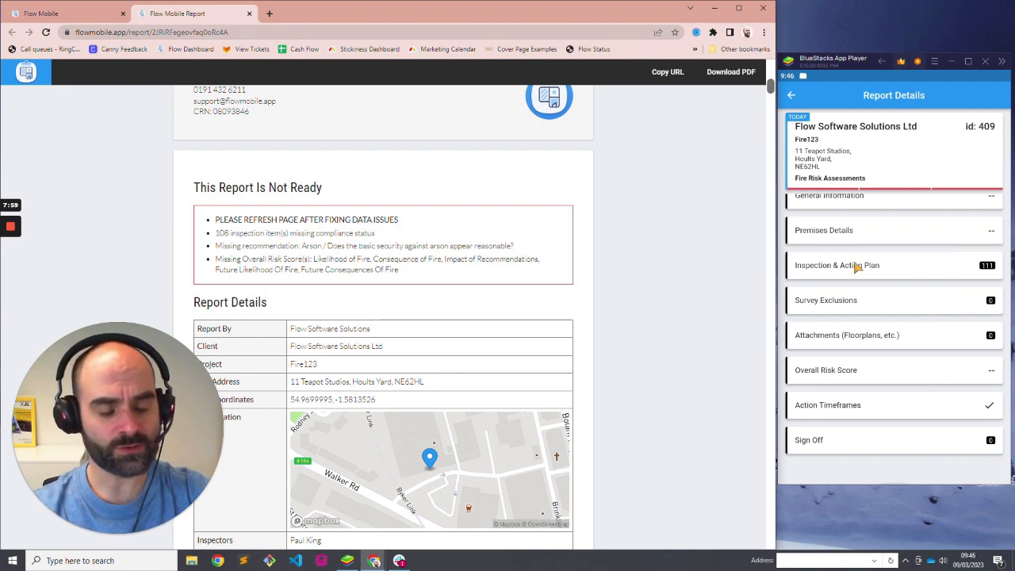
In the mobile app's Overall Risk Score, set Likelihood of Fire to Medium, Consequence of Fire to Moderate Harm and Impact of Recommendations to Slight
click(862, 376)
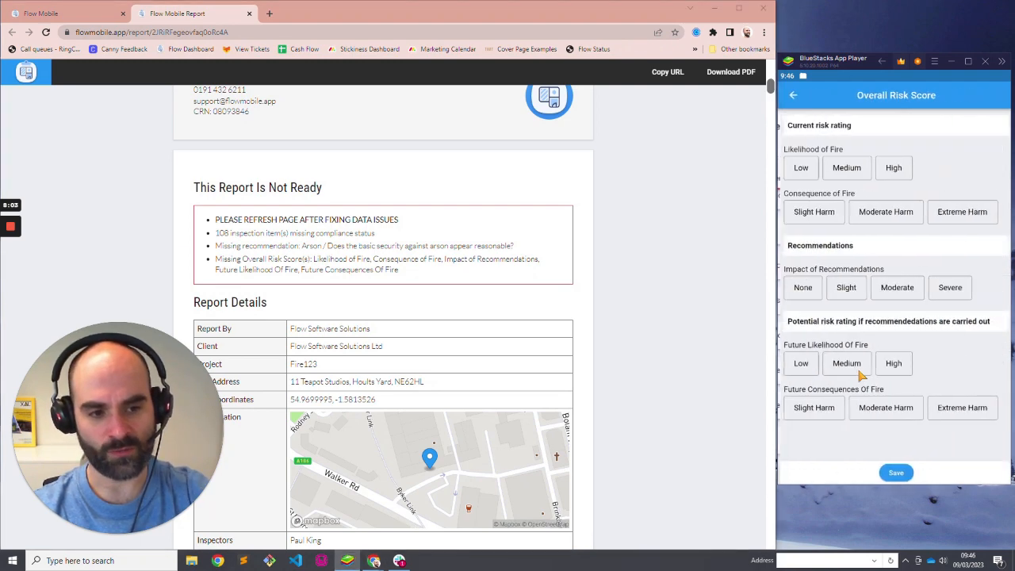
click(834, 175)
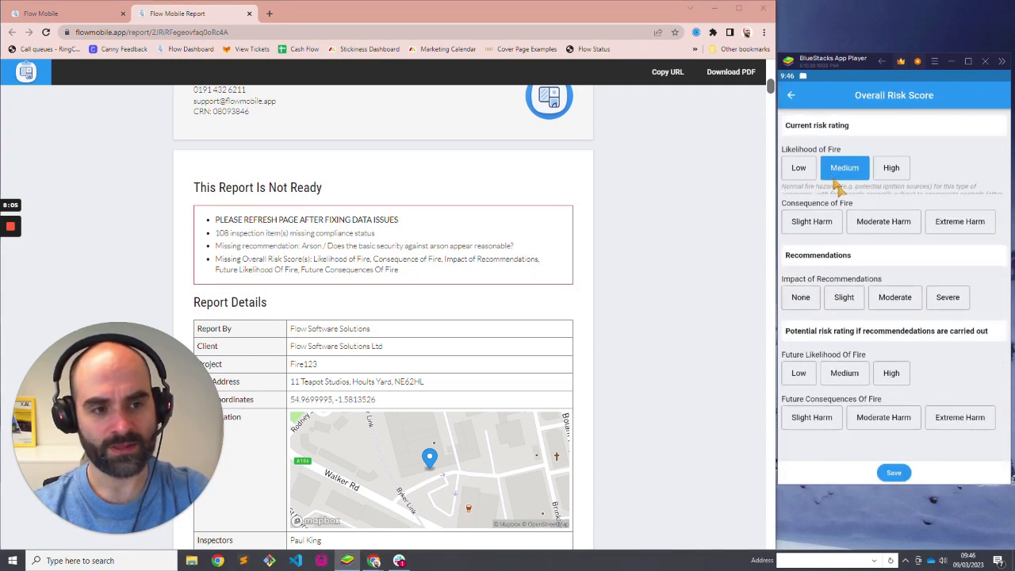
click(890, 240)
click(846, 339)
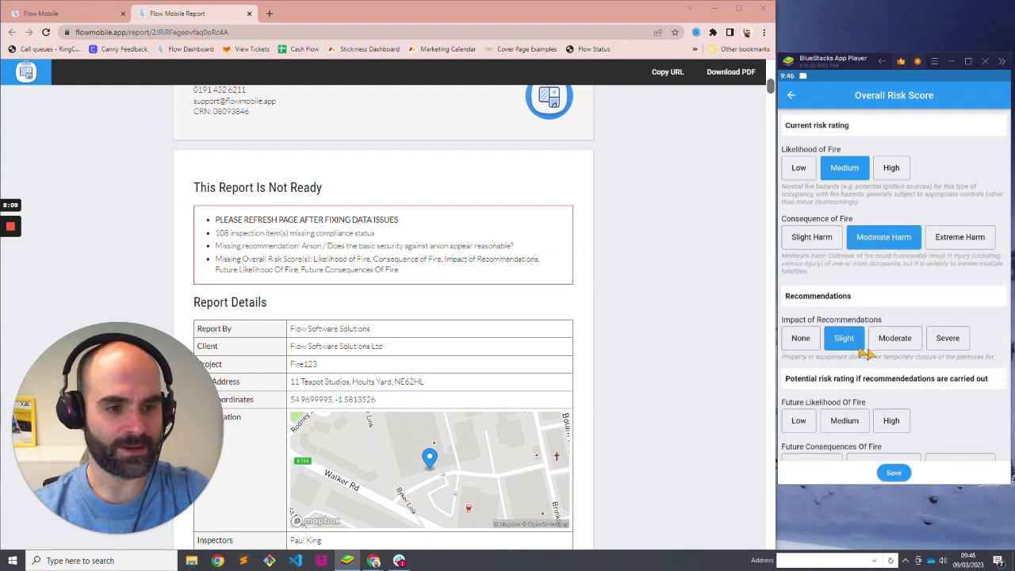
Set Future Likelihood Of Fire to Medium and Future Consequences Of Fire to Moderate Harm, and save the Overall Risk Score
scroll(853, 349, down, 3)
click(856, 339)
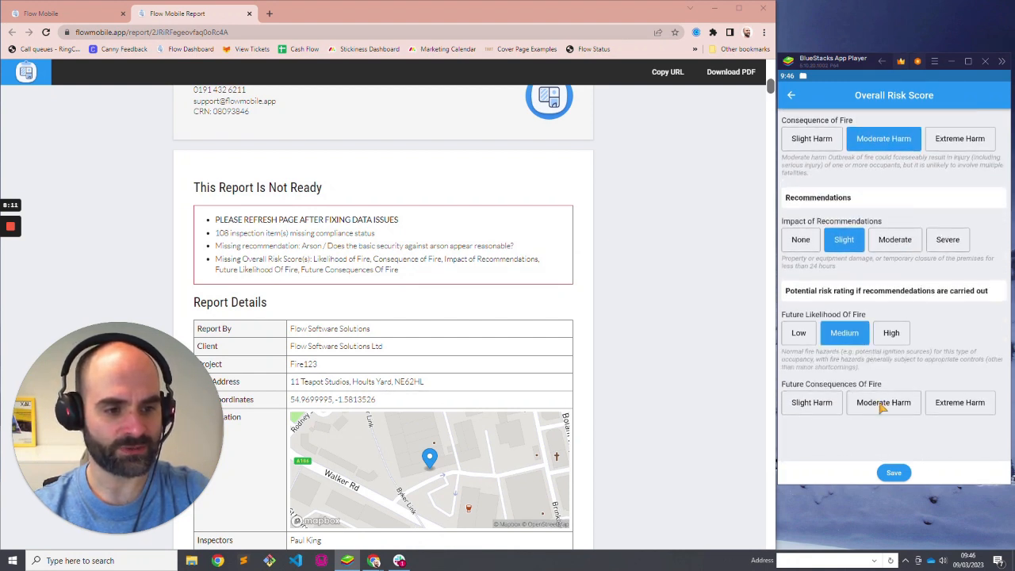
click(882, 406)
click(894, 473)
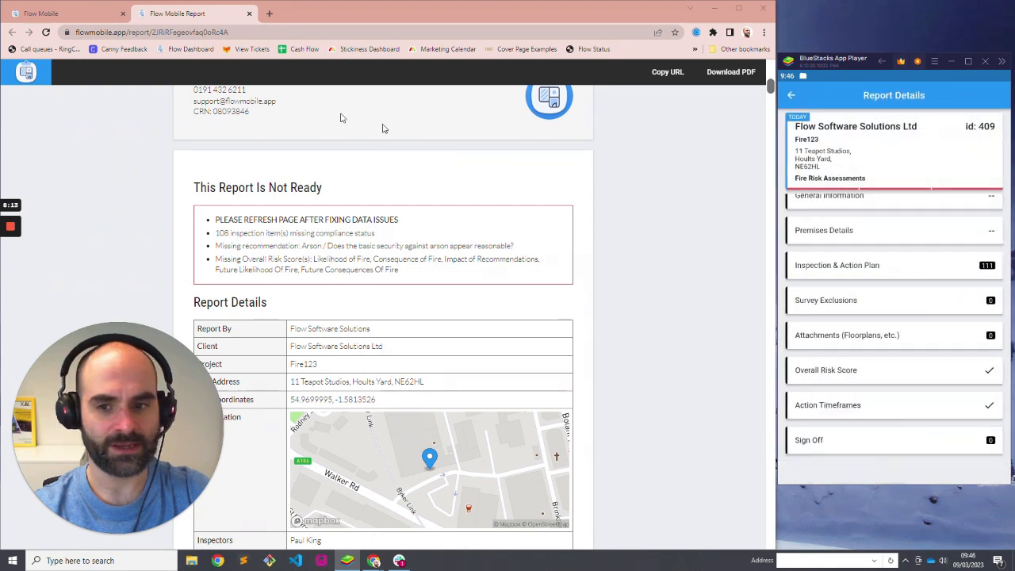
Refresh the browser report again and review its data issues following the Overall Risk Score entry
click(46, 32)
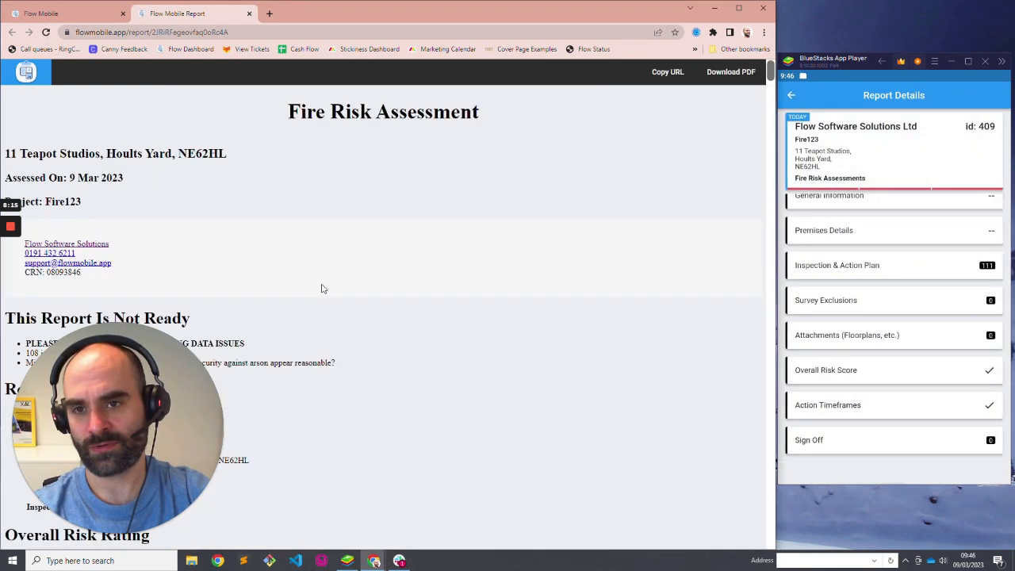
scroll(392, 245, down, 8)
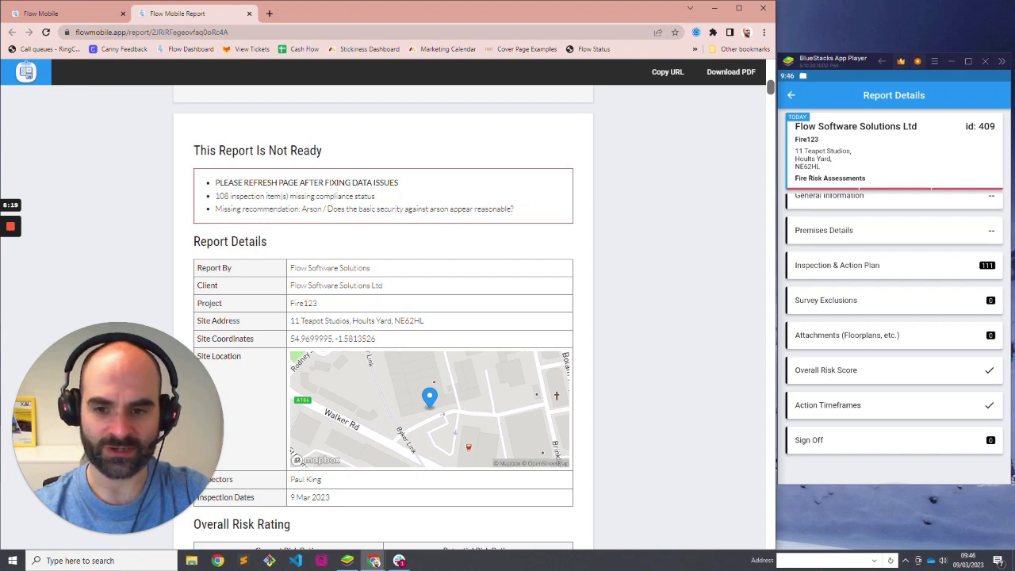
Check the report's overall risk rating and recommendation totals, and in the mobile app save the Arson item "Bins too close to the building" with High priority
scroll(303, 249, down, 4)
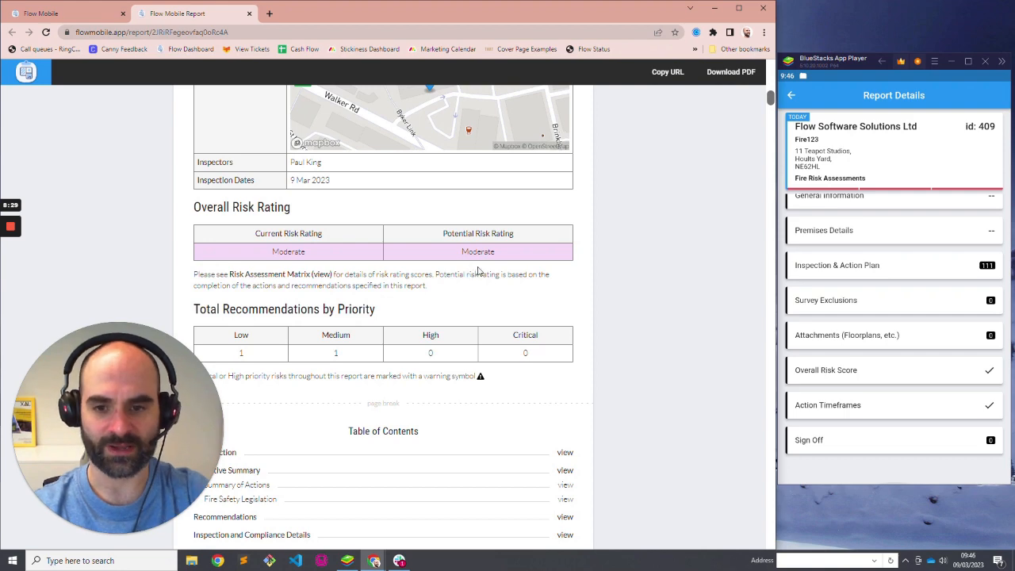
scroll(478, 271, down, 2)
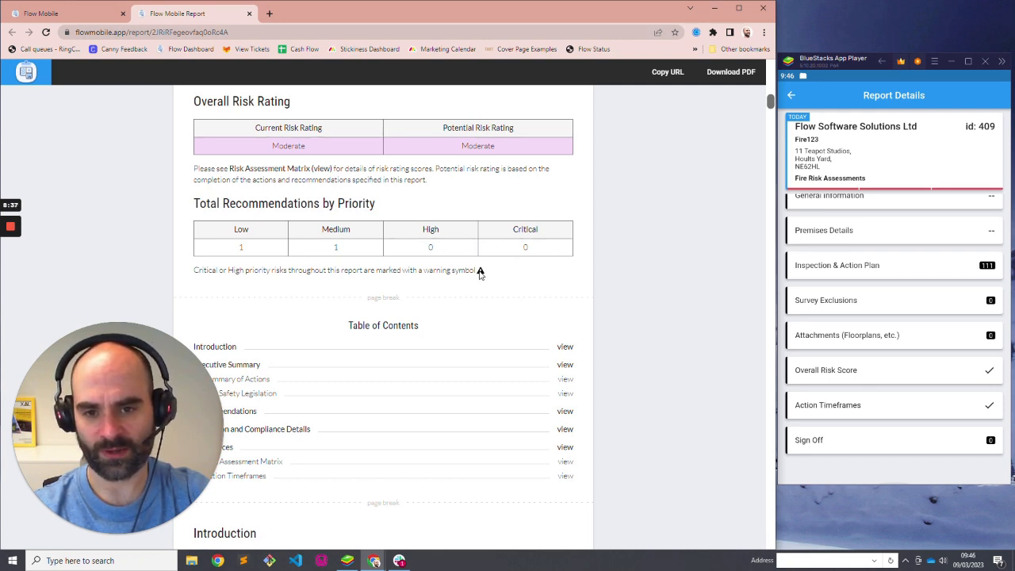
click(861, 269)
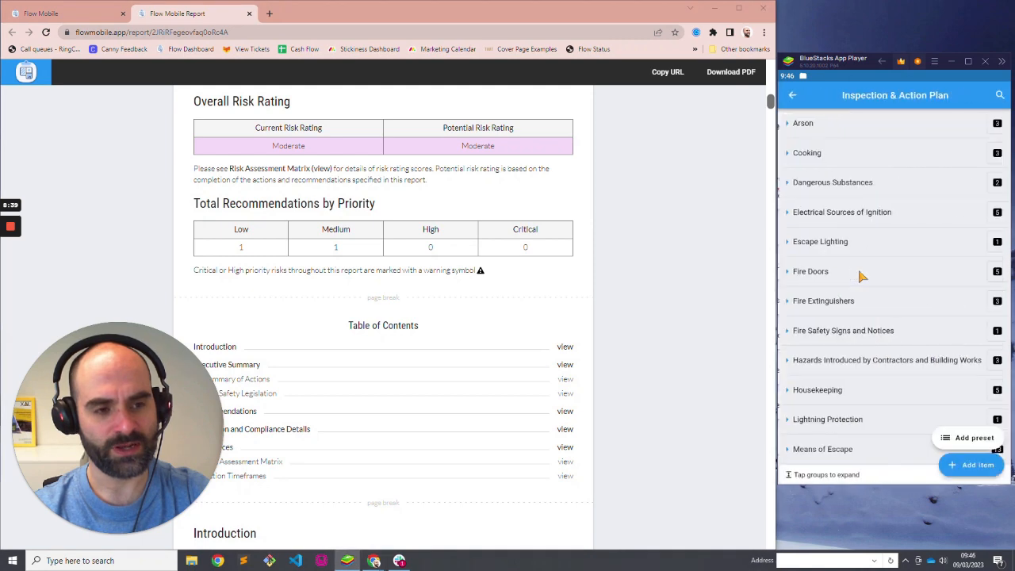
click(839, 132)
click(852, 182)
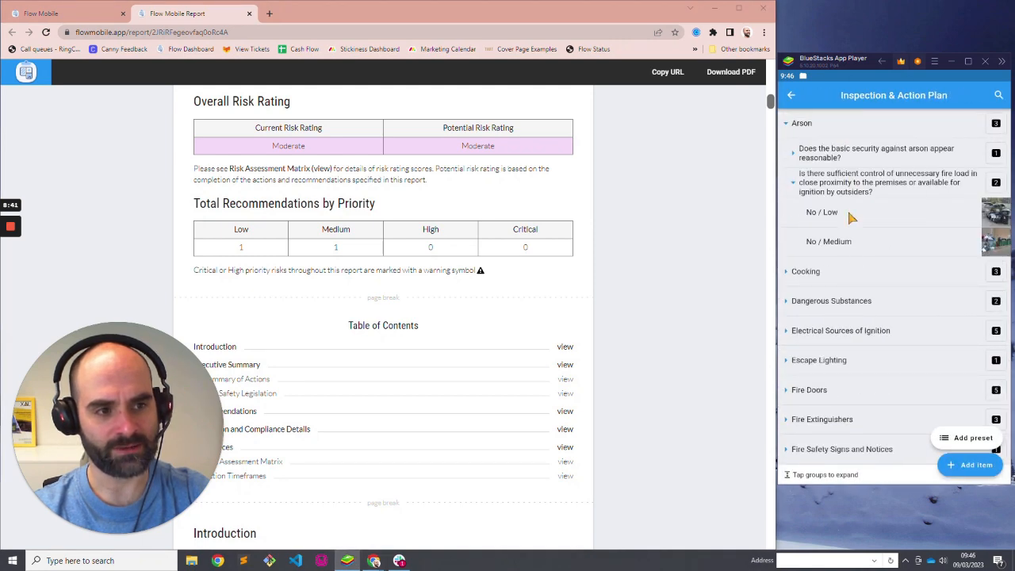
click(852, 243)
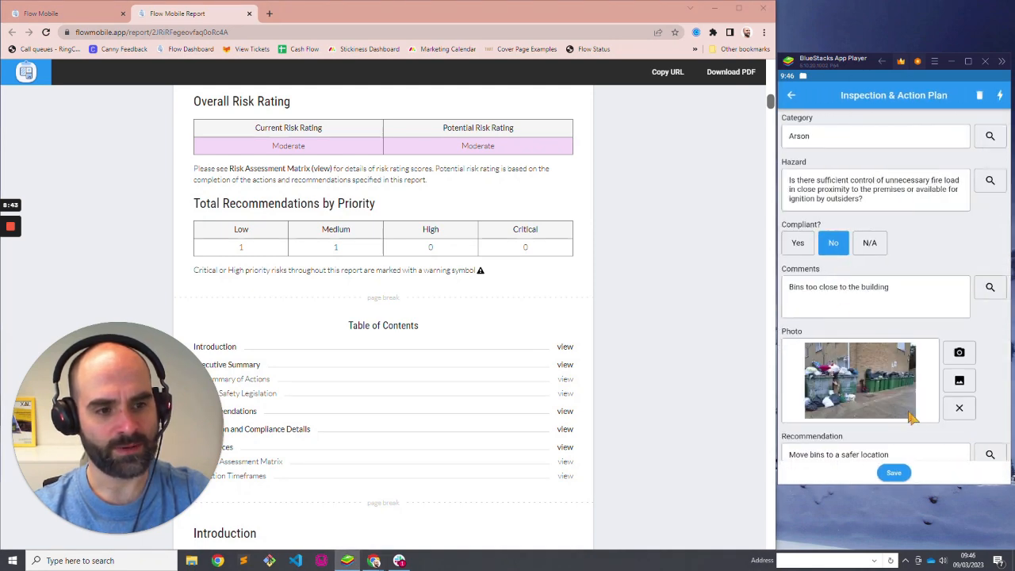
drag(914, 419, 924, 247)
click(892, 360)
click(894, 473)
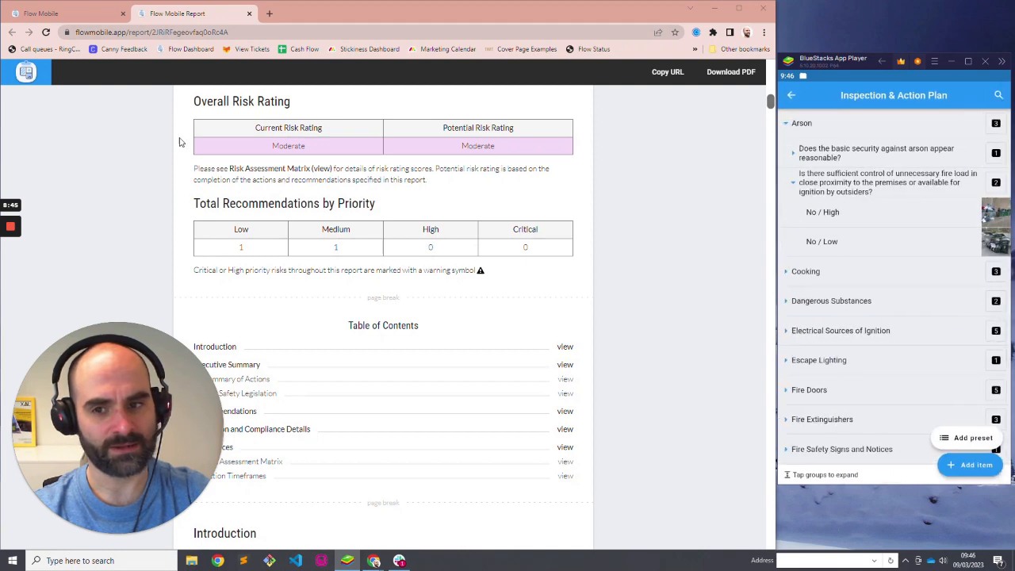
Refresh the browser report and review the recommendation totals by priority and the Arson row in the Summary of Actions
click(46, 33)
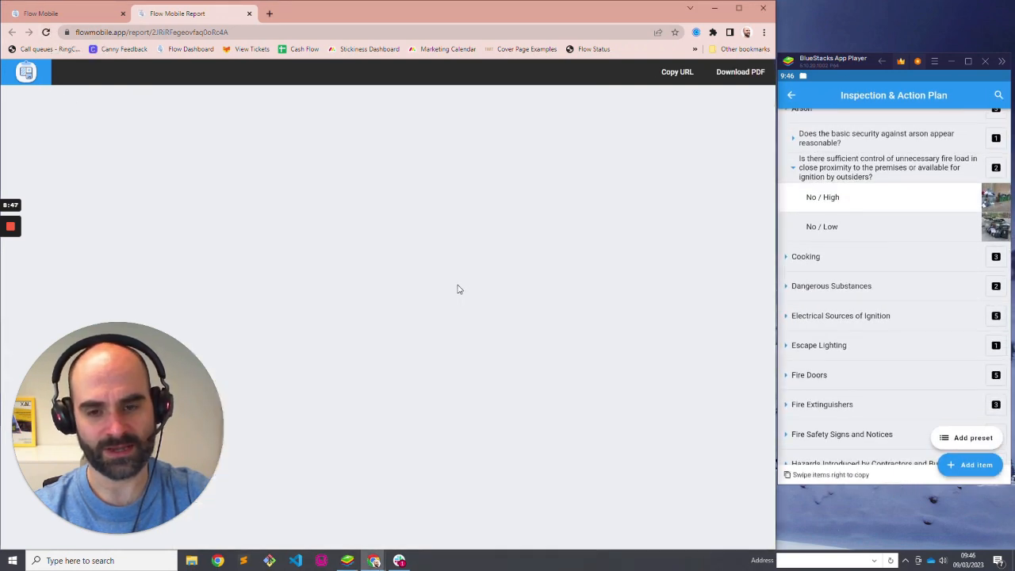
scroll(476, 277, down, 10)
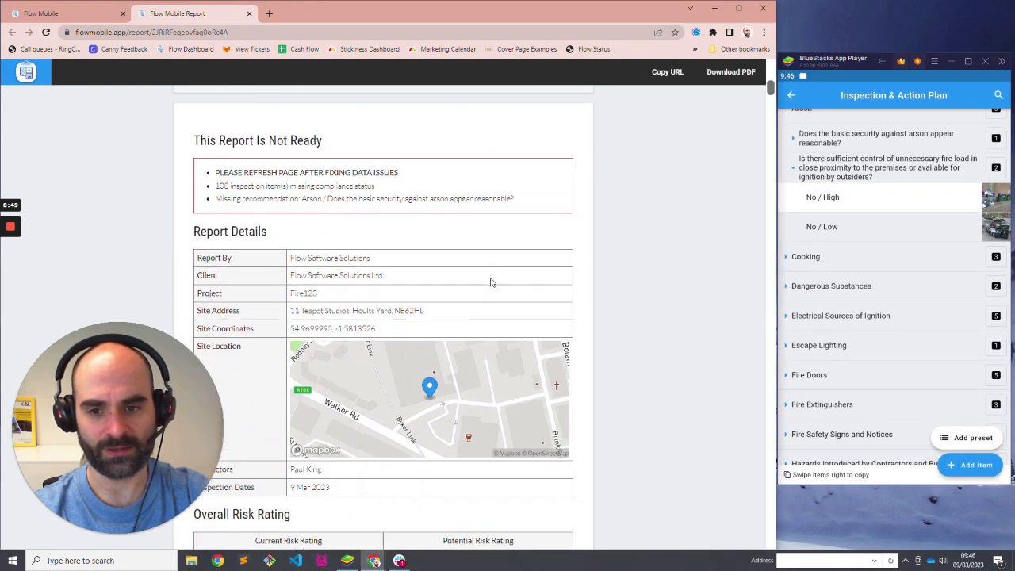
scroll(492, 274, down, 1)
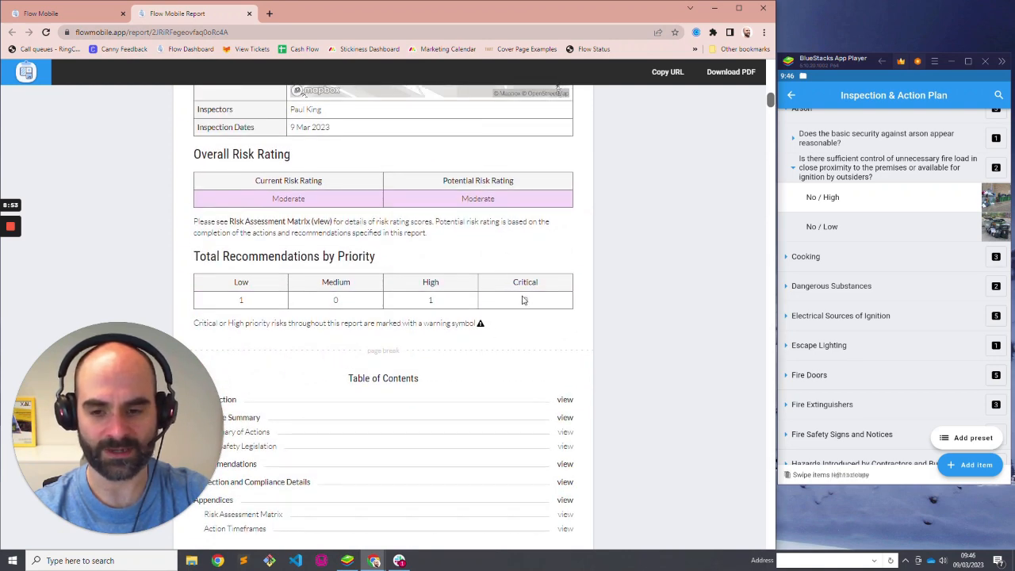
scroll(488, 328, down, 6)
scroll(552, 287, down, 2)
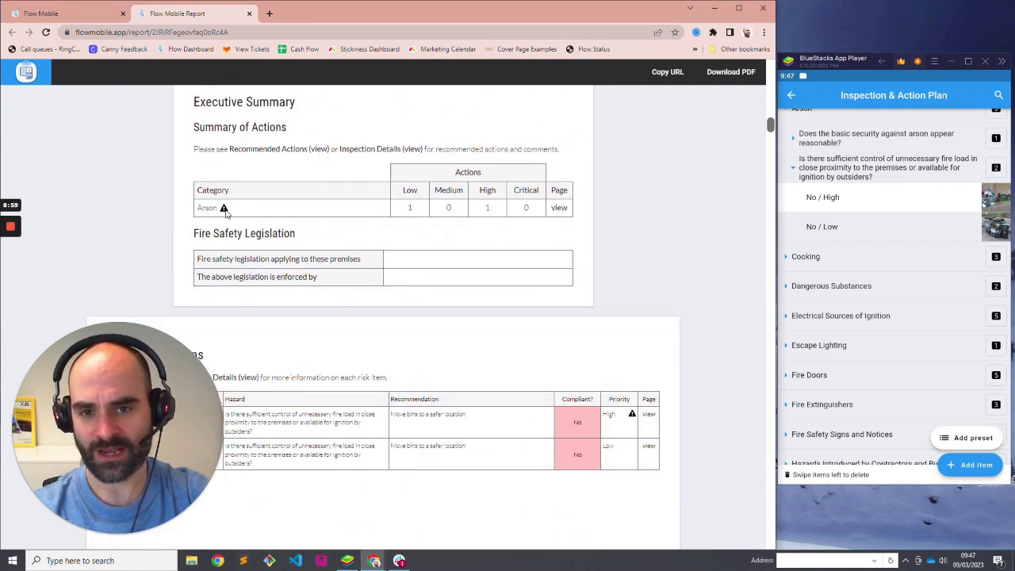
double_click(487, 208)
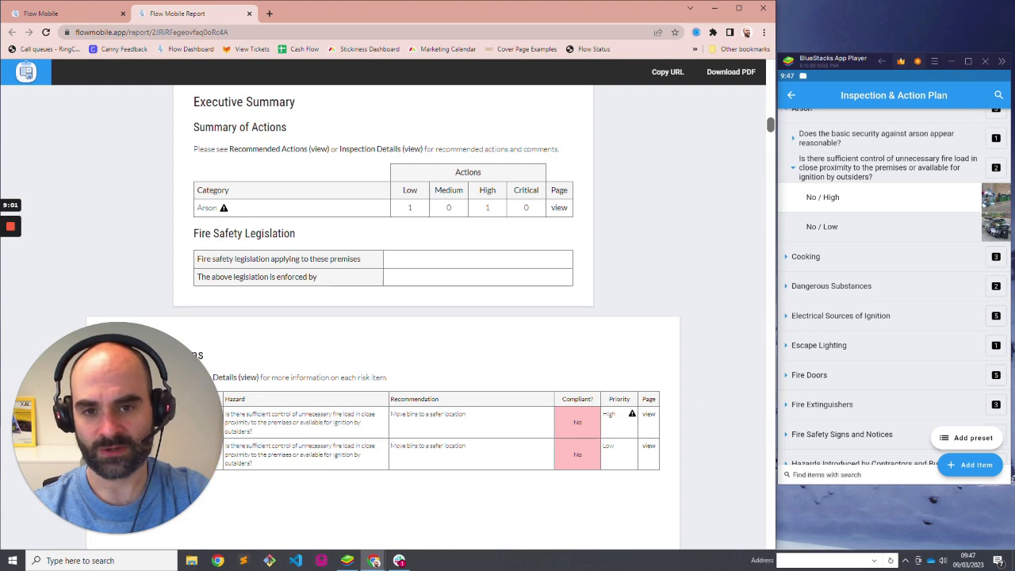
click(225, 211)
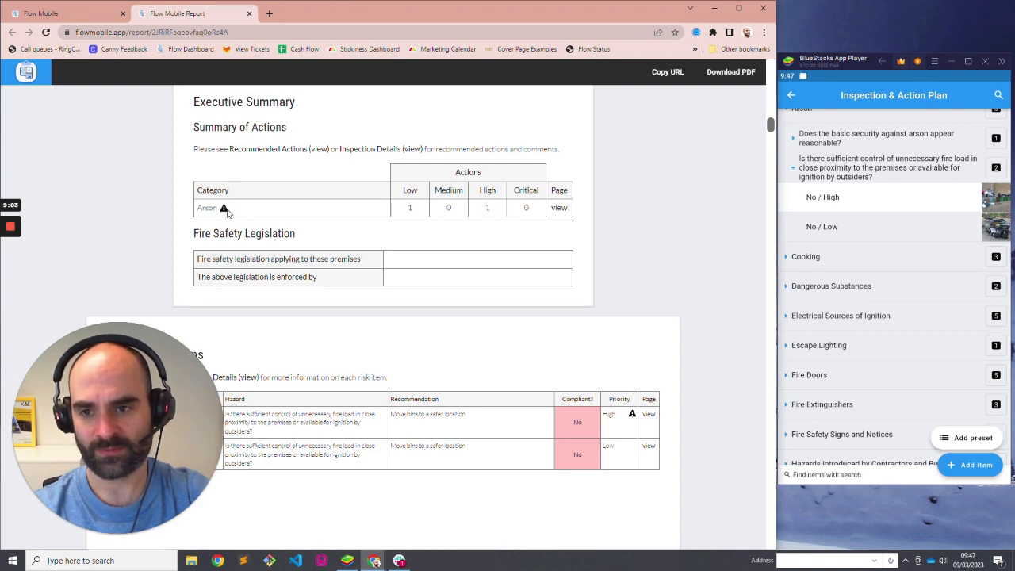
Review the Recommendations table and follow the High-priority Arson entry's page link to its inspection details
scroll(442, 258, down, 2)
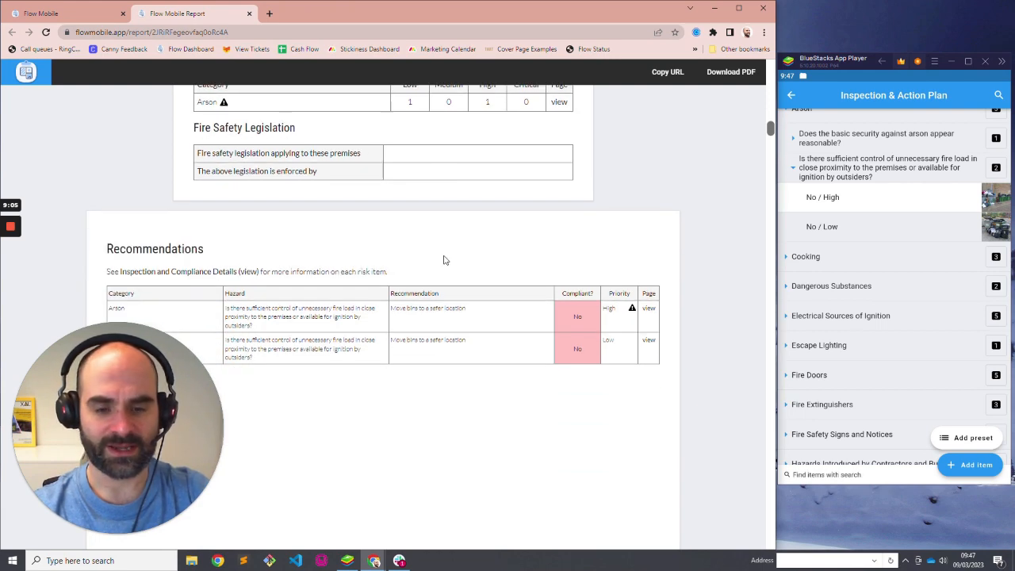
scroll(475, 220, down, 1)
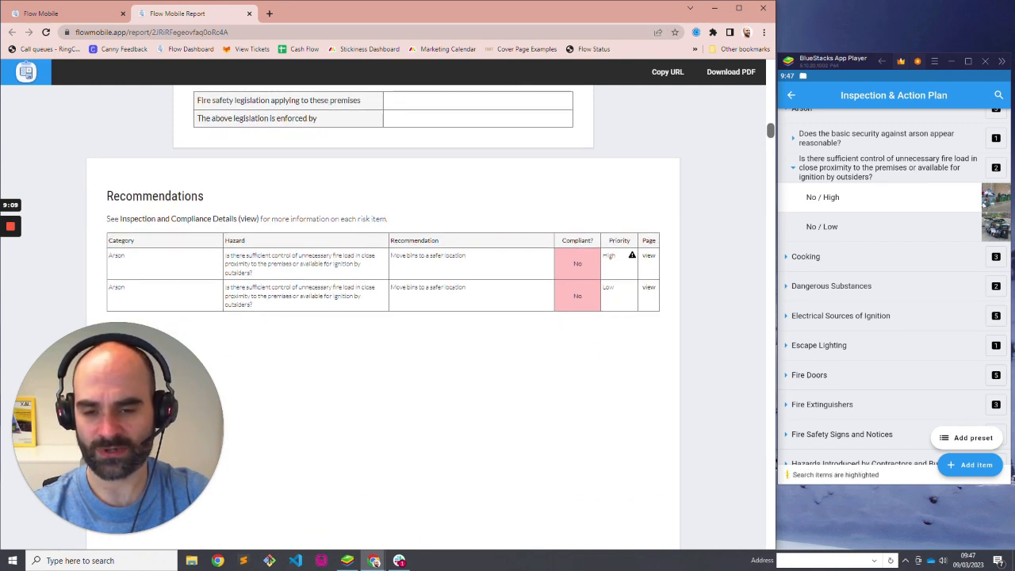
drag(390, 258, 505, 275)
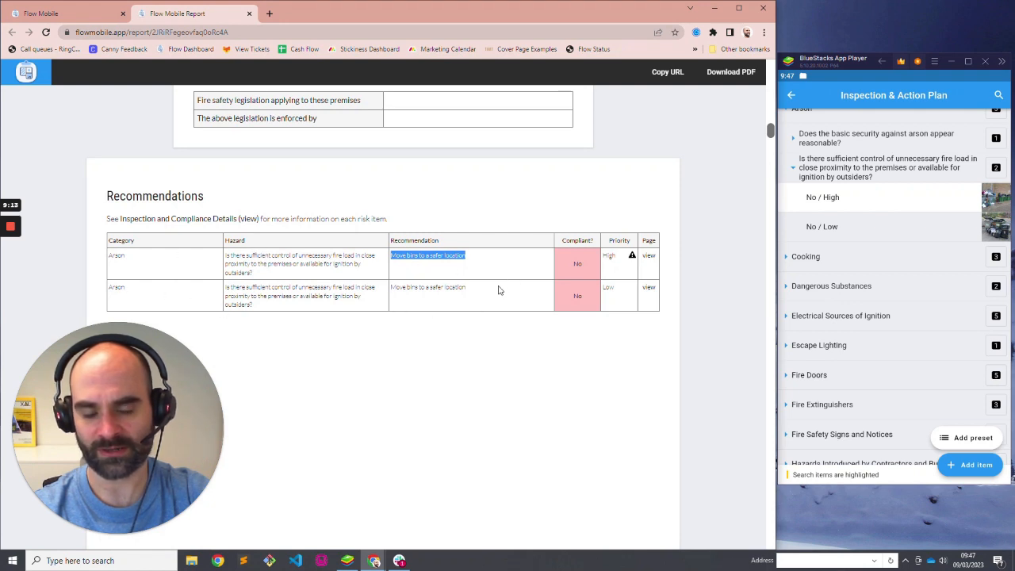
click(649, 261)
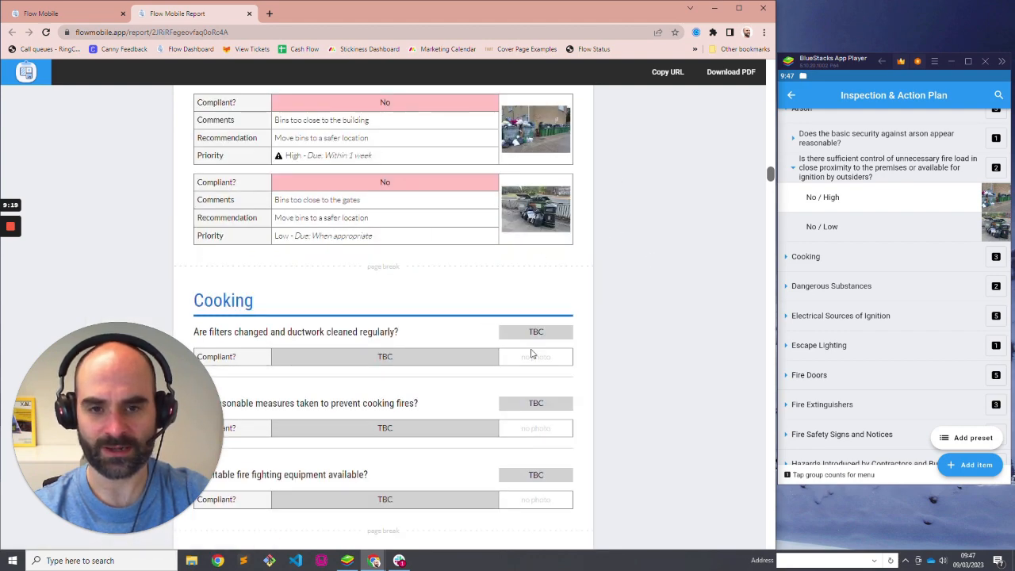
Examine the Arson section's two hazards, comparing the overall compliance status with the status of each individual item
scroll(530, 349, up, 1)
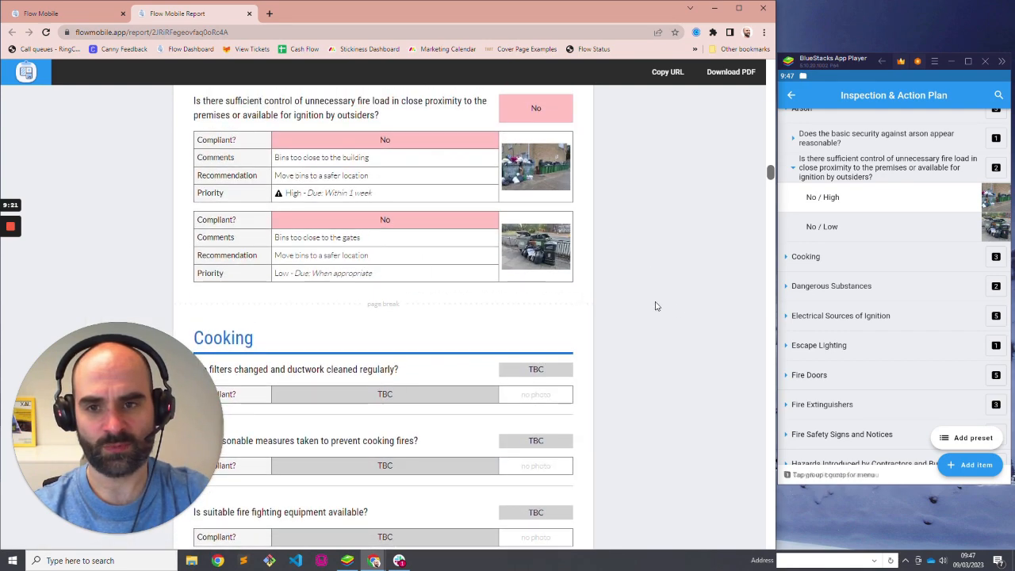
scroll(760, 204, up, 1)
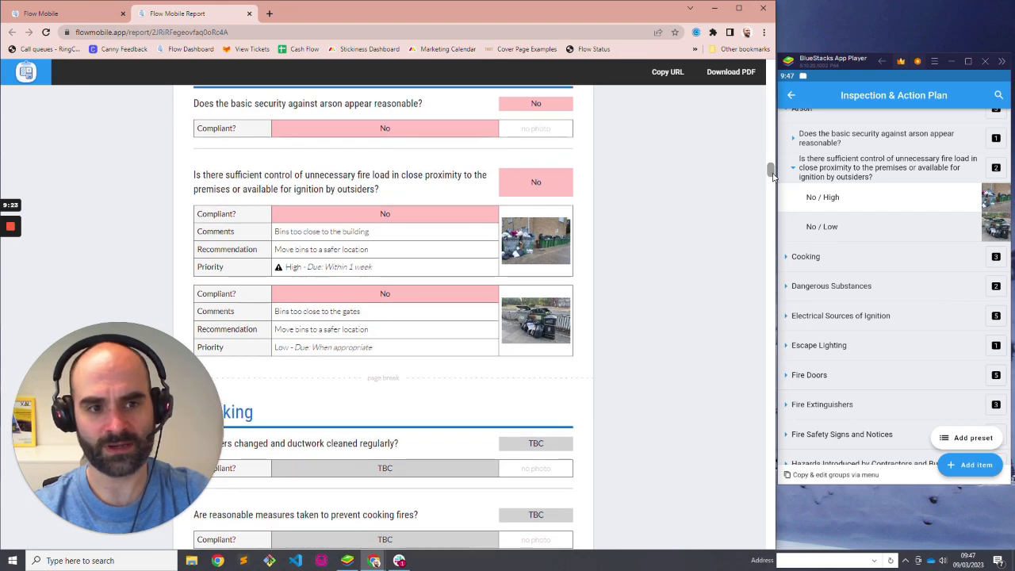
scroll(771, 171, up, 3)
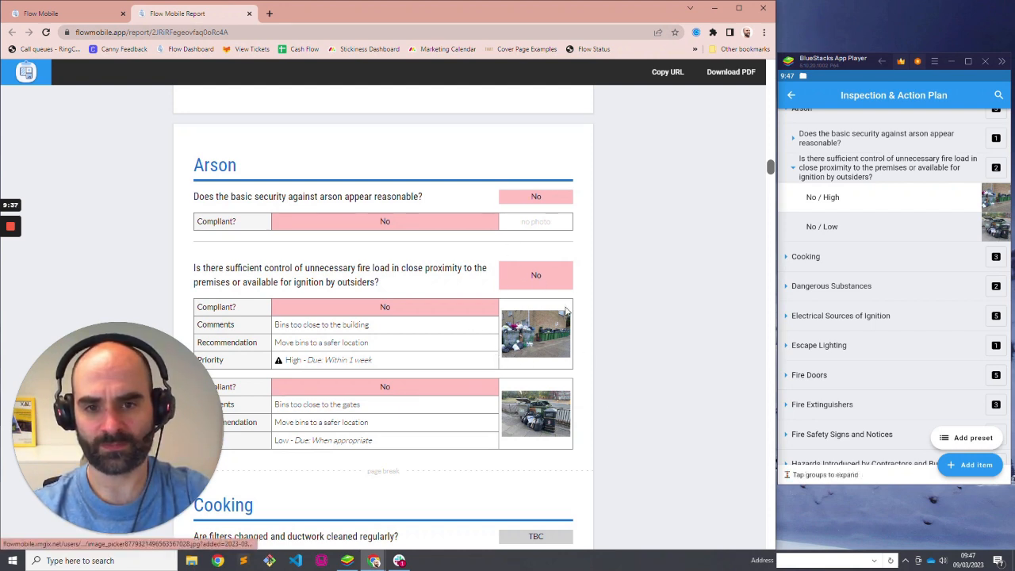
scroll(569, 286, down, 1)
drag(524, 226, 554, 228)
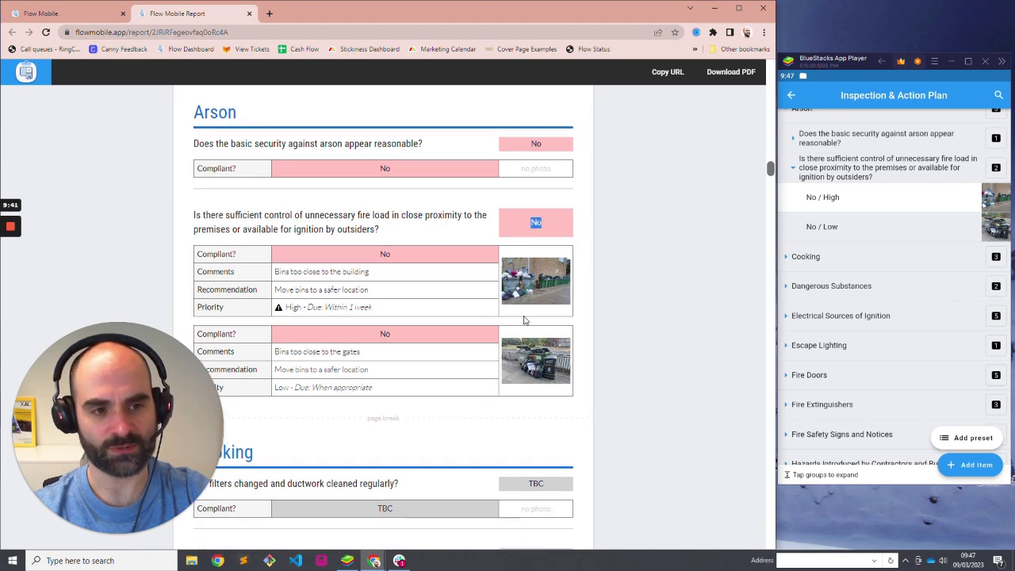
In the mobile app, set Compliant to Yes for the Arson item "Bins too close to the building" and save it
click(893, 208)
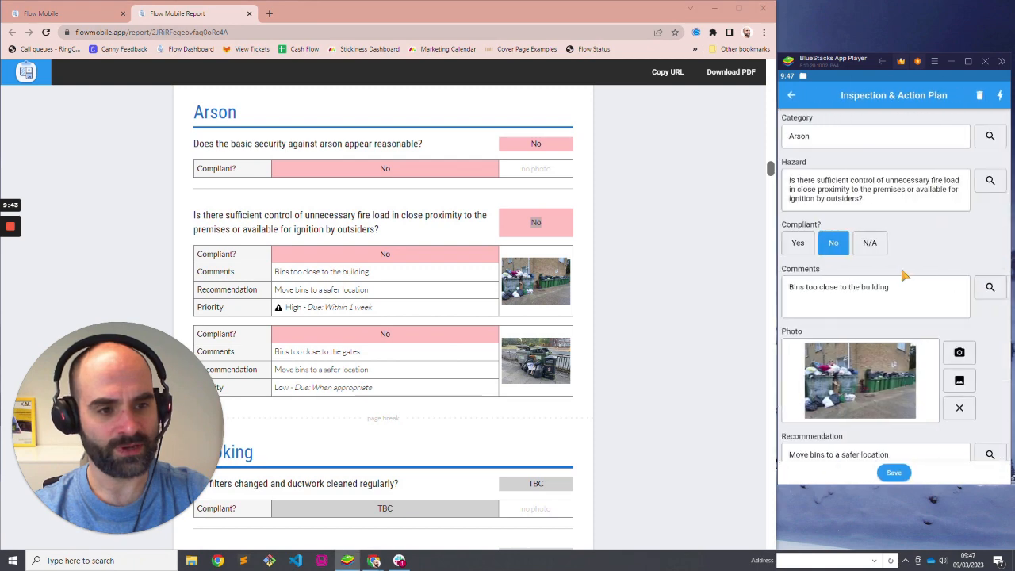
click(798, 243)
click(894, 473)
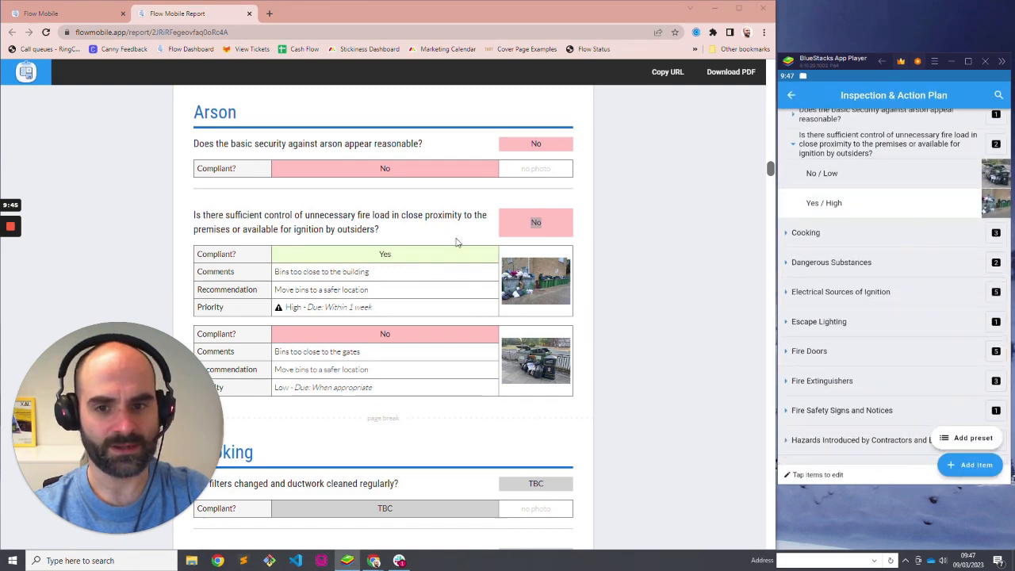
click(645, 277)
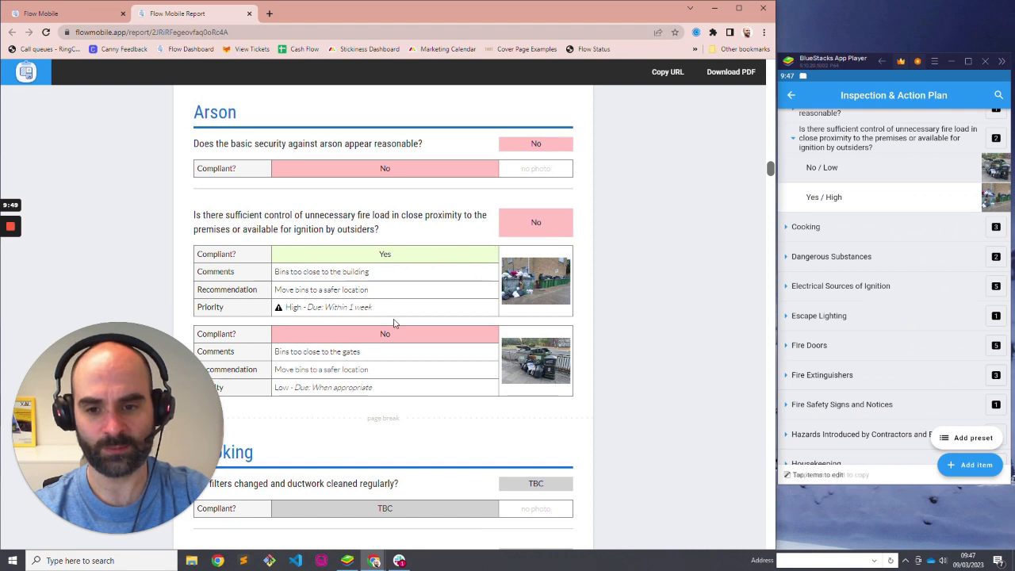
Set Compliant to Yes for the Arson item "Bins too close to the gates" and save it
click(839, 202)
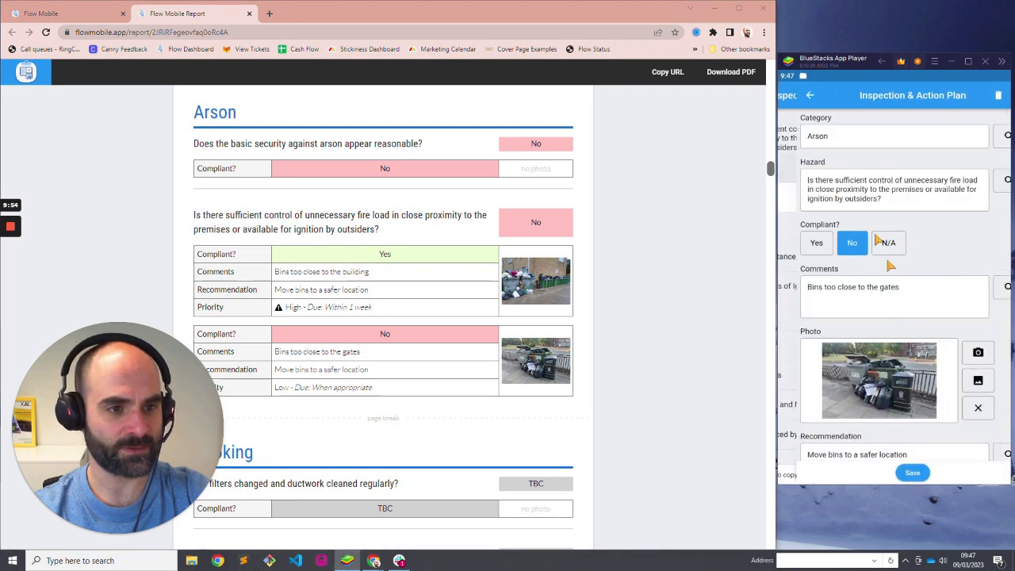
click(805, 248)
click(894, 474)
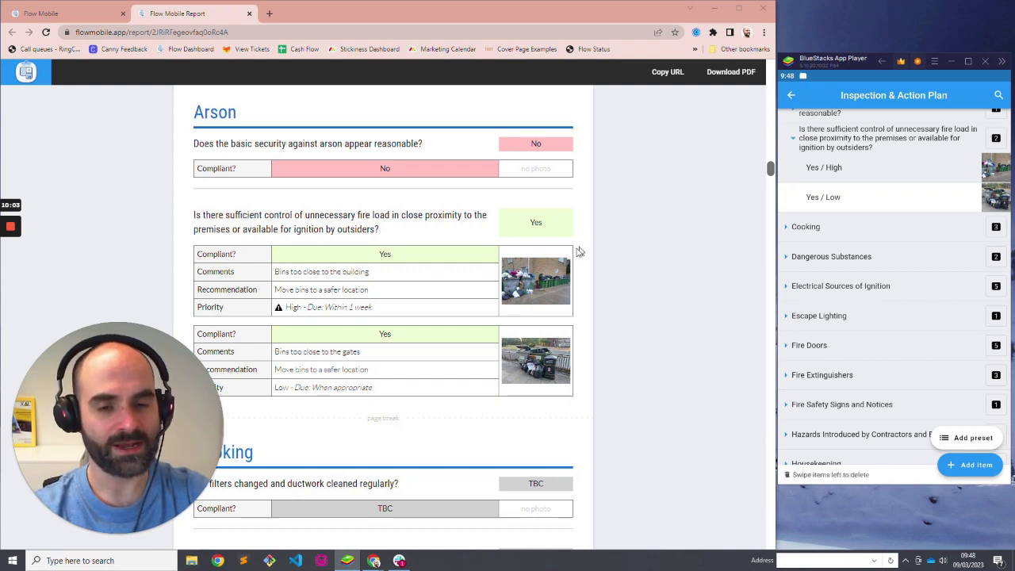
Change Compliant to N/A for the "Bins too close to the gates" item and save it without its recommendation and priority
click(833, 197)
click(879, 244)
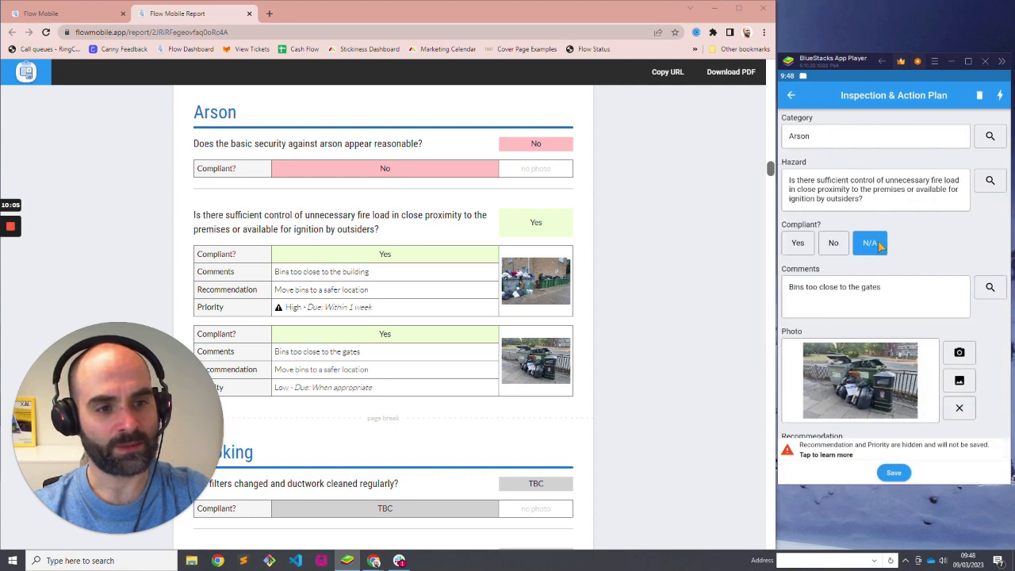
click(893, 473)
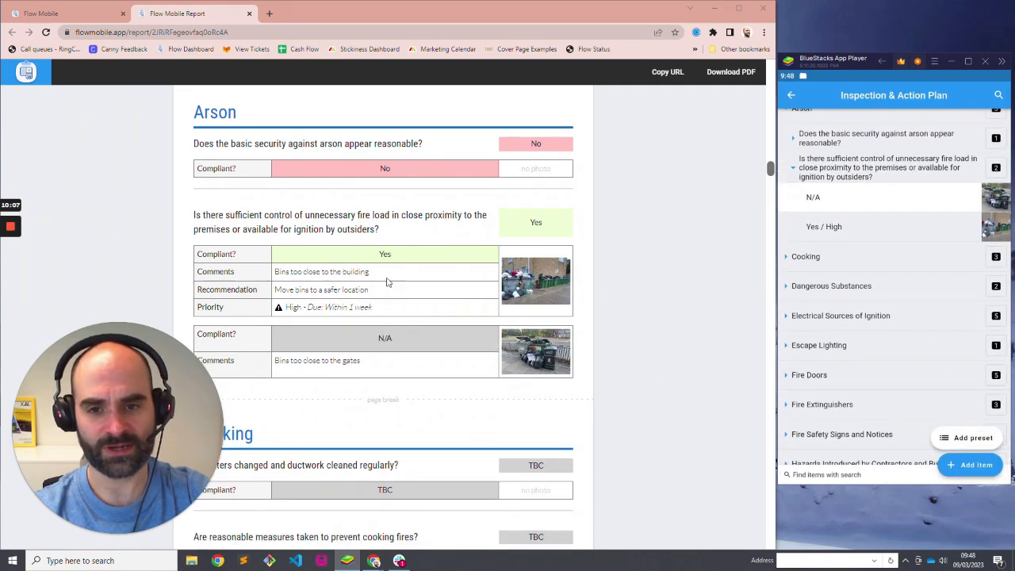
Set Compliant to No for the "Bins too close to the gates" item and save it
click(853, 207)
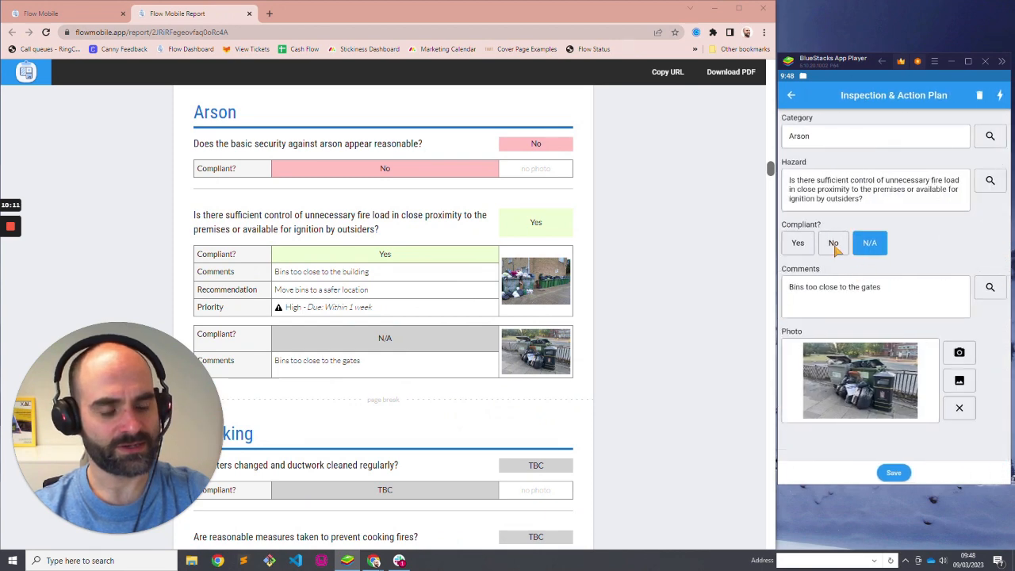
click(833, 243)
click(893, 474)
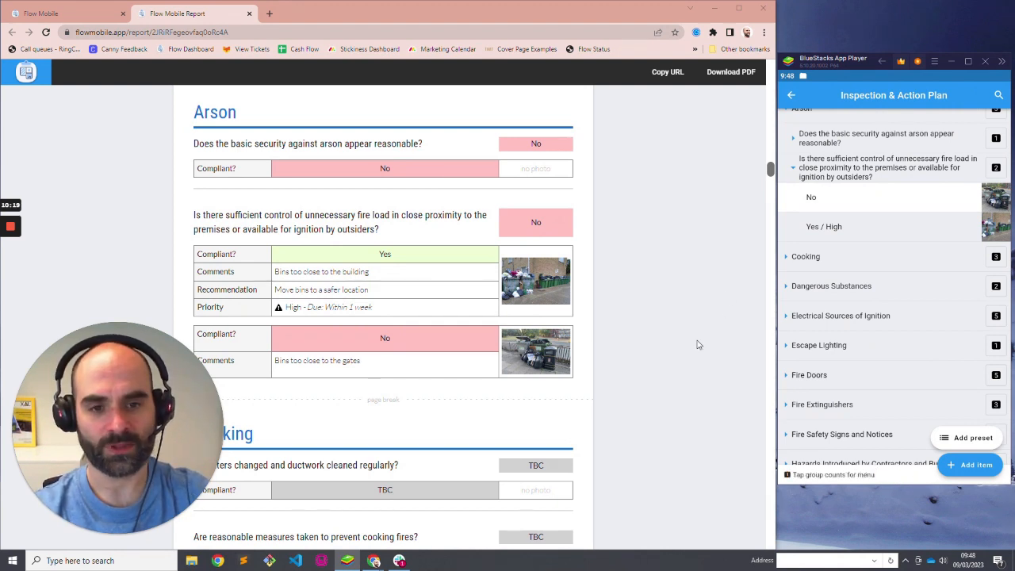
Collapse the fire load hazard group in the app, and view both Arson bin photos from the report at full size, closing each one
click(825, 168)
scroll(638, 315, down, 2)
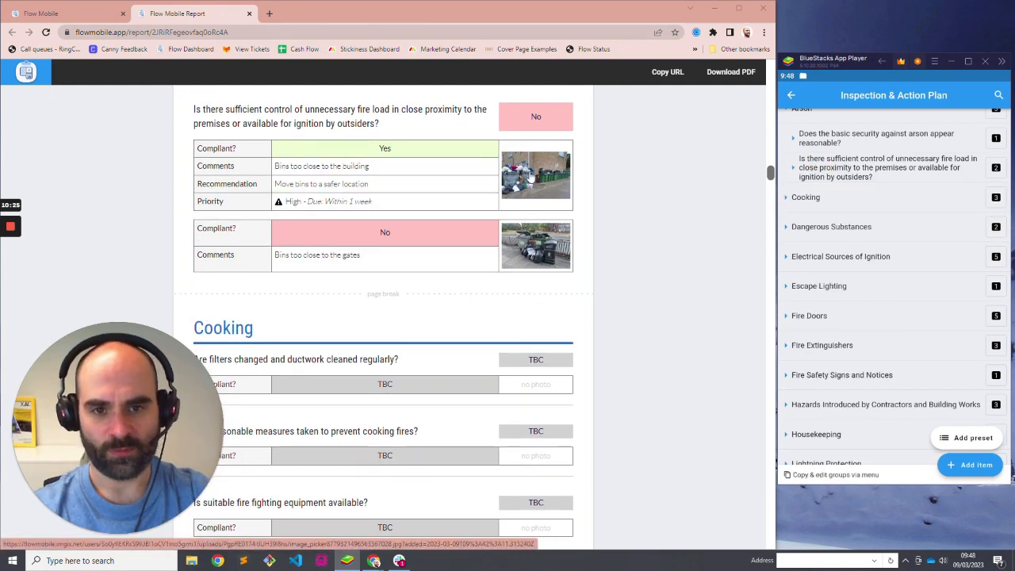
click(530, 177)
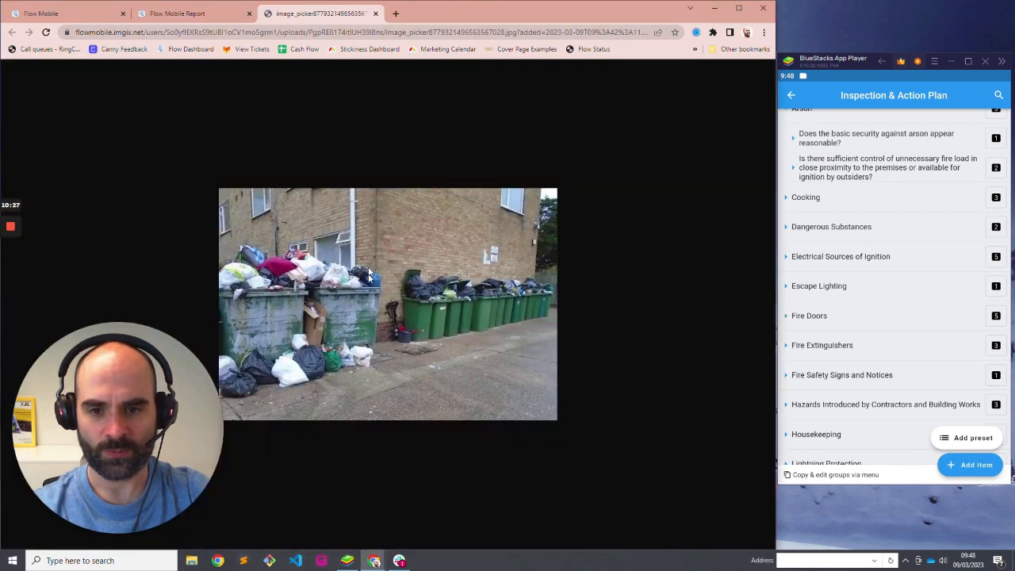
click(376, 13)
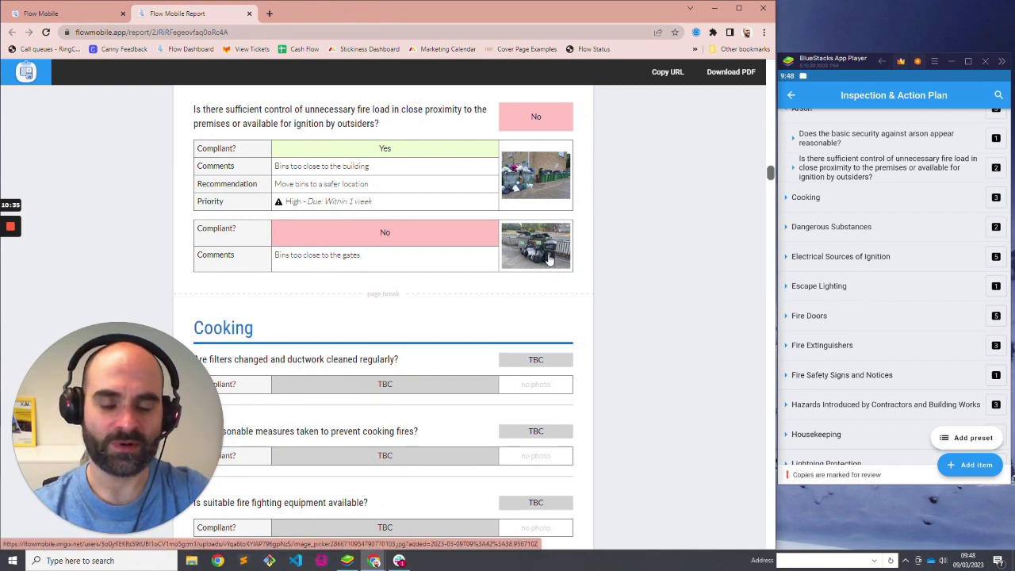
click(549, 260)
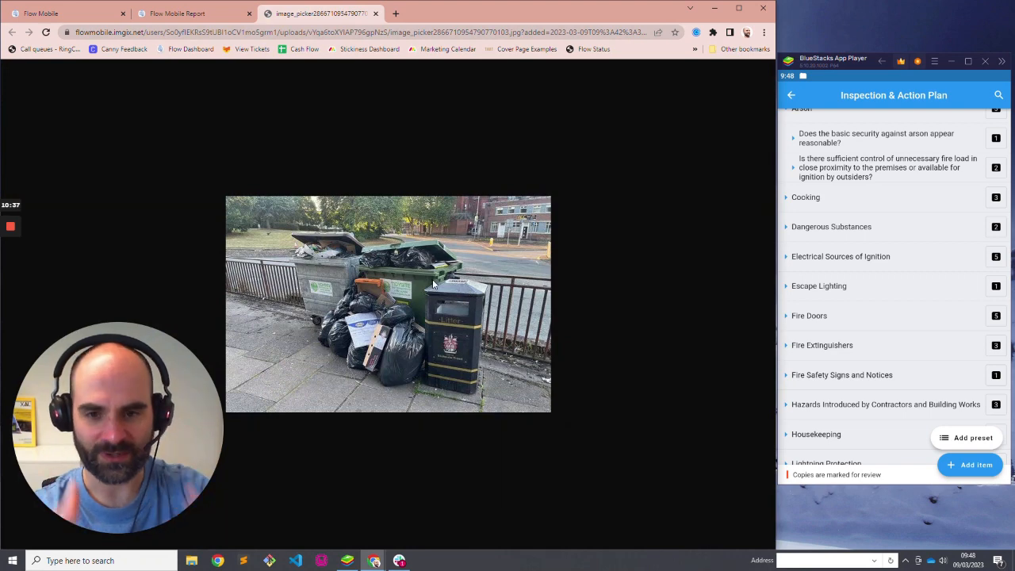
click(375, 14)
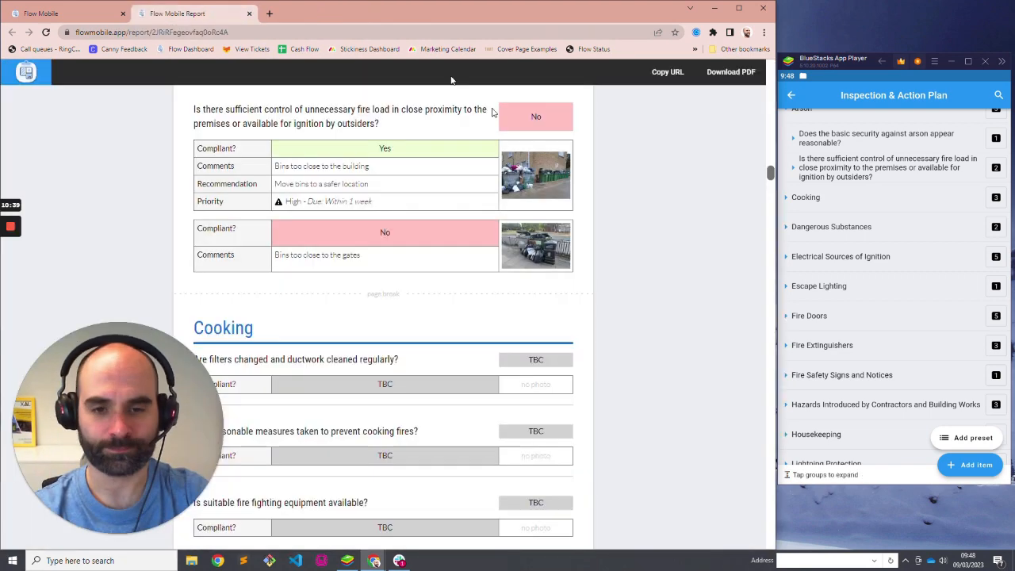
Examine the TBC entries under Other Relevant Fixed Systems and Equipment and the missing compliance status notice in the report's not-ready section
drag(770, 174, 773, 328)
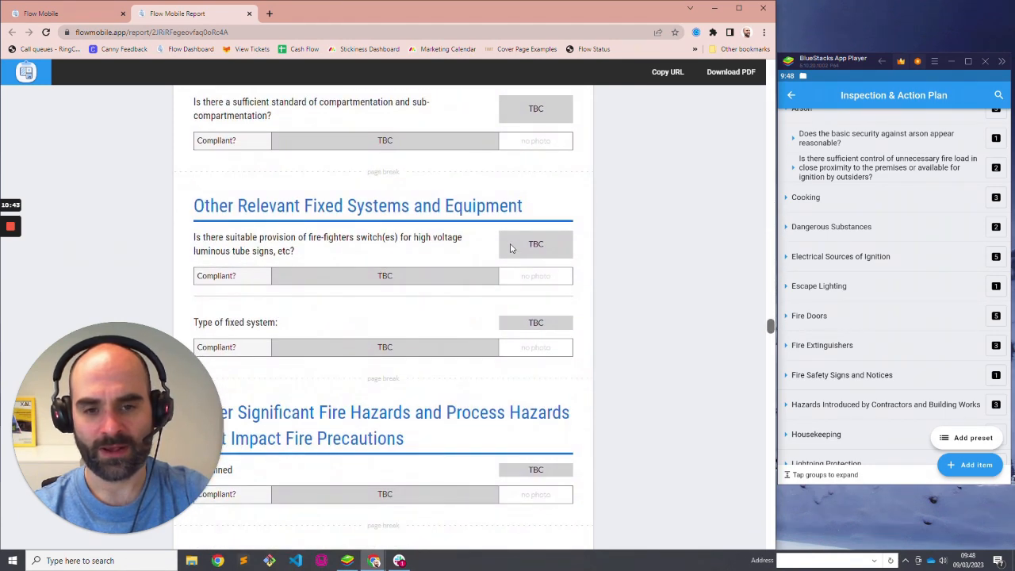
double_click(550, 248)
drag(377, 278, 460, 291)
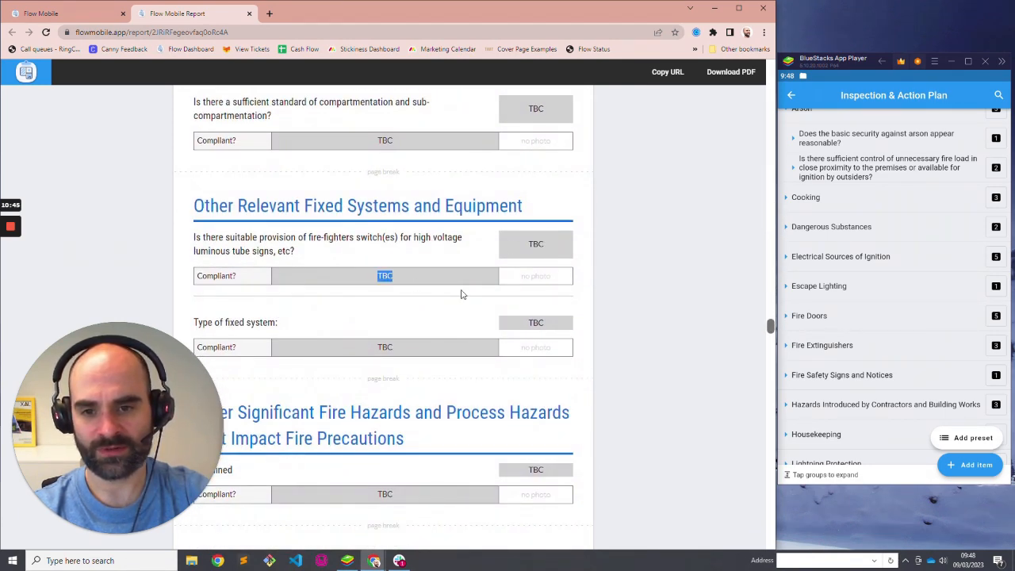
drag(771, 326, 777, 82)
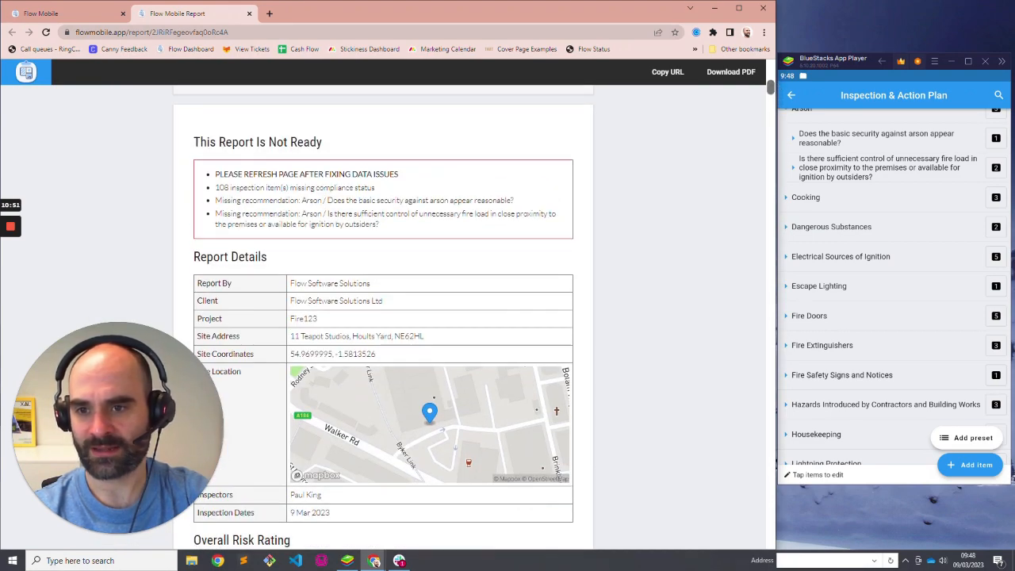
drag(215, 188, 385, 190)
click(386, 191)
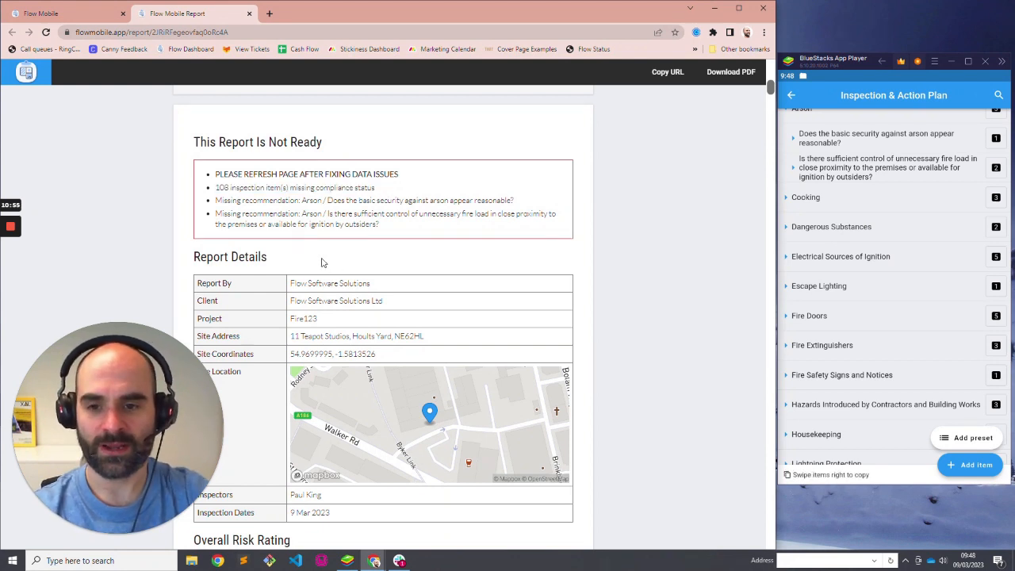
drag(215, 188, 399, 195)
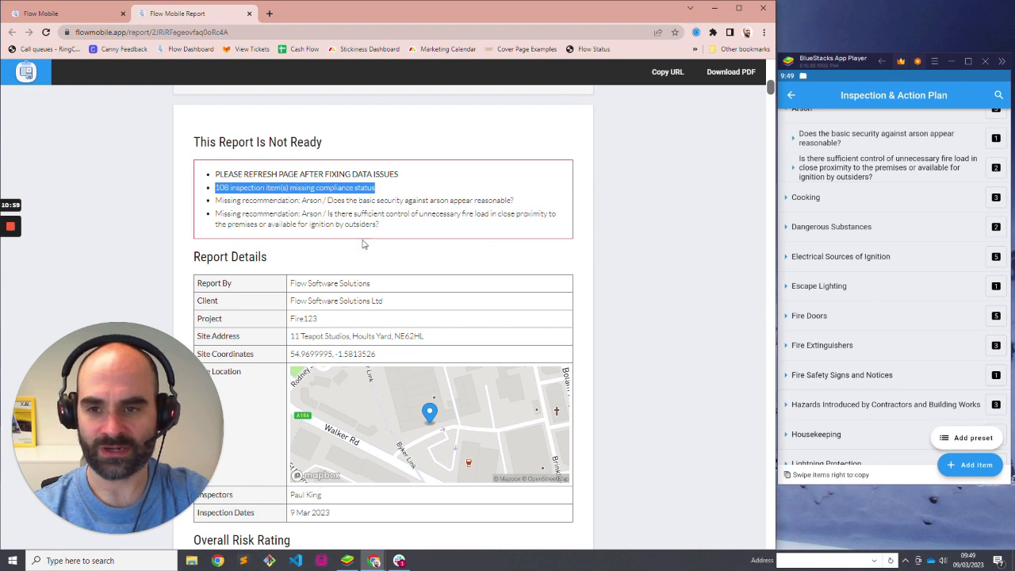
Delete the unanswered item under "Are filters changed and ductwork cleaned regularly?" in the Cooking group
click(876, 170)
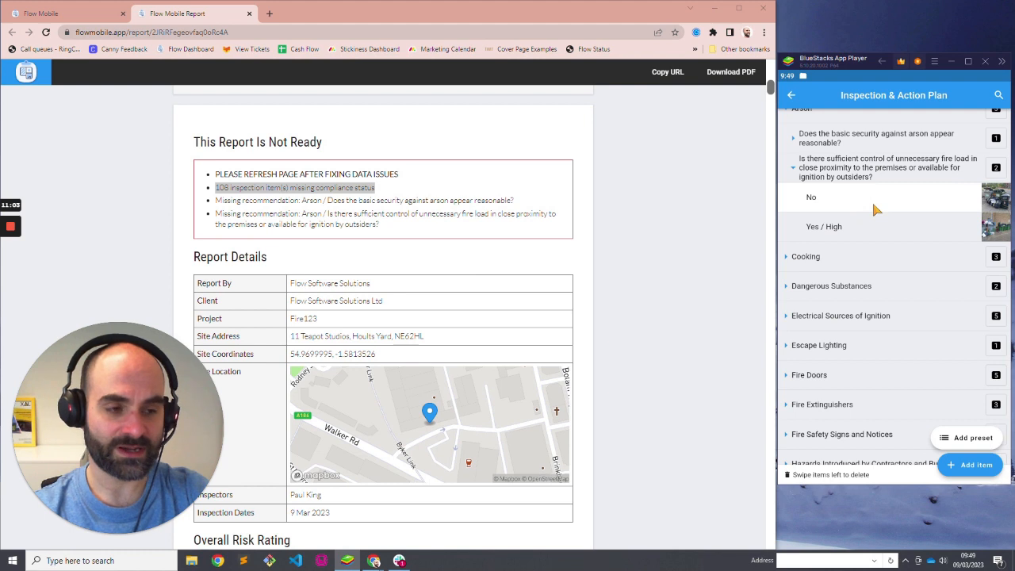
click(877, 173)
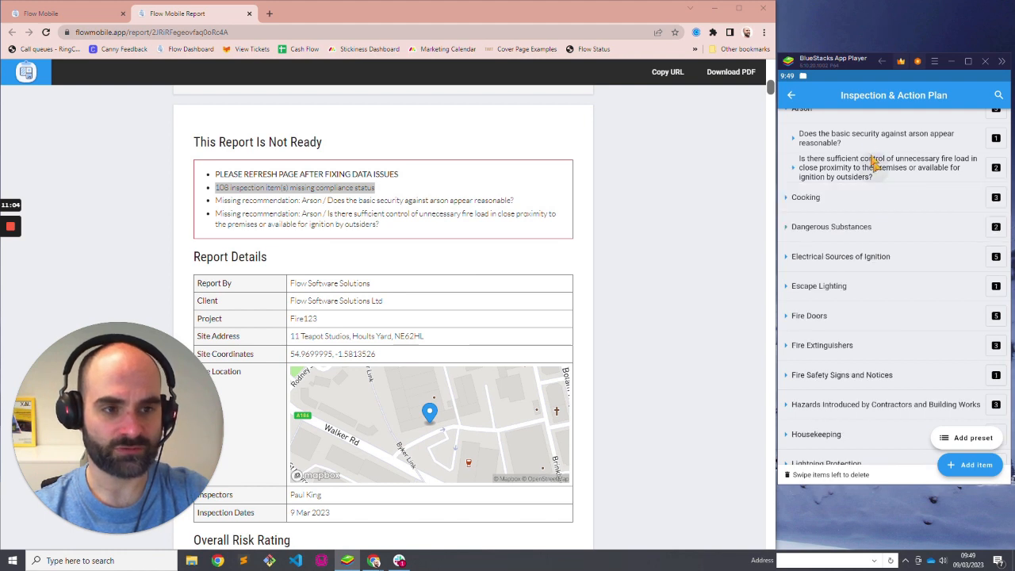
click(851, 205)
click(841, 231)
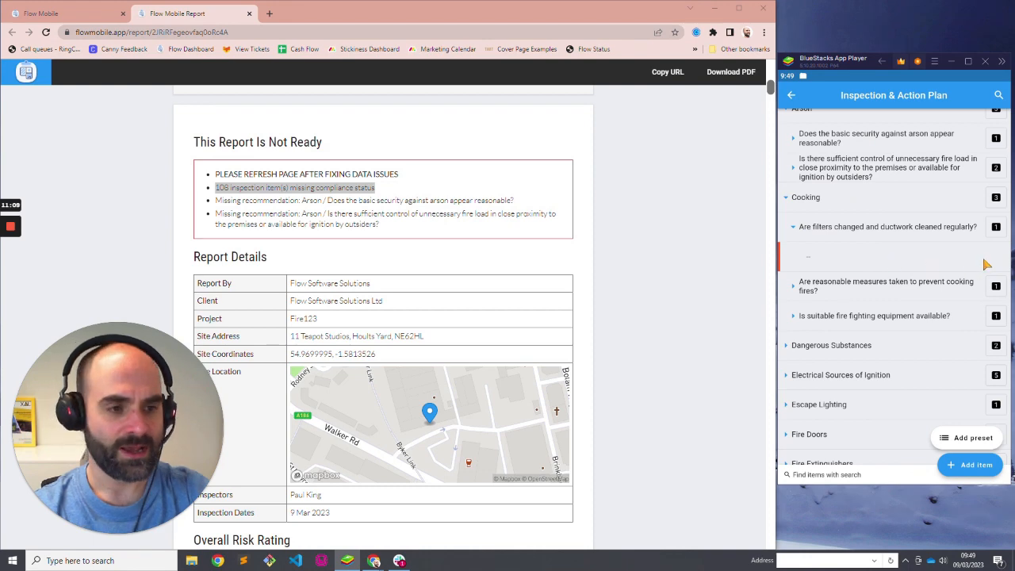
drag(988, 265, 730, 267)
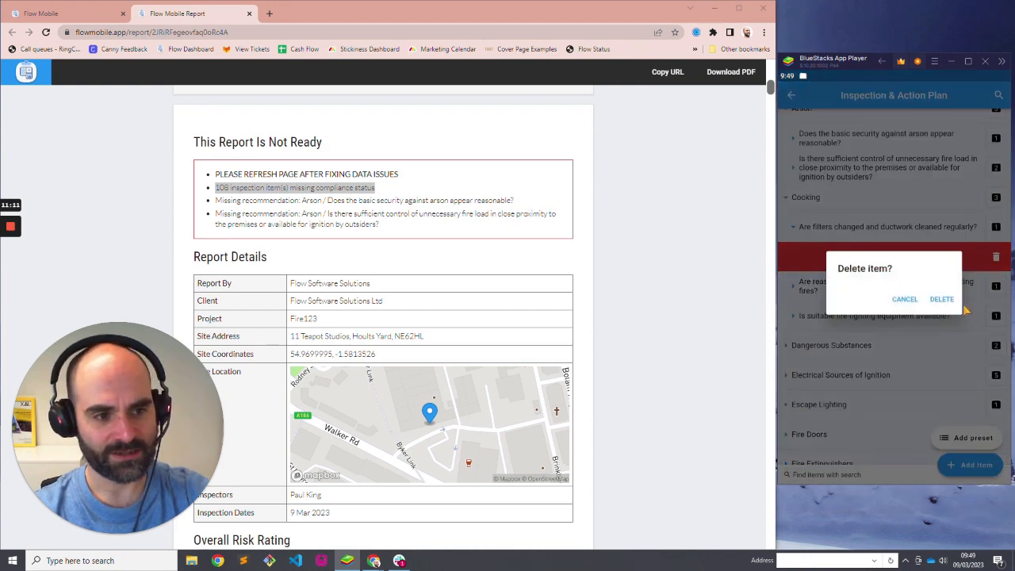
click(947, 301)
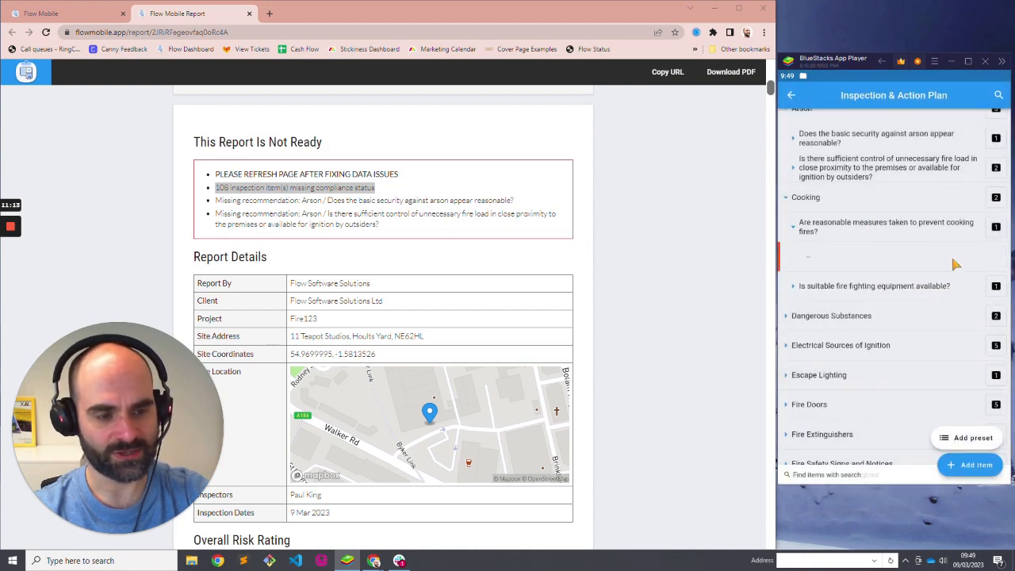
Delete the remaining Cooking items on reasonable measures to prevent cooking fires and on suitable fire fighting equipment
drag(956, 264, 872, 266)
click(946, 300)
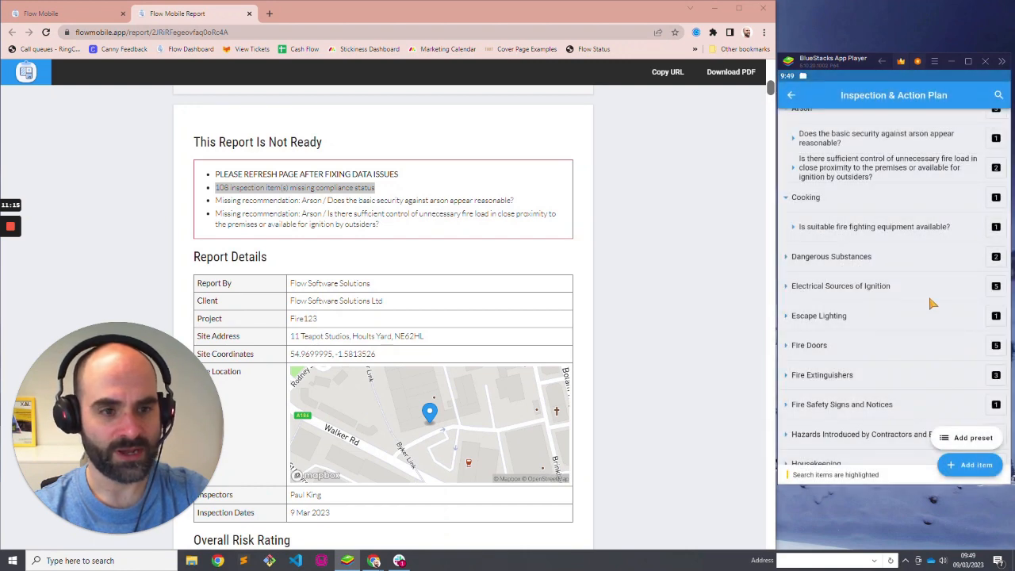
click(872, 228)
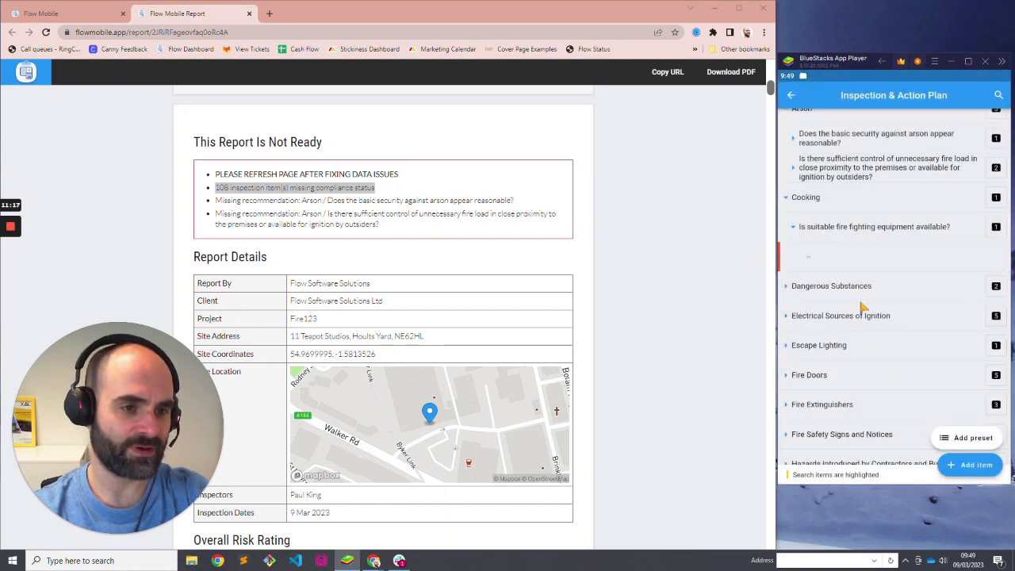
drag(942, 269, 698, 268)
click(940, 301)
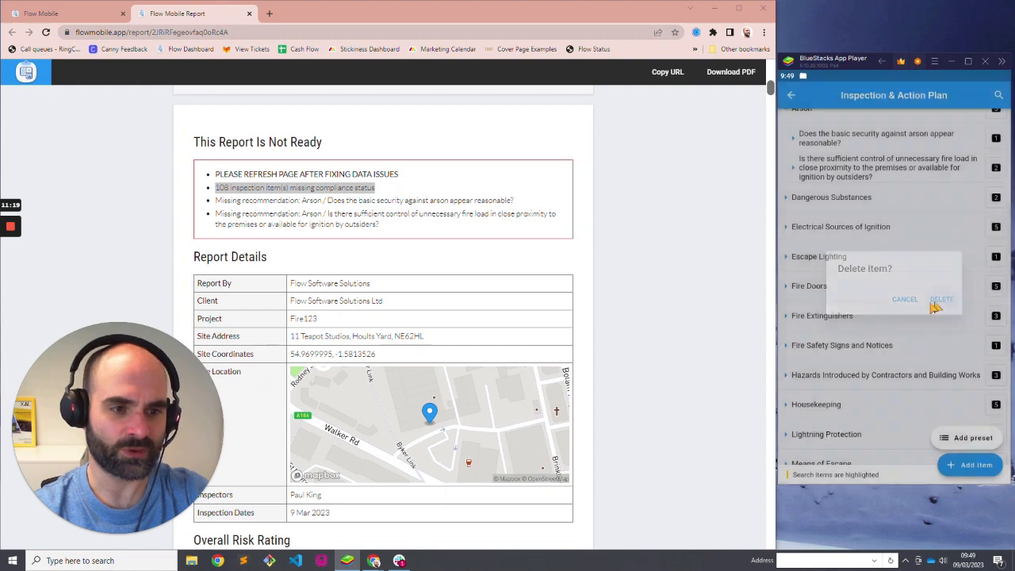
Delete the Dangerous Substances item asking whether a specific risk assessment has been carried out
click(688, 318)
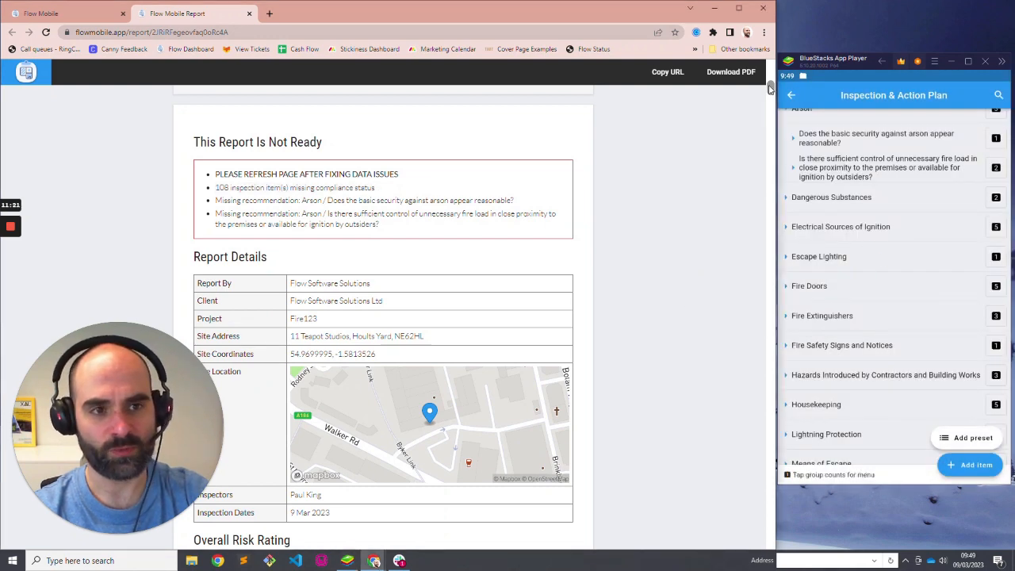
drag(770, 89, 769, 174)
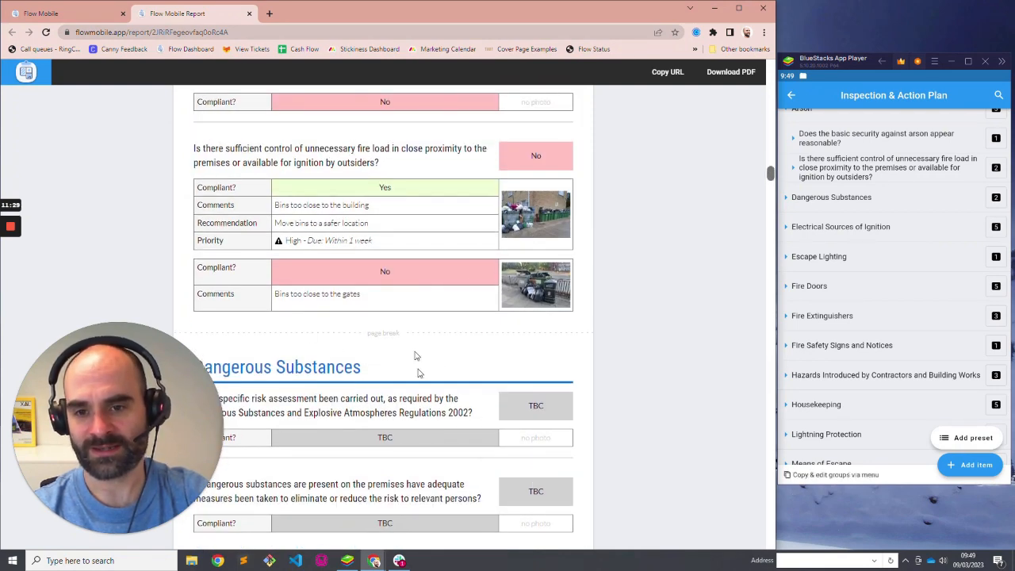
scroll(421, 372, down, 1)
click(831, 197)
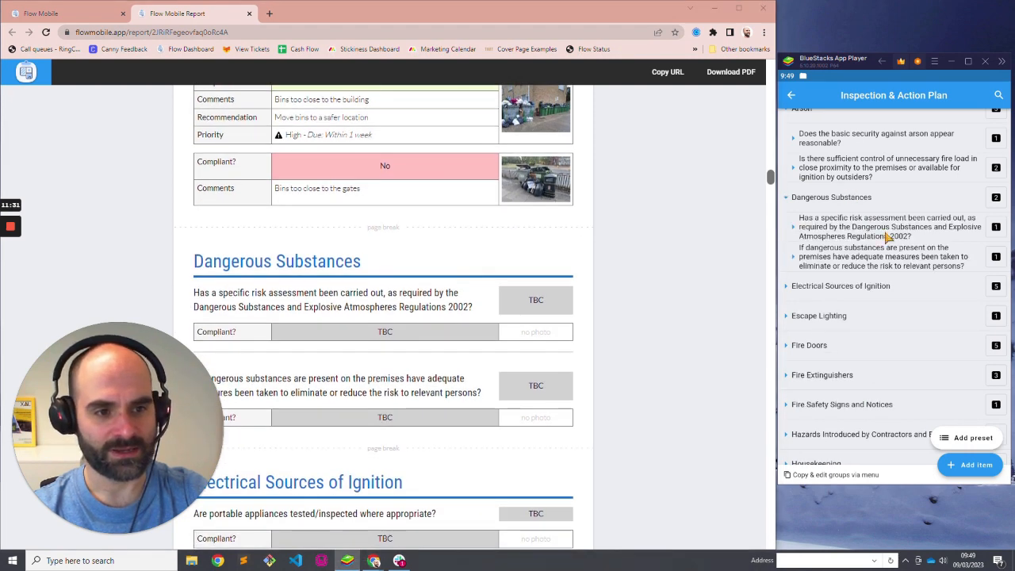
drag(903, 264, 741, 261)
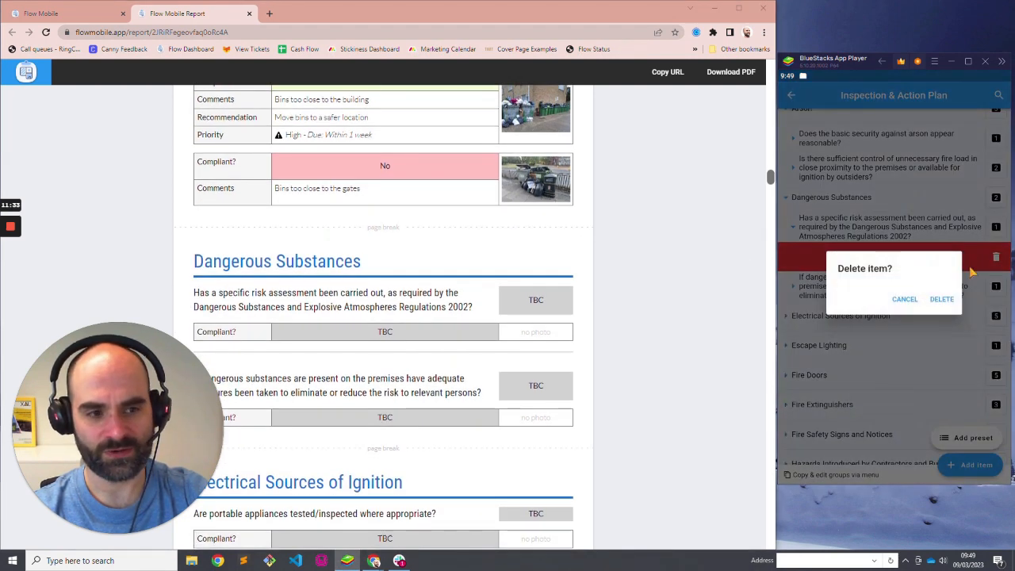
click(940, 300)
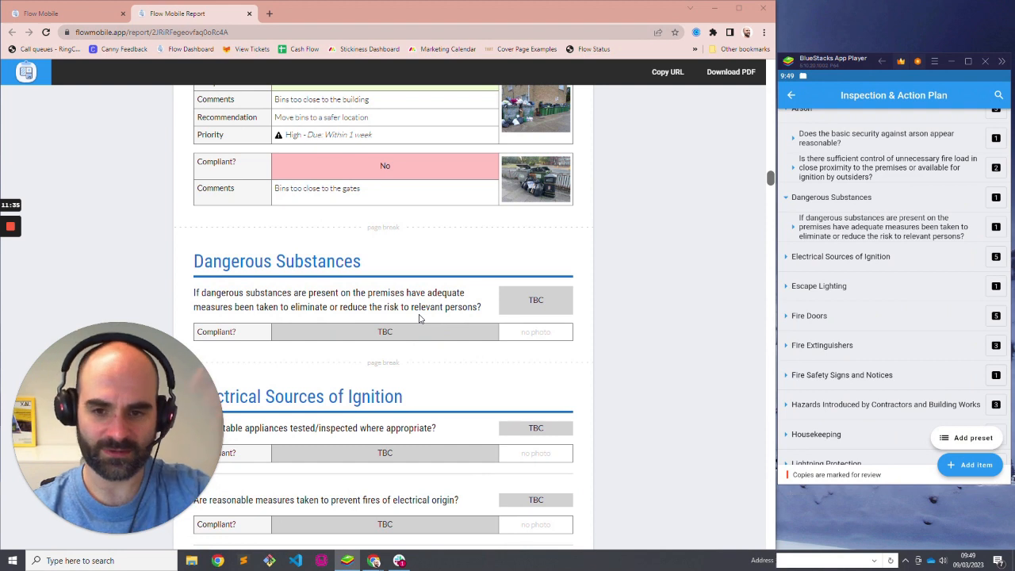
Delete the Dangerous Substances item on adequate measures to eliminate or reduce the risk to relevant persons
click(851, 236)
drag(907, 256, 786, 260)
drag(962, 262, 648, 265)
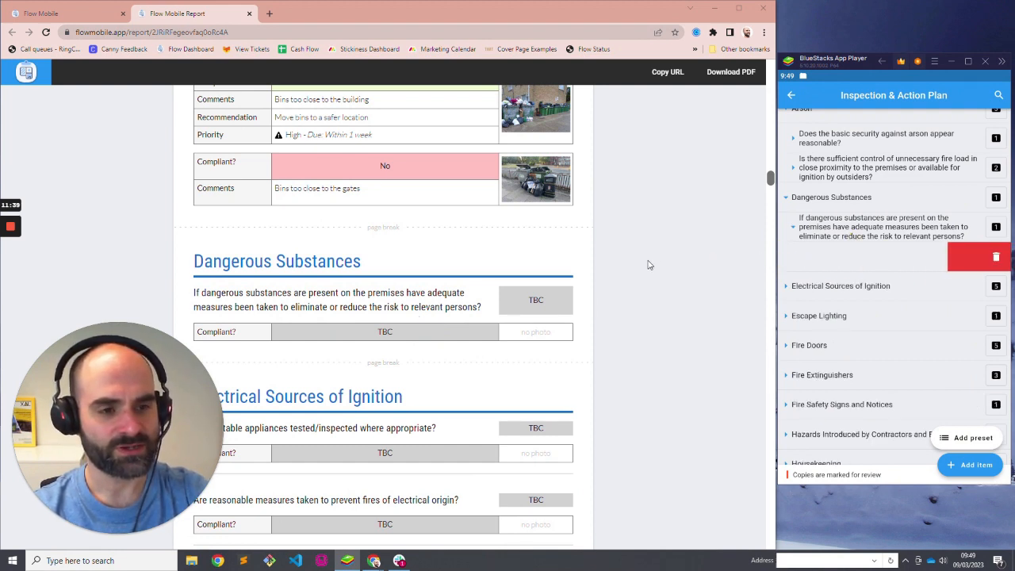
drag(982, 259, 857, 295)
click(947, 299)
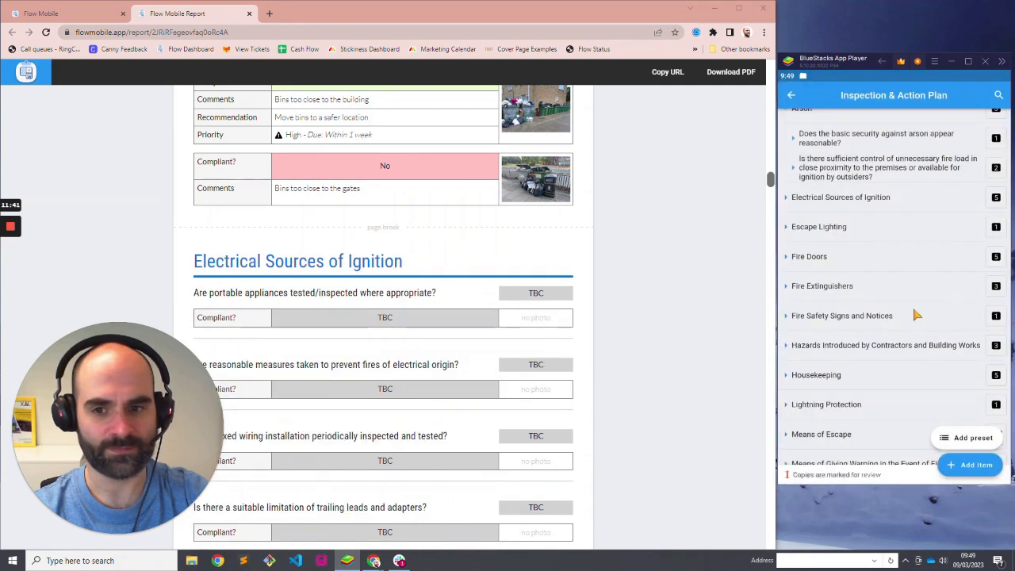
Look through the report's Escape Lighting and Fire Doors sections, and return to the overall risk rating and total recommendations by priority
scroll(486, 228, down, 5)
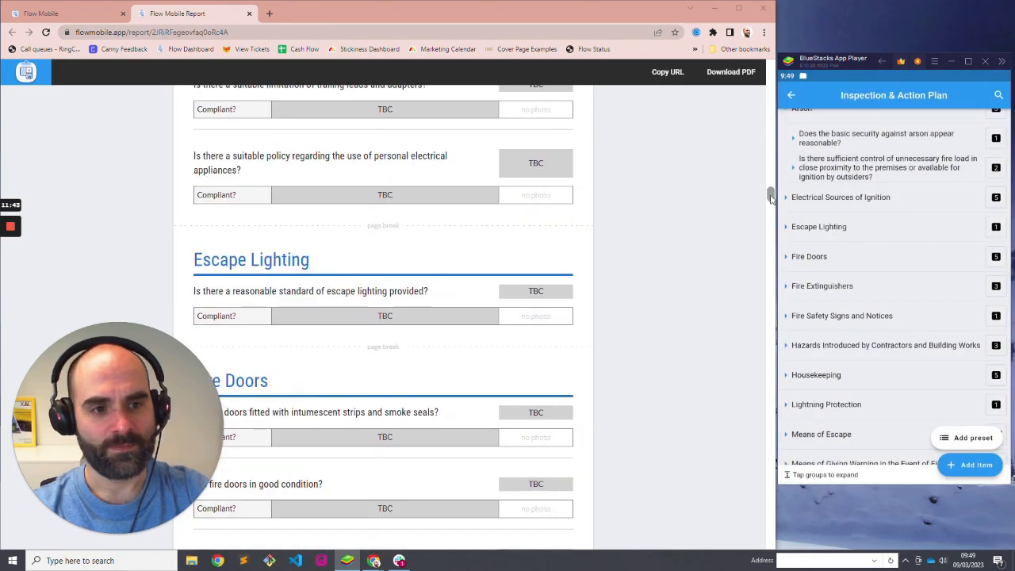
drag(771, 197, 771, 95)
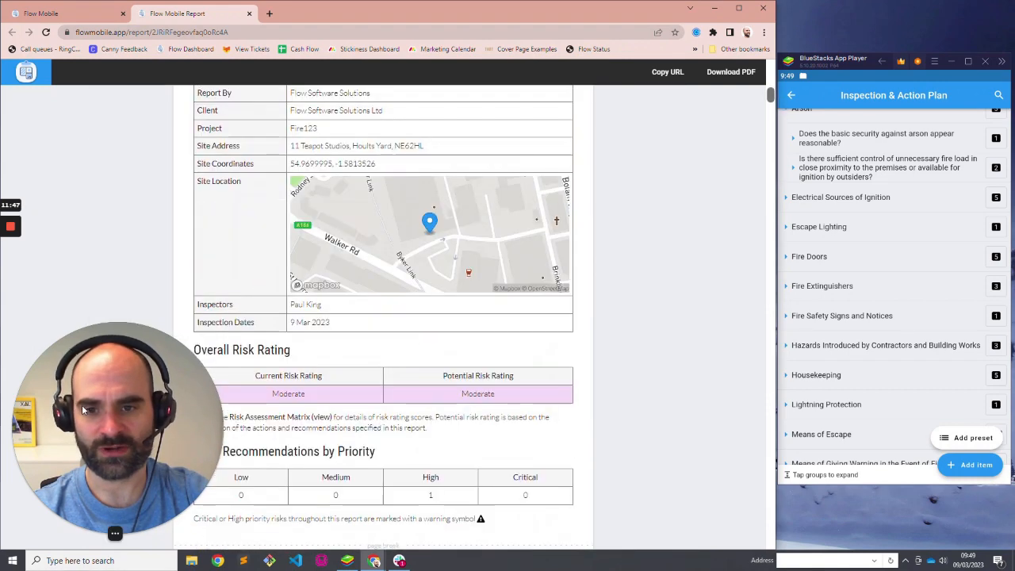
drag(82, 410, 438, 97)
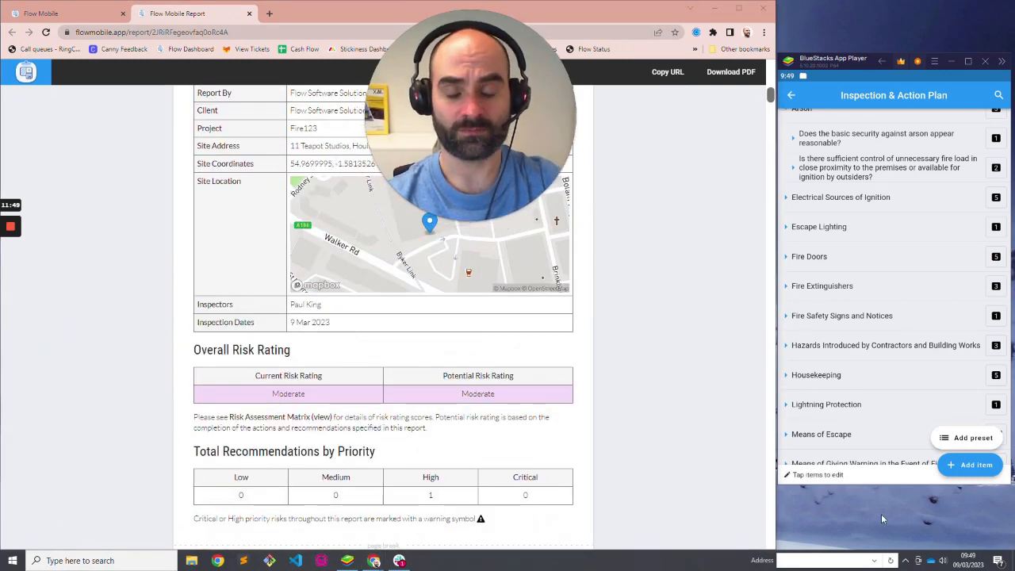